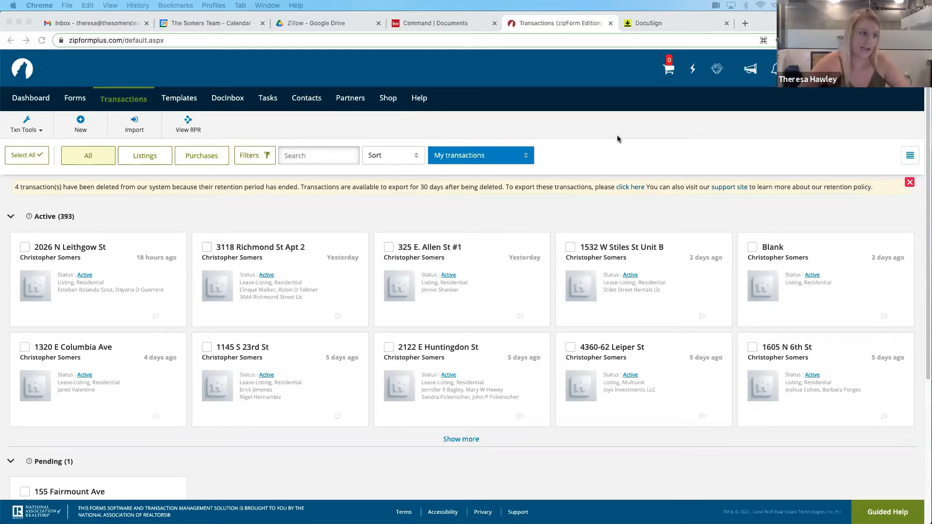
Start a new residential listing transaction named "Example - " followed by the property's street address
left_click(81, 128)
left_click(81, 128)
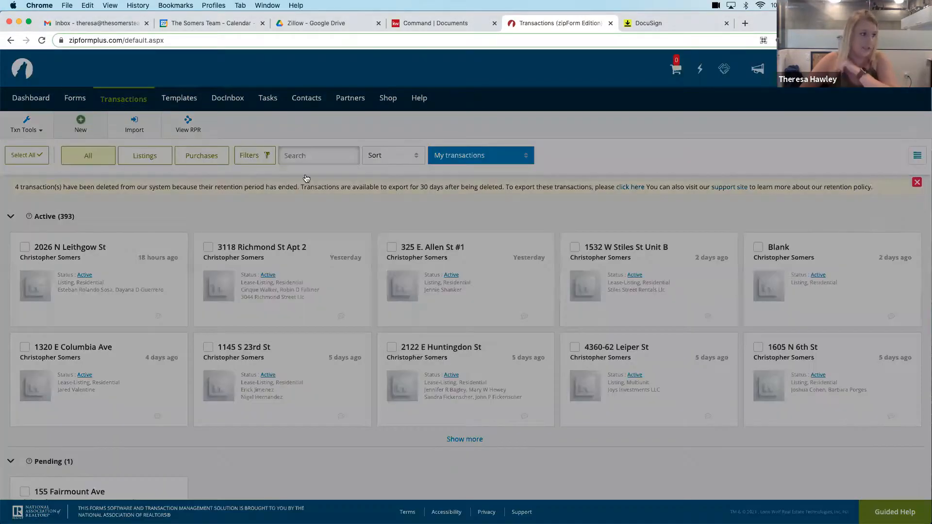
left_click(325, 161)
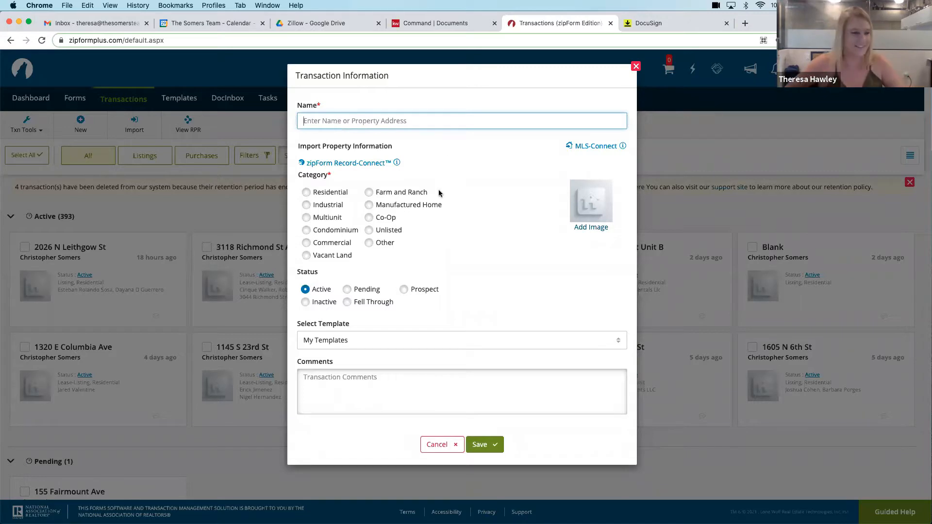
type("EX")
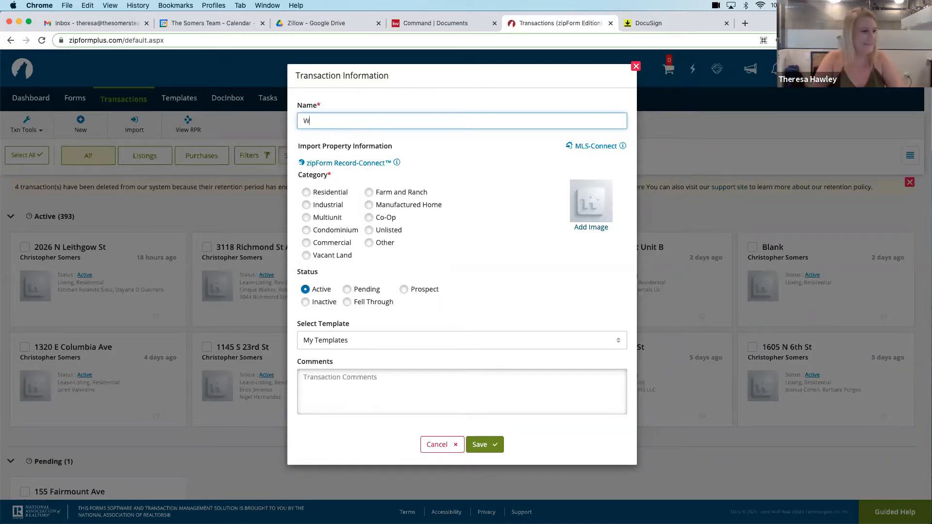
key("BackSpace")
key("BackSpace")
type("Example =")
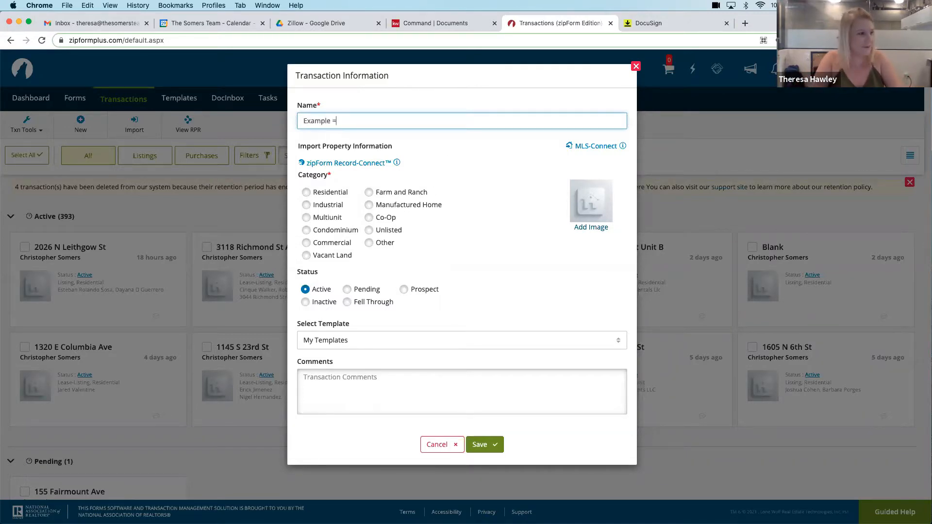
type(" - 123 Main St")
left_click(312, 195)
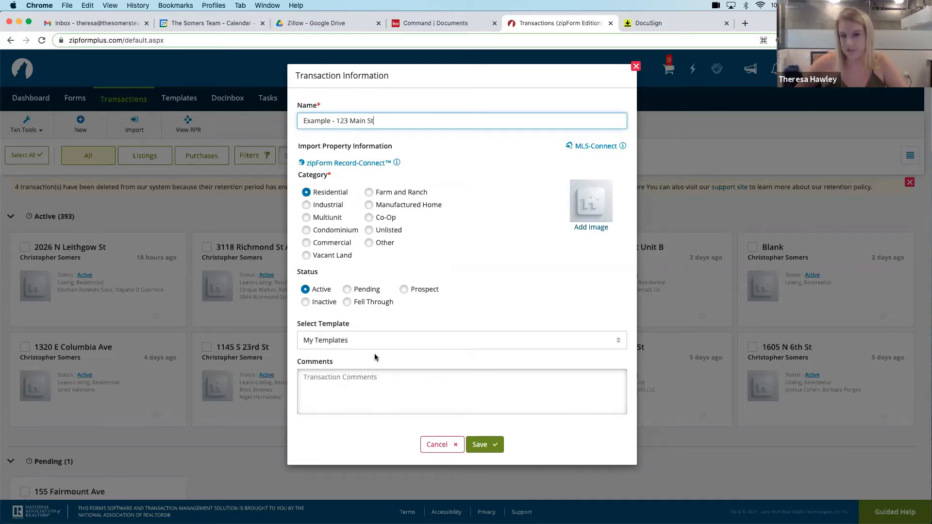
Apply the agent's personal Buyer Package template, not the Blank one, and save the transaction
left_click(362, 344)
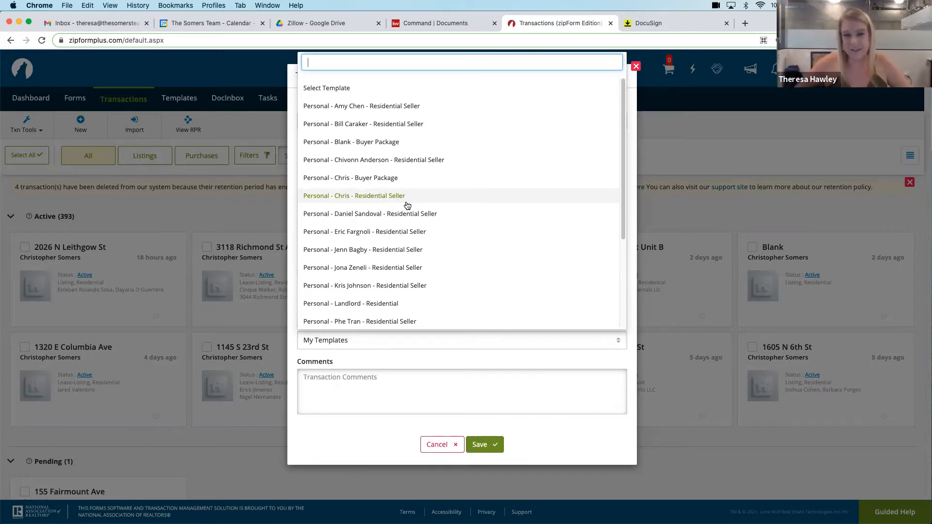
scroll(407, 185, "down", 1)
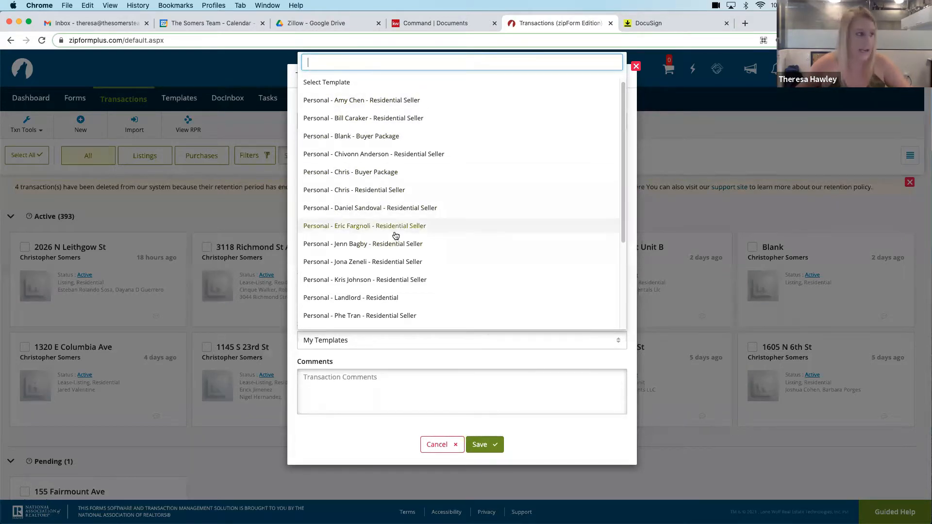
left_click(385, 173)
left_click(489, 447)
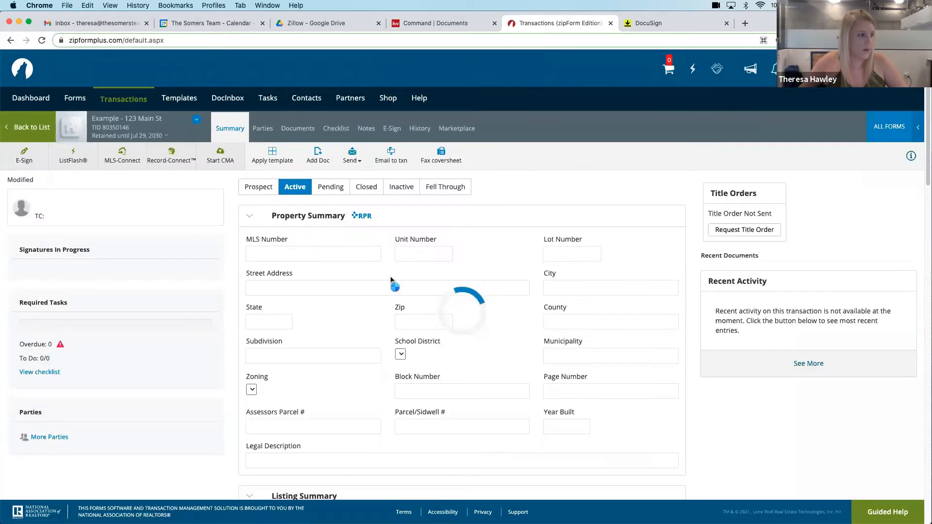
Review the transaction's documents and its Buyer (Tenant) Agency Contract, and return to the transaction list
left_click(293, 128)
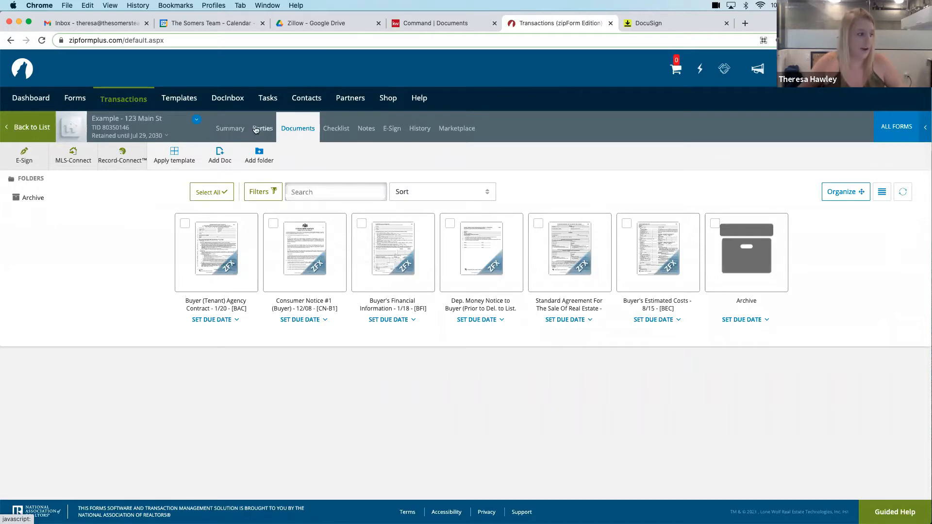
left_click(217, 257)
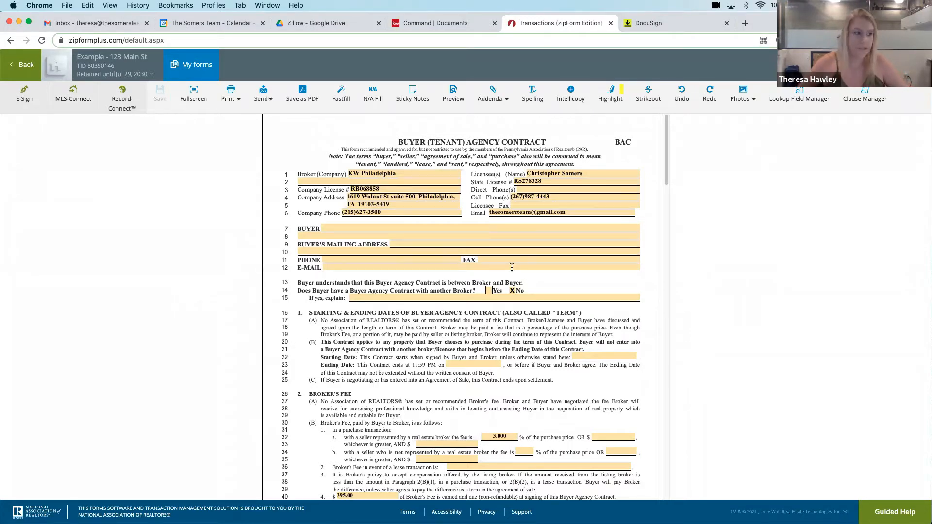
left_click(24, 68)
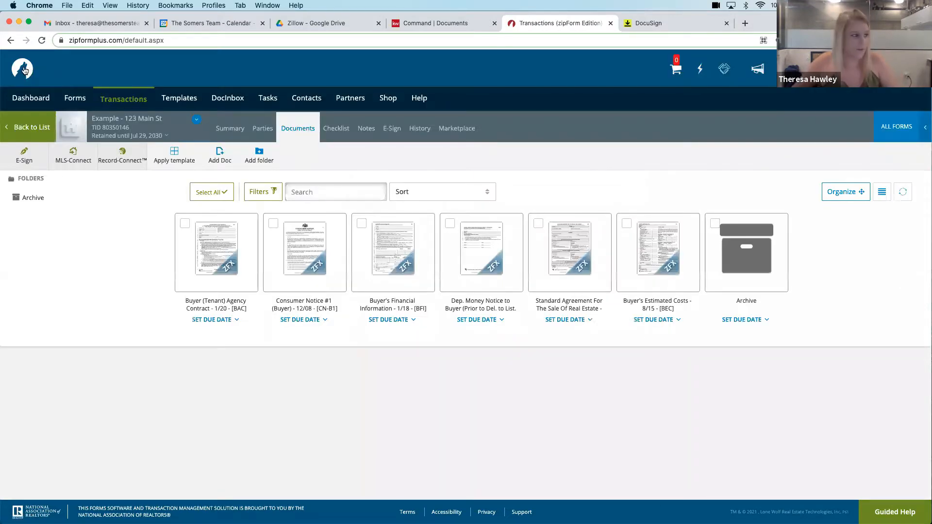
left_click(31, 127)
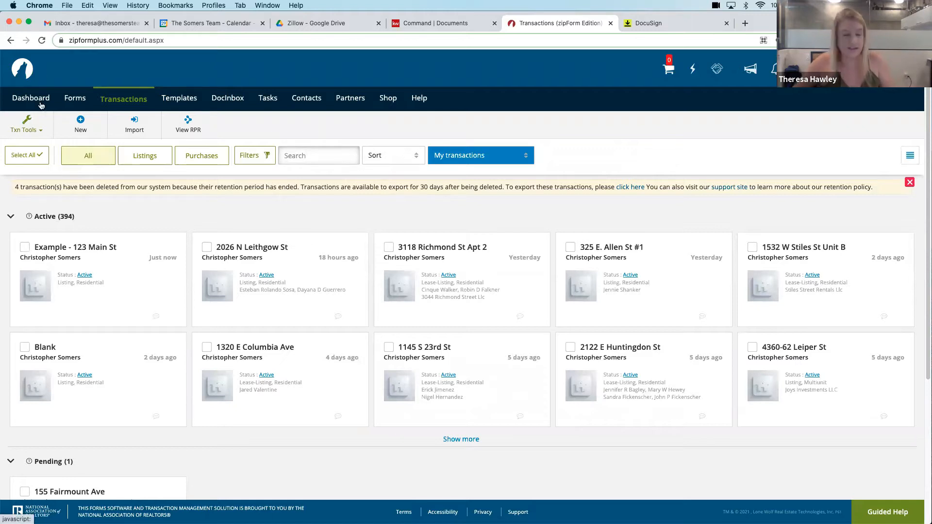
Create a purchase or offer template named "EXAMPLE - Buyer Package" in the Residential category
left_click(183, 100)
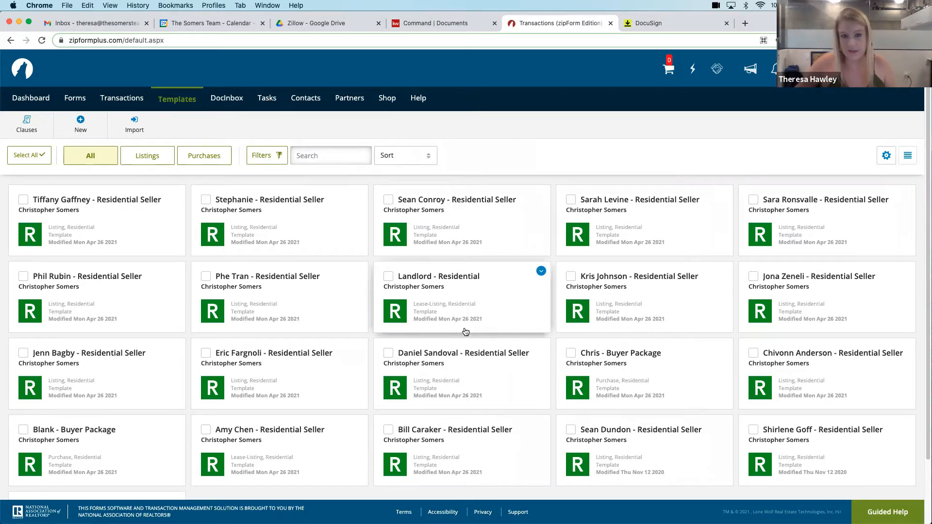
left_click(90, 124)
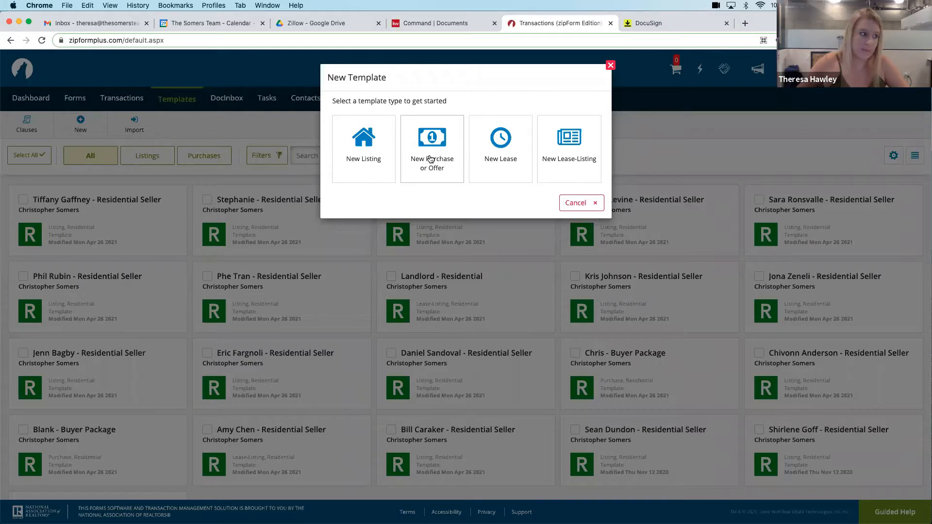
left_click(426, 161)
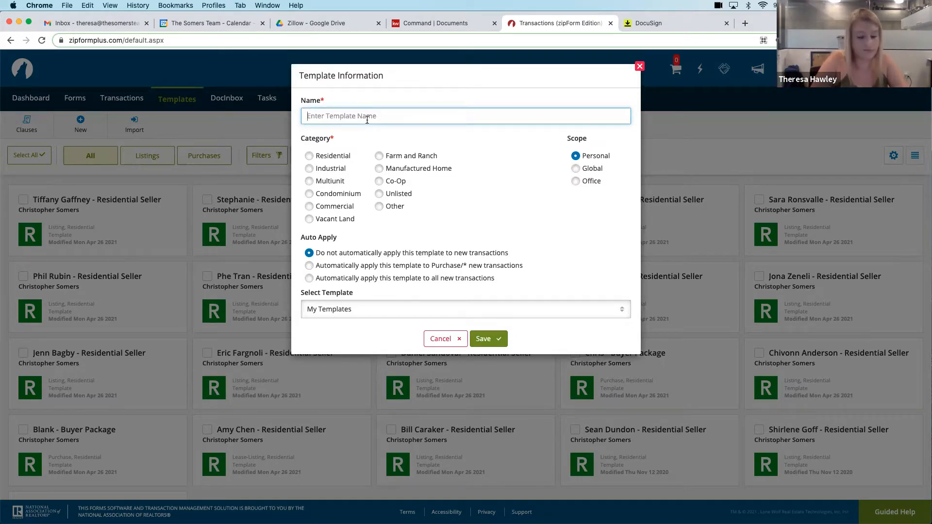
type("Ex")
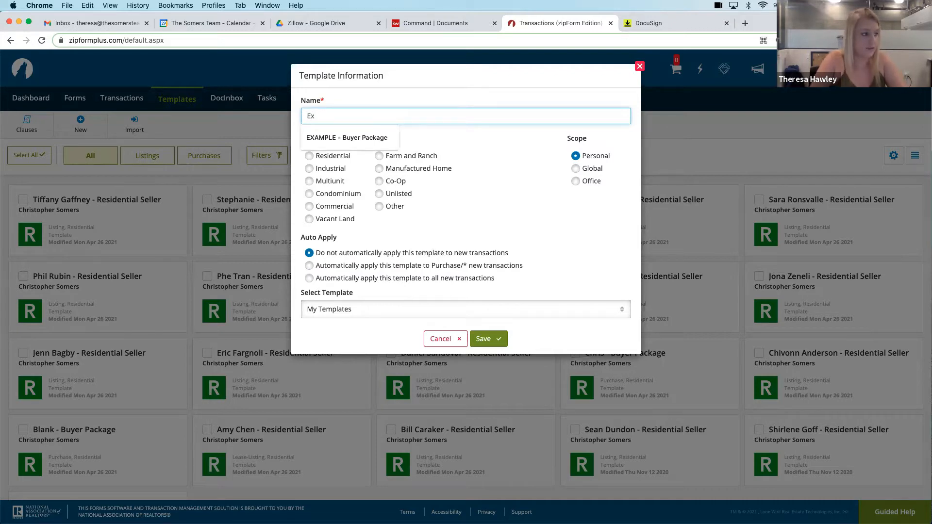
left_click(367, 138)
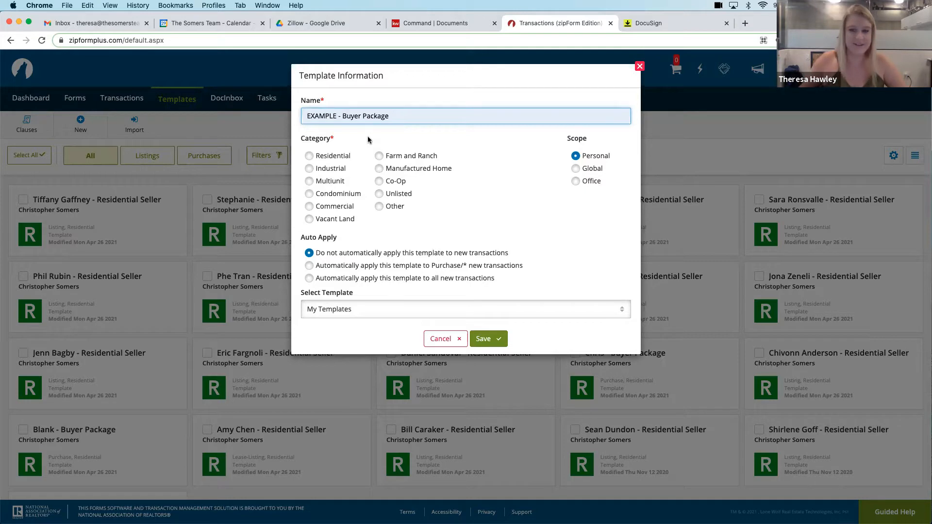
left_click(309, 157)
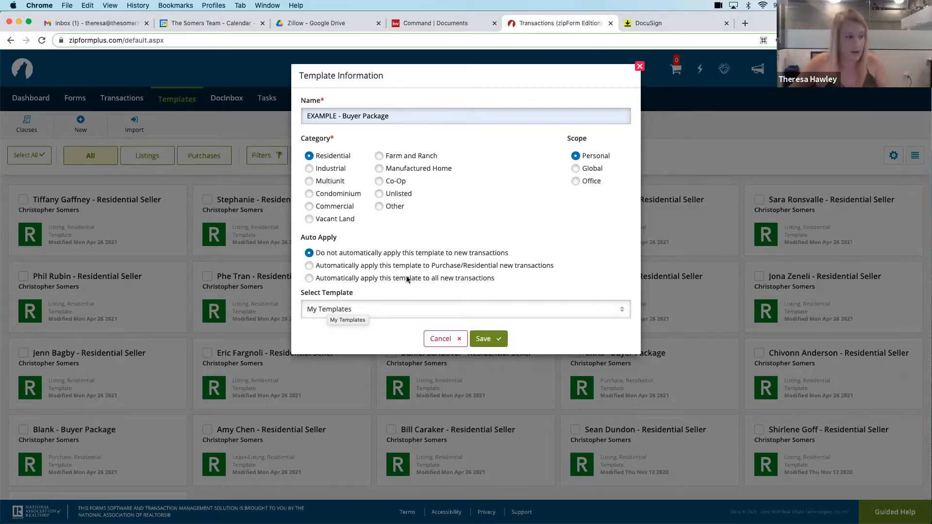
left_click(491, 339)
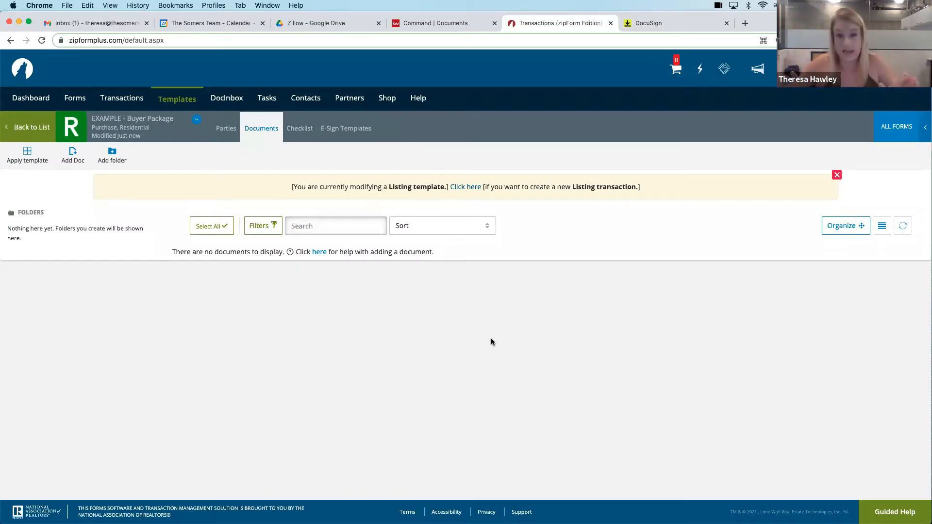
left_click(74, 155)
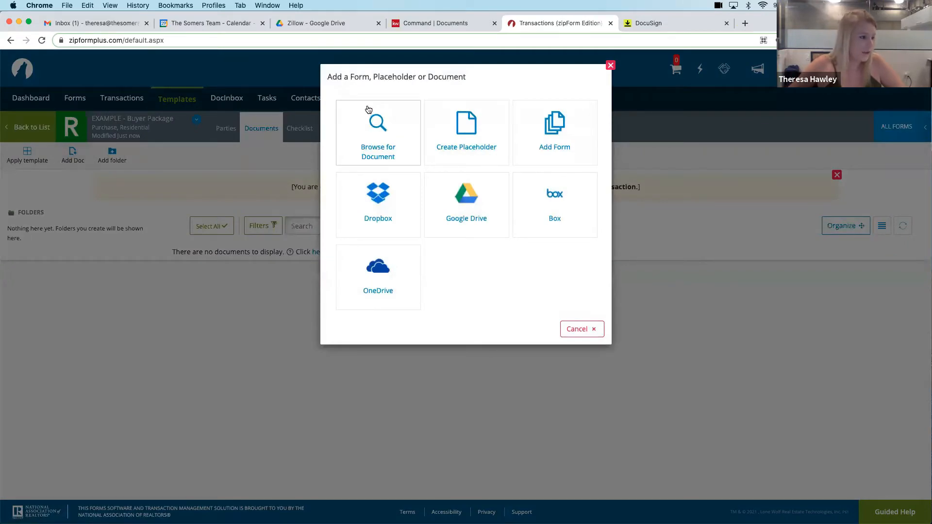
left_click(611, 65)
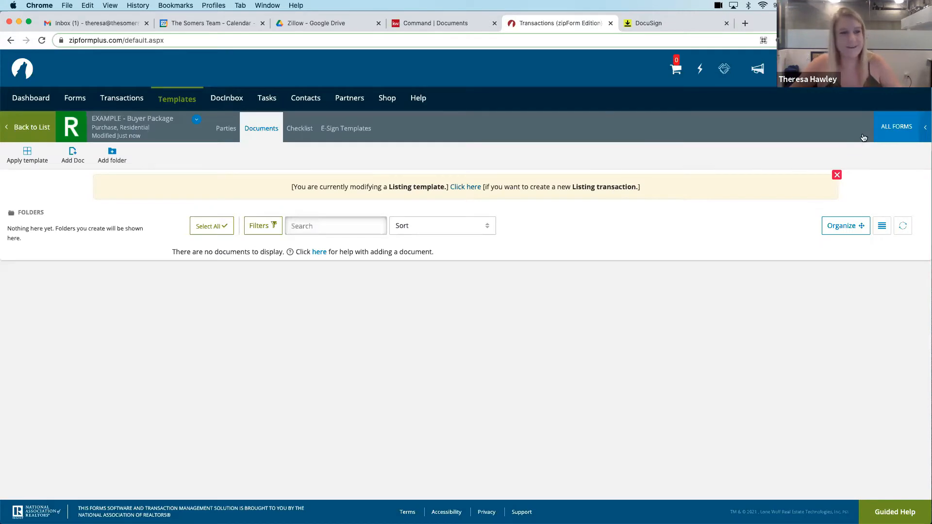
left_click(892, 130)
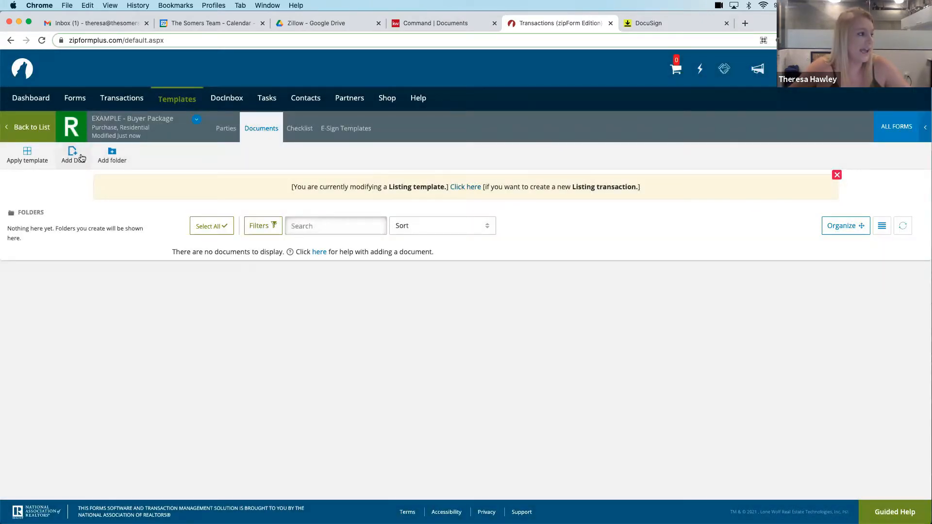
left_click(73, 155)
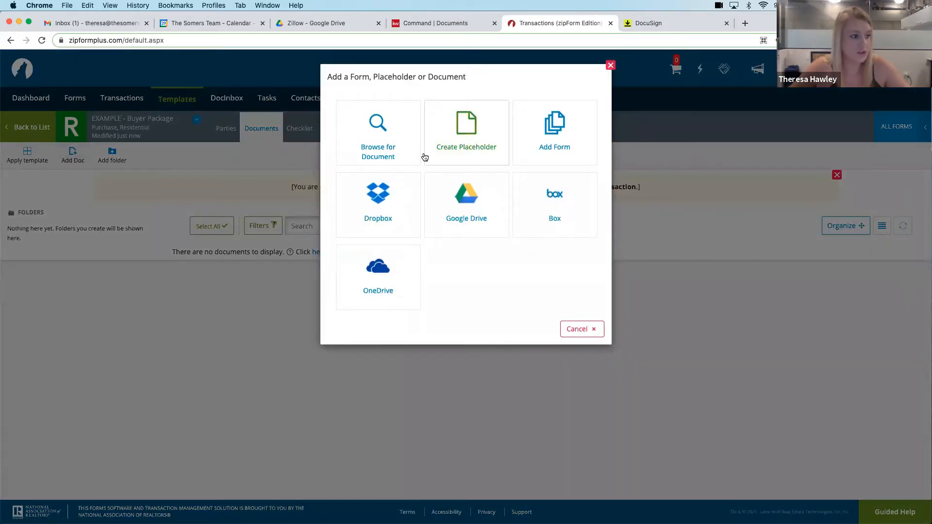
left_click(610, 65)
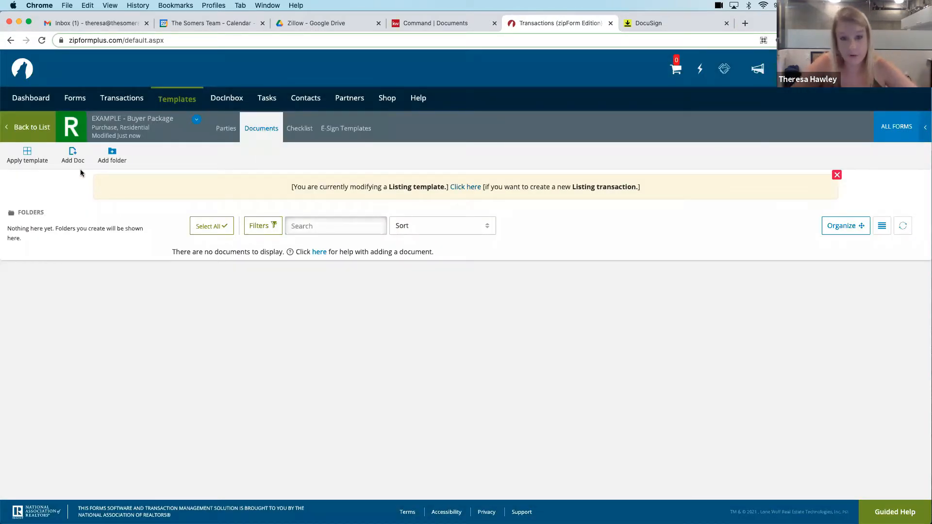
Search all forms for "buyer" and add Buyer (Tenant) Agency Contract - 1/20 to the template
left_click(895, 126)
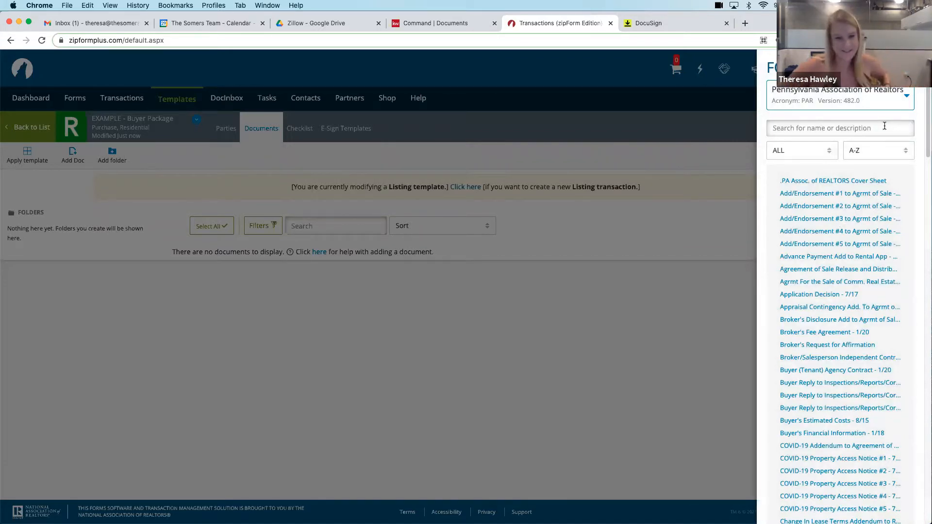
left_click(807, 127)
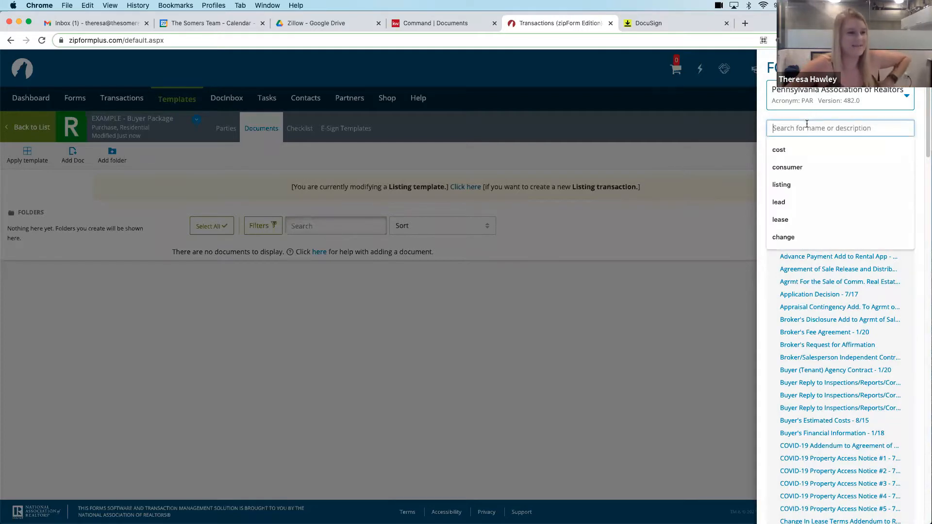
type("buyer")
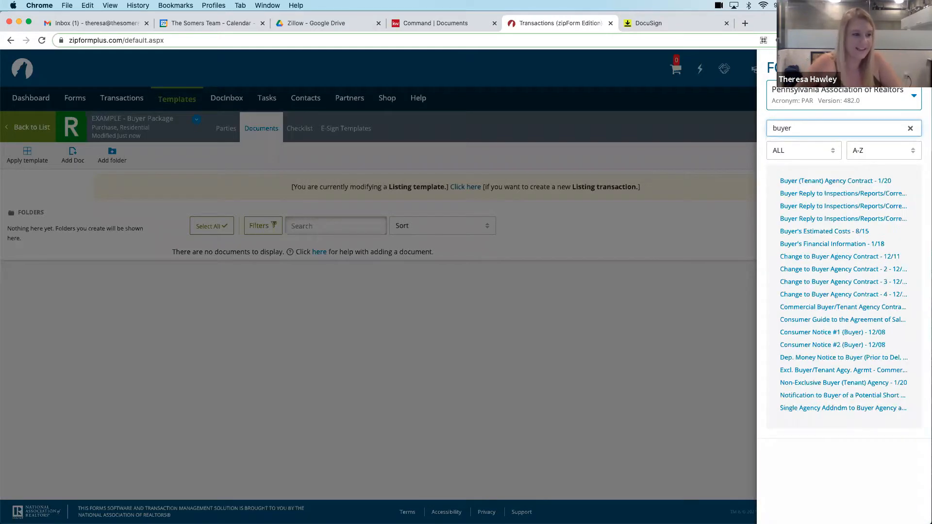
left_click(814, 186)
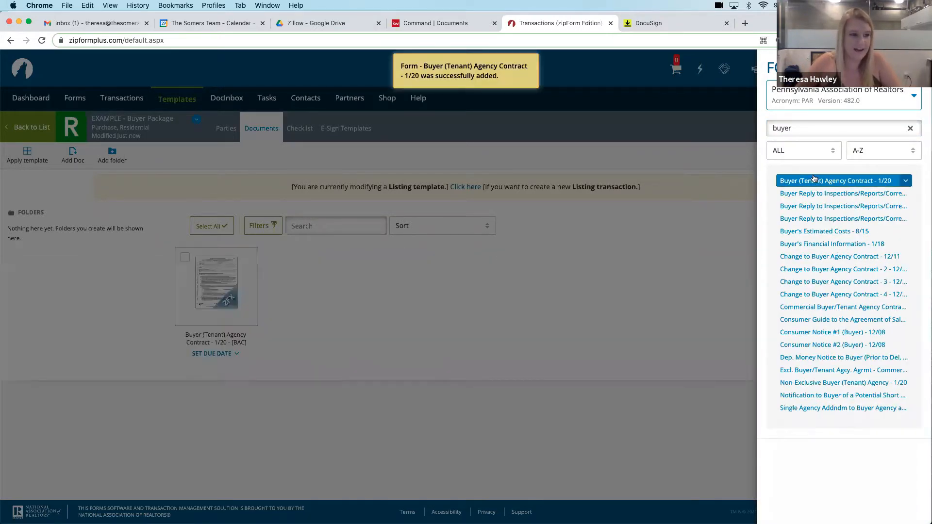
Search the forms for "consumer" and add Consumer Notice #1 (Buyer) - 12/08 to the template
double_click(815, 127)
type("consumer")
left_click(811, 149)
left_click(817, 212)
Search the forms for "standard" and add Standard Agreement For The Sale Of Real Estate to the template
double_click(830, 128)
type("standard")
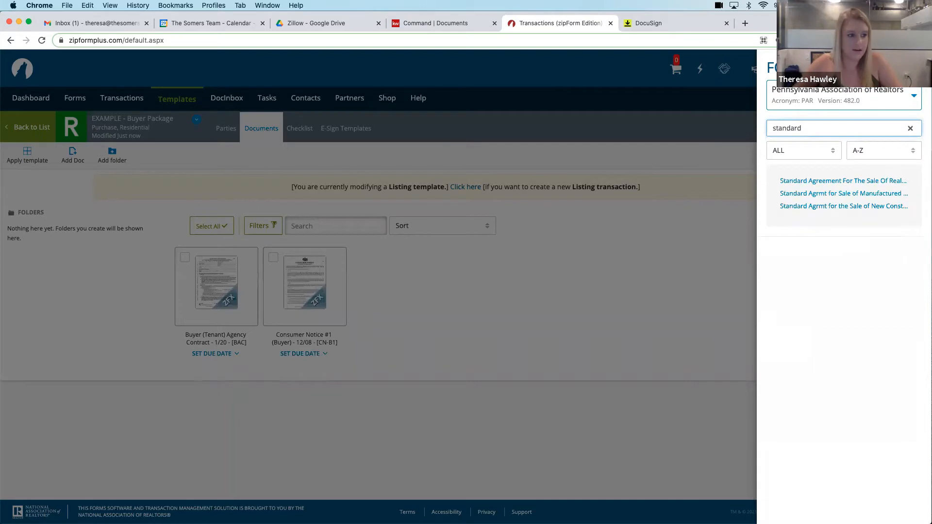
left_click(823, 181)
Search the forms for "cost", add Buyer's Estimated Costs - 8/15 to the template, and close the forms library
left_click(910, 128)
type("e")
key("BackSpace")
type("cost")
left_click(845, 183)
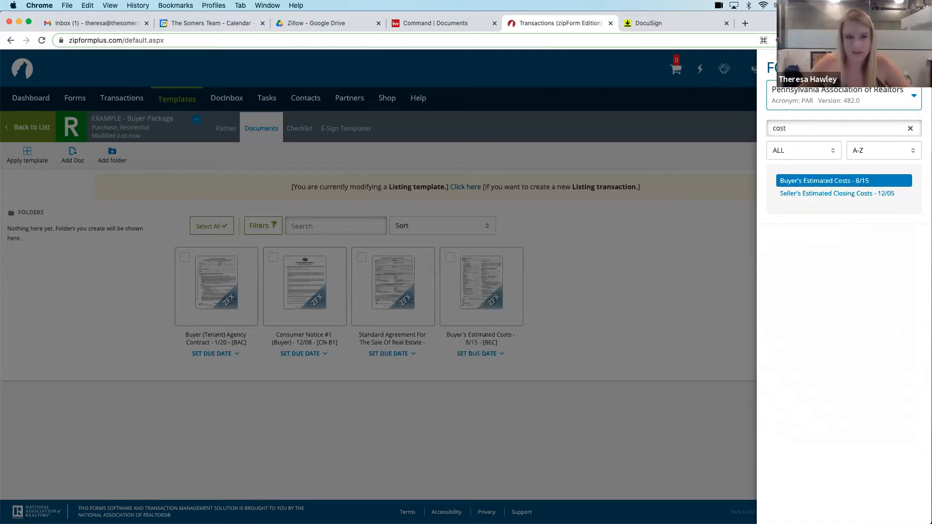
left_click(705, 265)
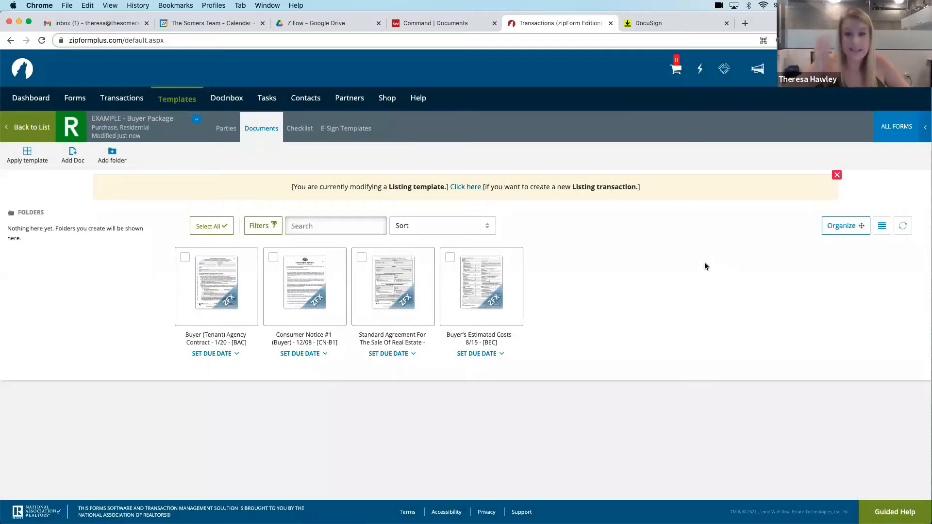
Open the template's Buyer (Tenant) Agency Contract and fill in the broker company as Keller Williams Philadelphia
left_click(219, 282)
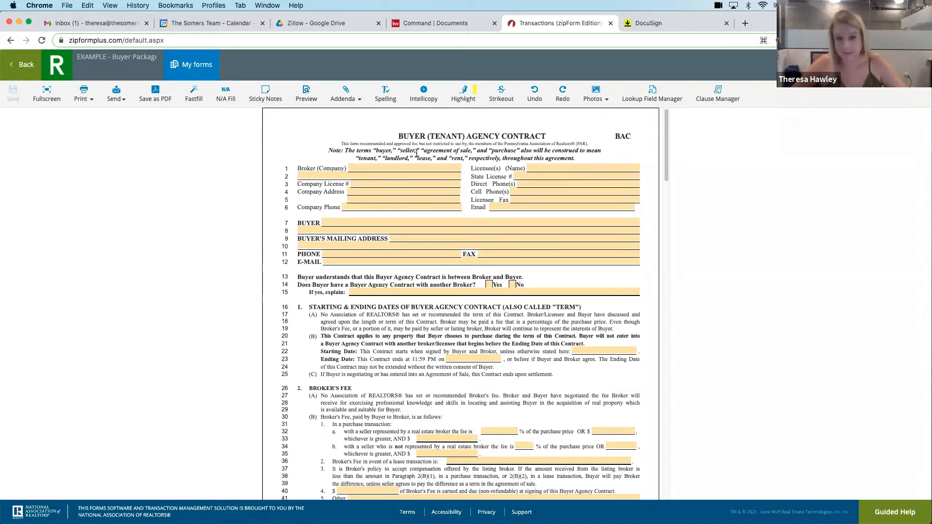
left_click(354, 166)
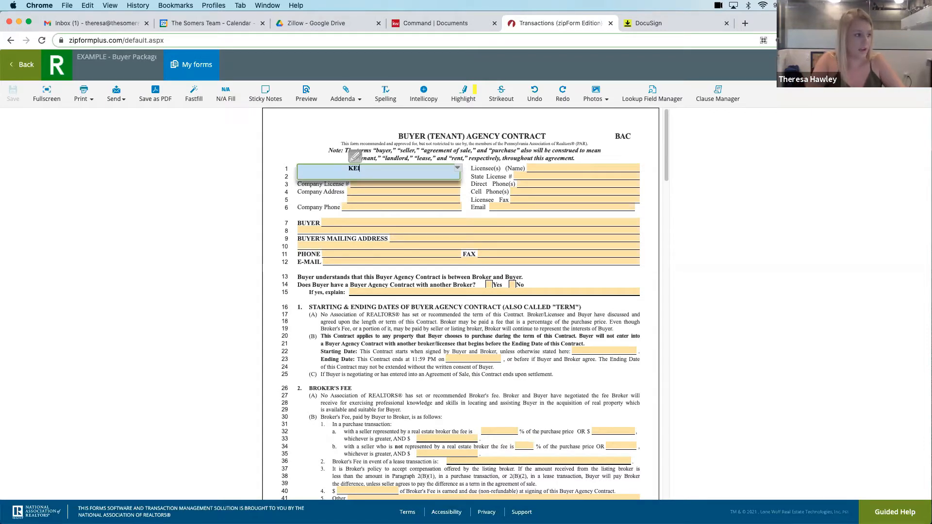
key("Tab")
left_click(442, 168)
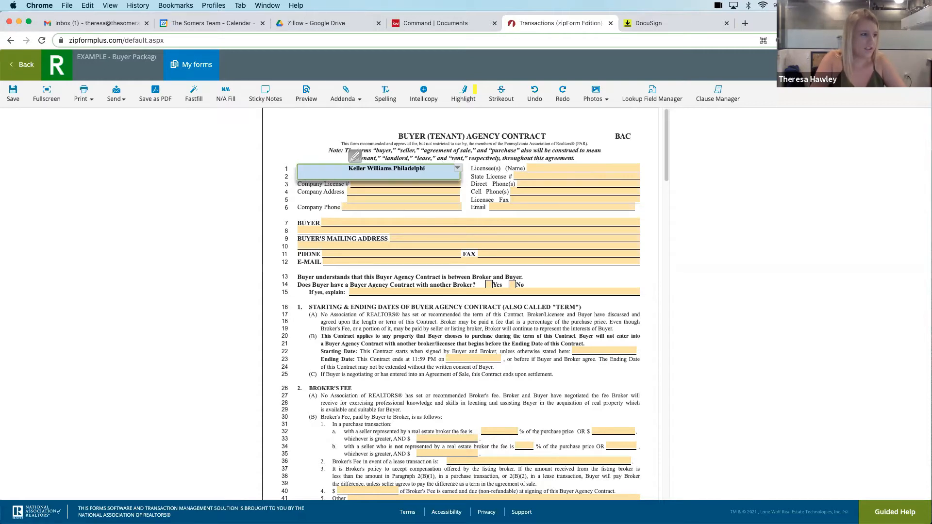
Fill in the licensee's full name on the Buyer (Tenant) Agency Contract
left_click(585, 165)
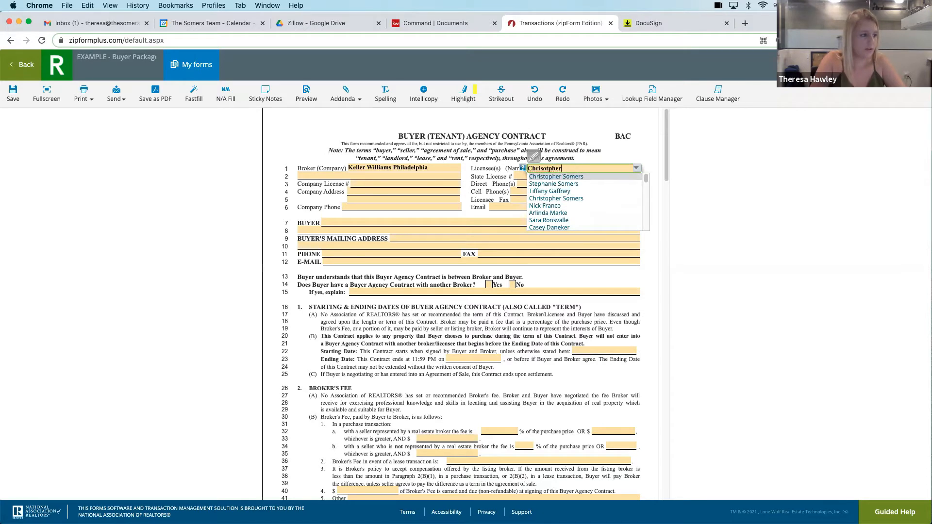
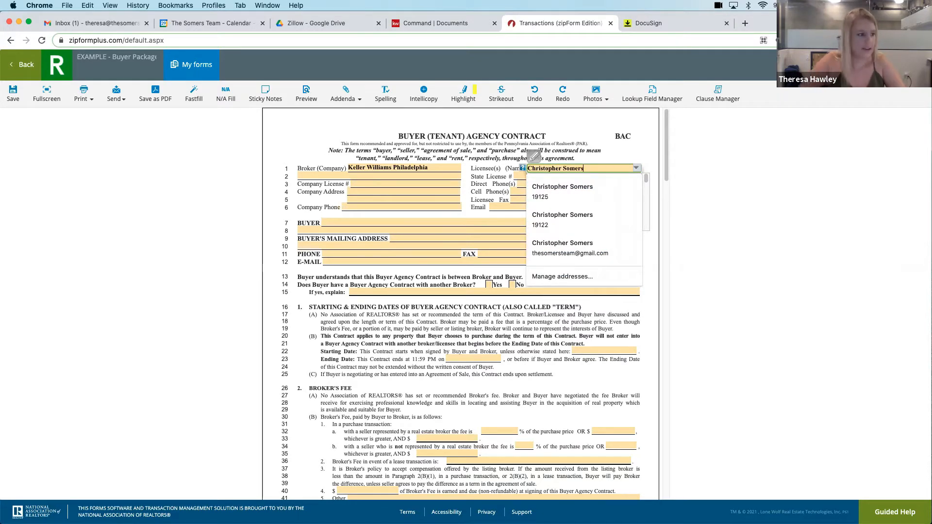
Enter the company license number and the licensee's state license number in the contract's header
left_click(382, 186)
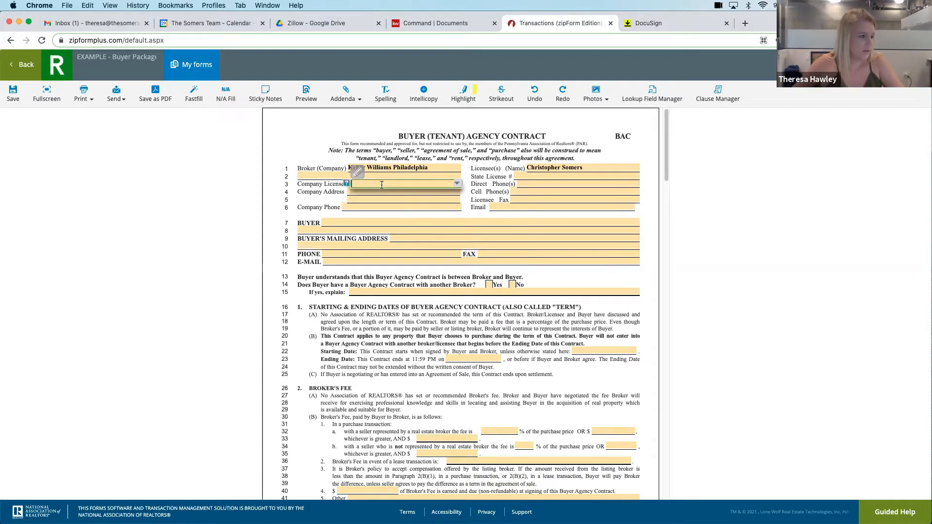
left_click(386, 192)
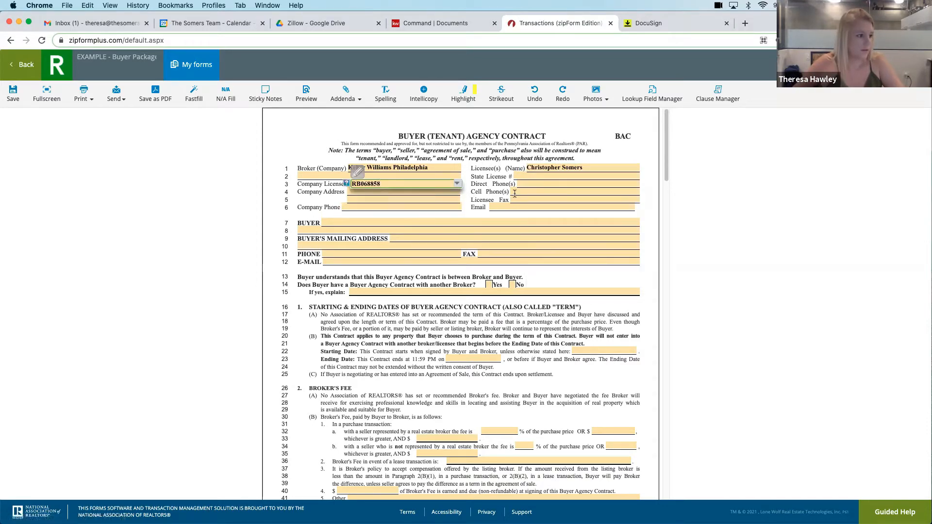
left_click(531, 177)
type("R")
left_click(530, 185)
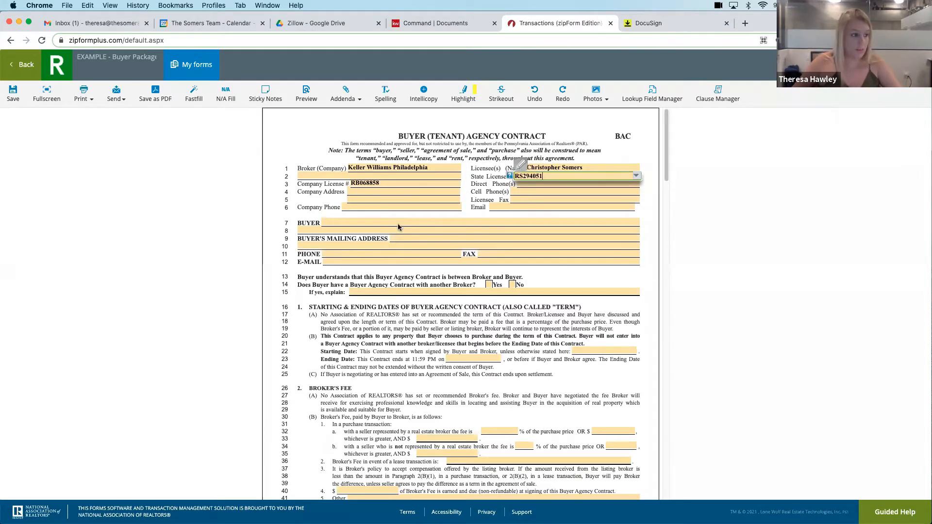
Review the agency contract through its signature section, save it, and return to the template's documents
scroll(408, 228, "down", 3)
scroll(411, 235, "down", 3)
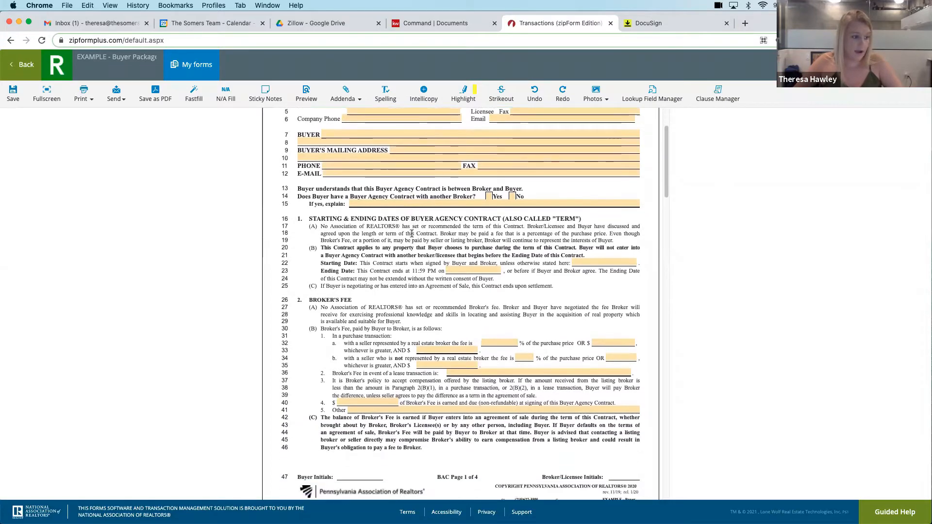
scroll(457, 248, "down", 15)
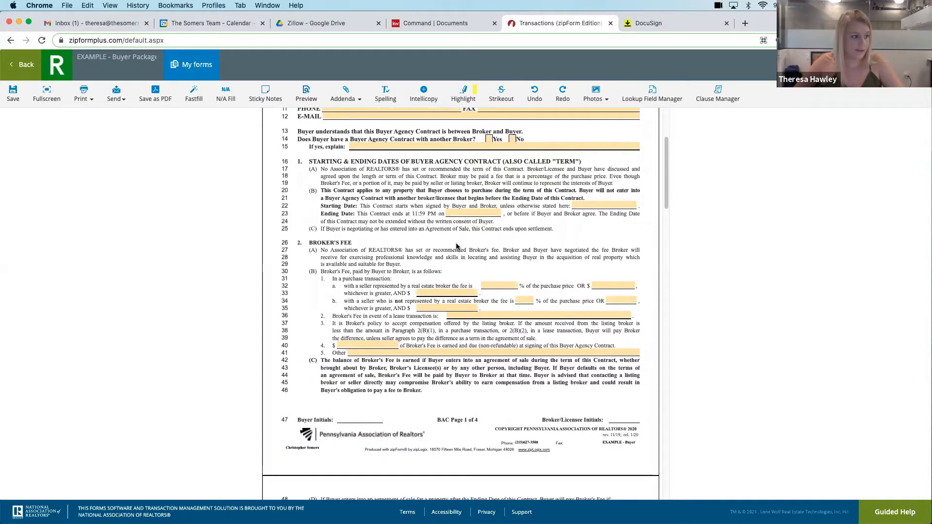
scroll(459, 242, "down", 20)
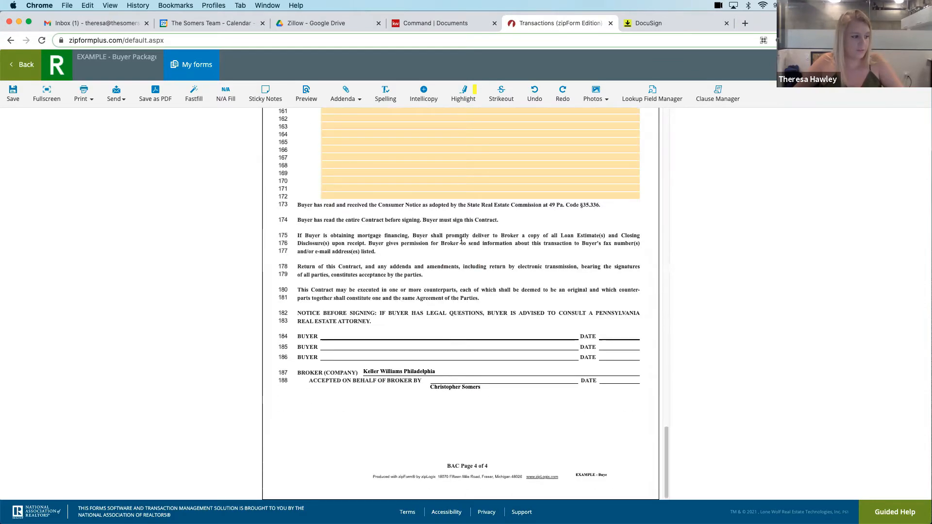
scroll(461, 241, "up", 20)
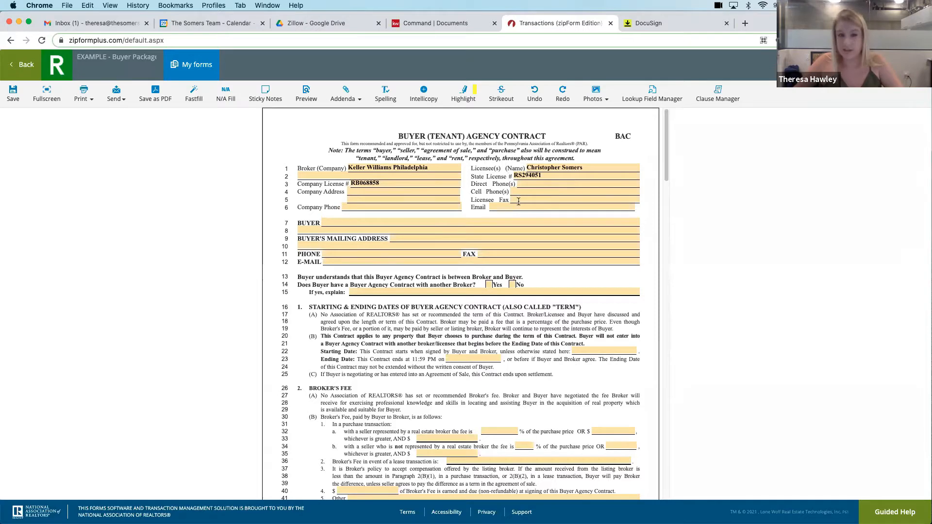
scroll(465, 171, "down", 20)
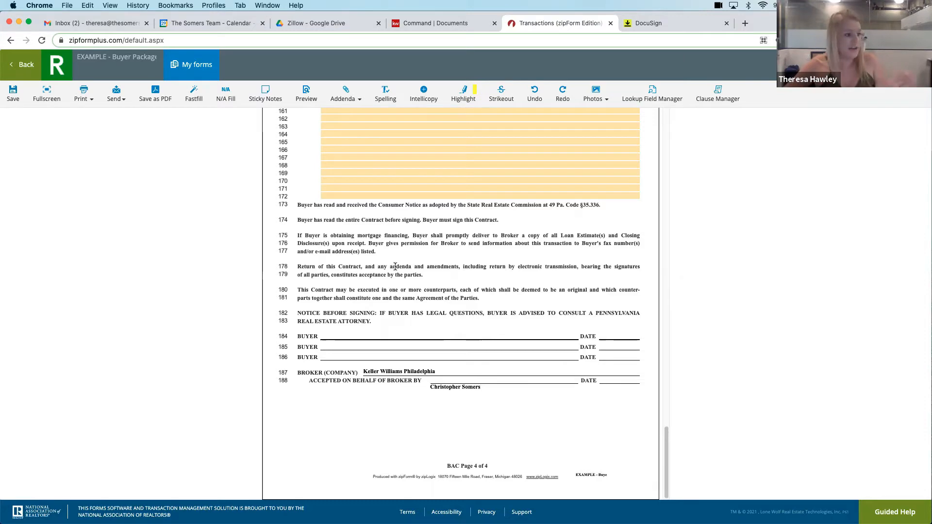
scroll(395, 266, "up", 20)
left_click(13, 93)
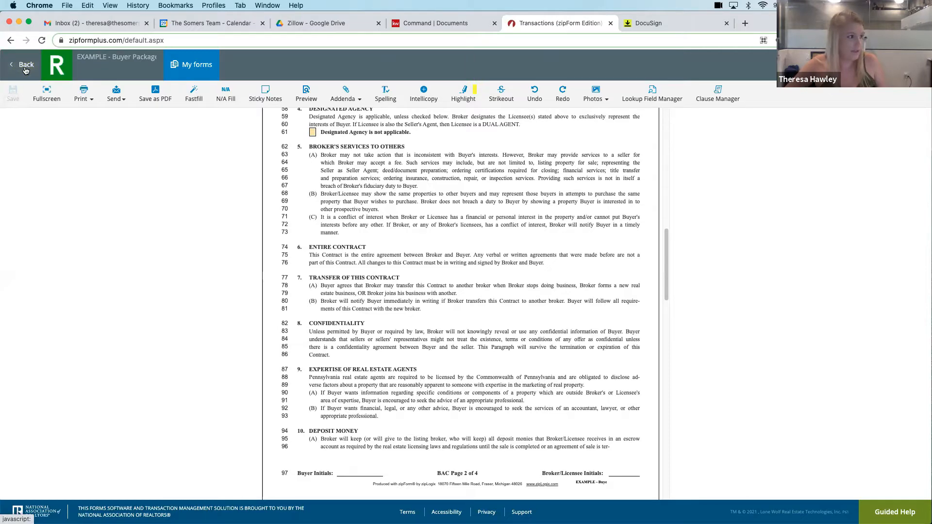
left_click(25, 68)
Open Consumer Notice #1 (Buyer), check the licensee fields in its acknowledgment section, and return to the template's documents
left_click(300, 295)
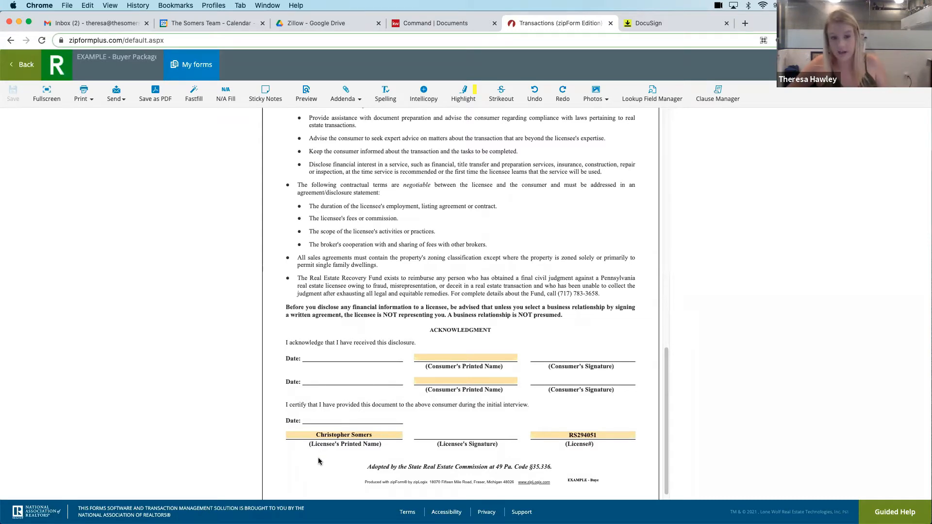
scroll(320, 403, "down", 1)
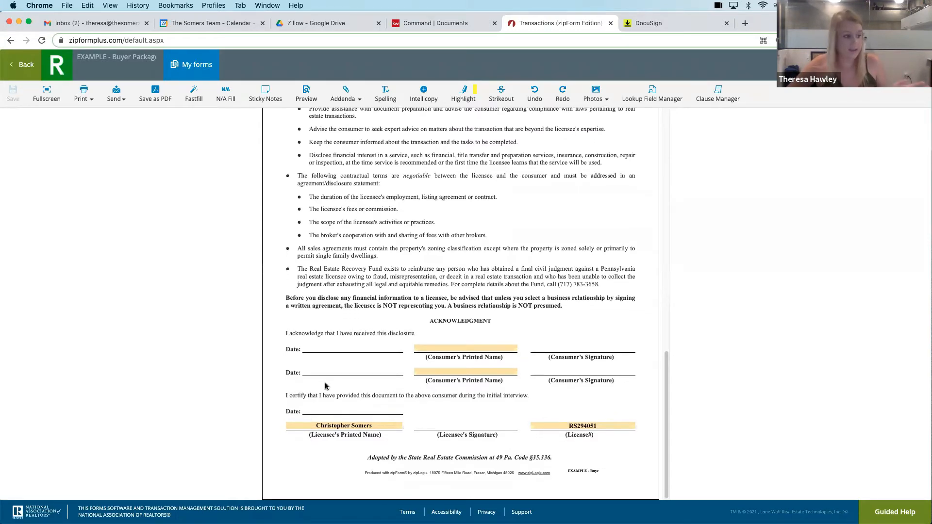
left_click(32, 77)
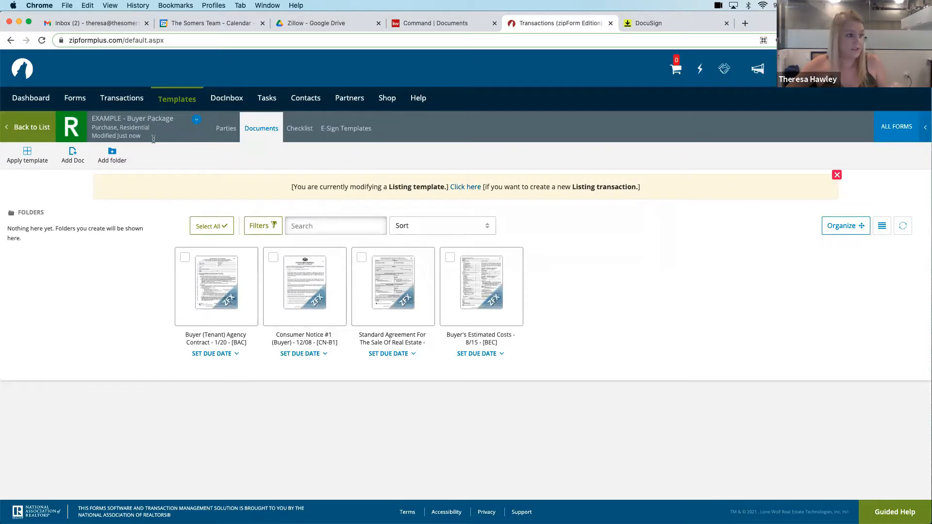
In the Standard Agreement's buyer relationship section, mark the broker as Buyer Agent and the licensee as Buyer Agent with Designated Agency
left_click(387, 296)
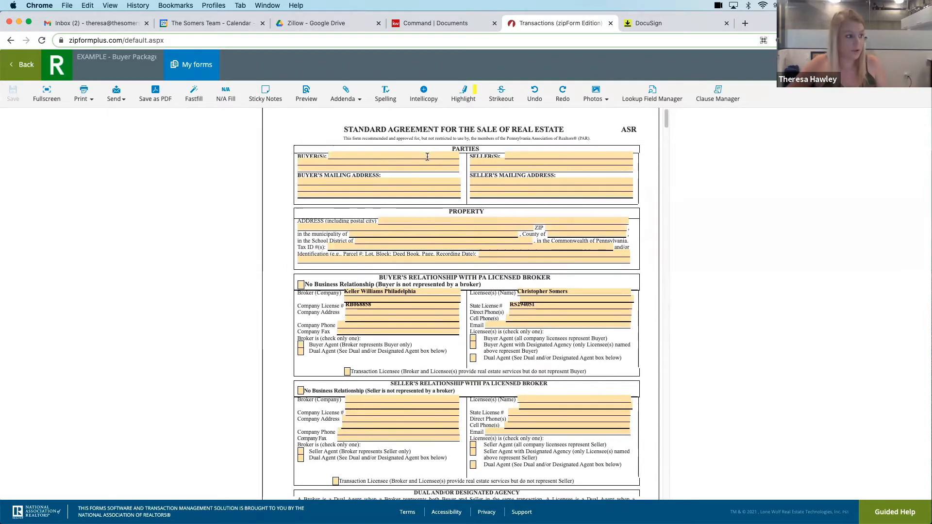
scroll(300, 154, "down", 3)
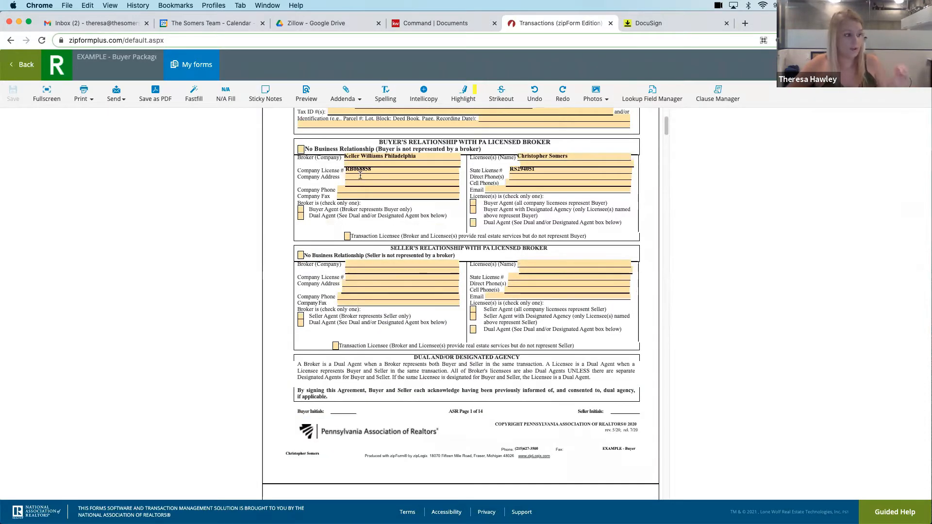
left_click(300, 210)
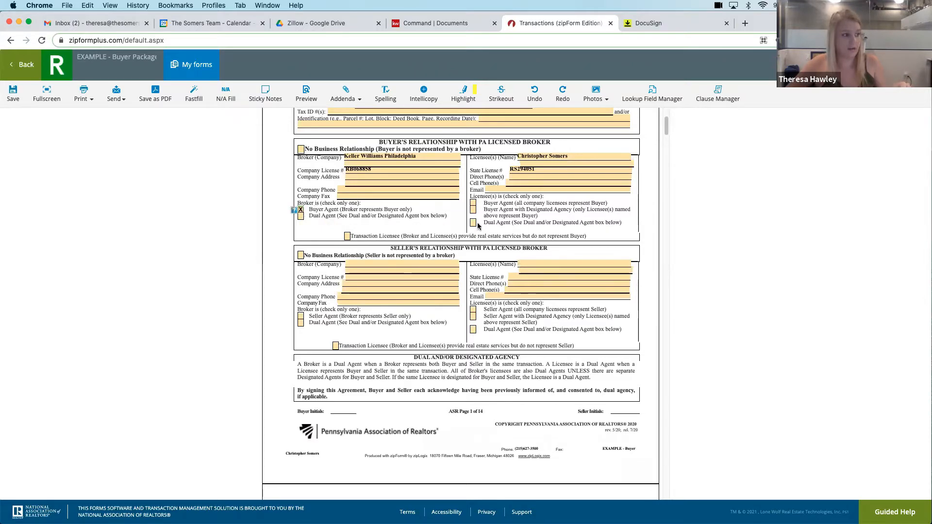
scroll(422, 194, "down", 10)
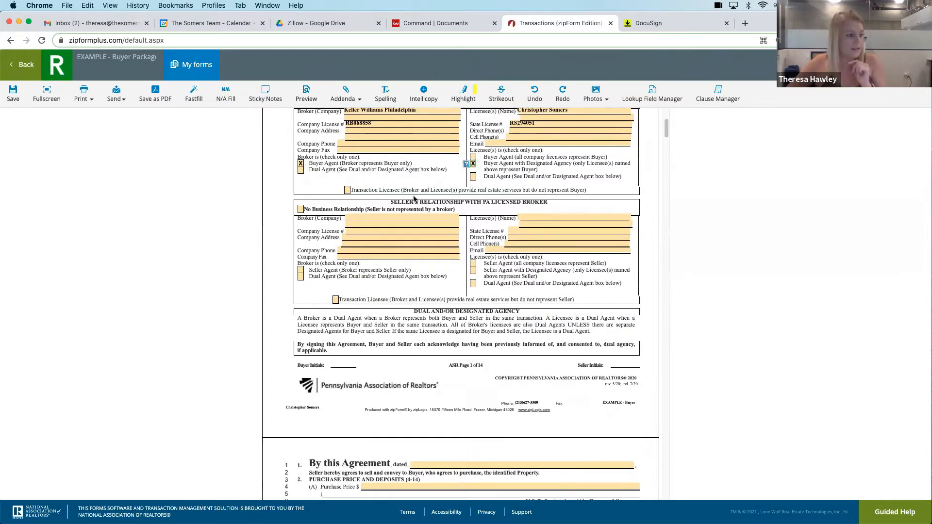
Check Paragraph 26(G) of the Standard Agreement, limiting the seller to retaining sums paid by the buyer as liquidated damages
left_click_drag(666, 156, 645, 445)
left_click(325, 319)
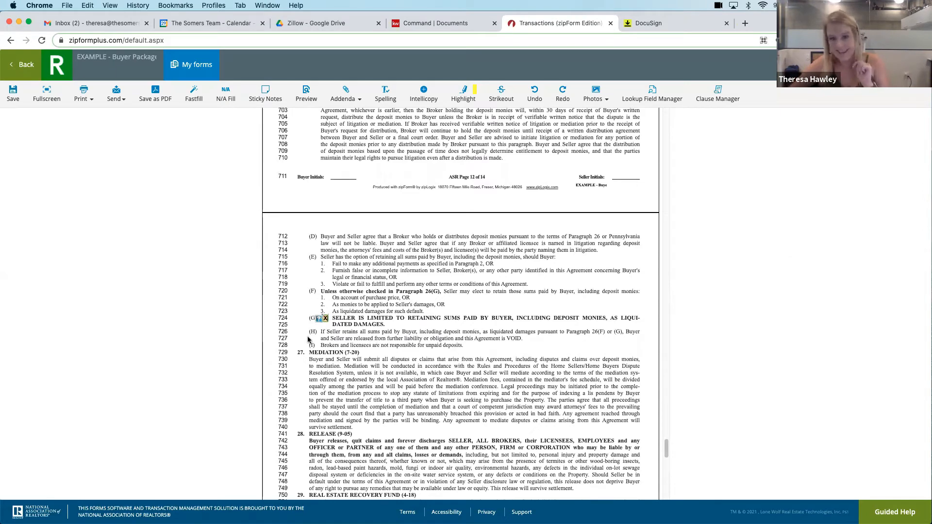
scroll(451, 384, "down", 1)
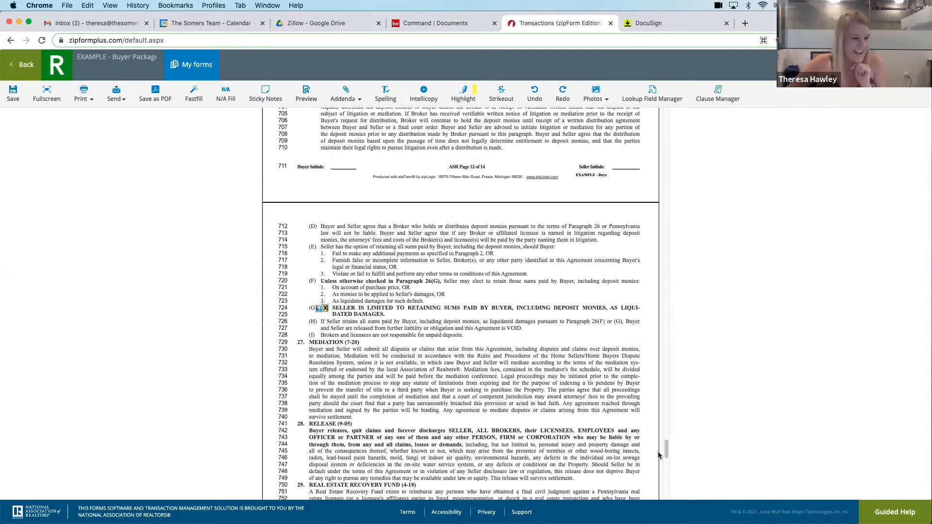
mouse_move(668, 451)
left_mouse_down()
mouse_move(666, 487)
mouse_move(666, 446)
left_mouse_up()
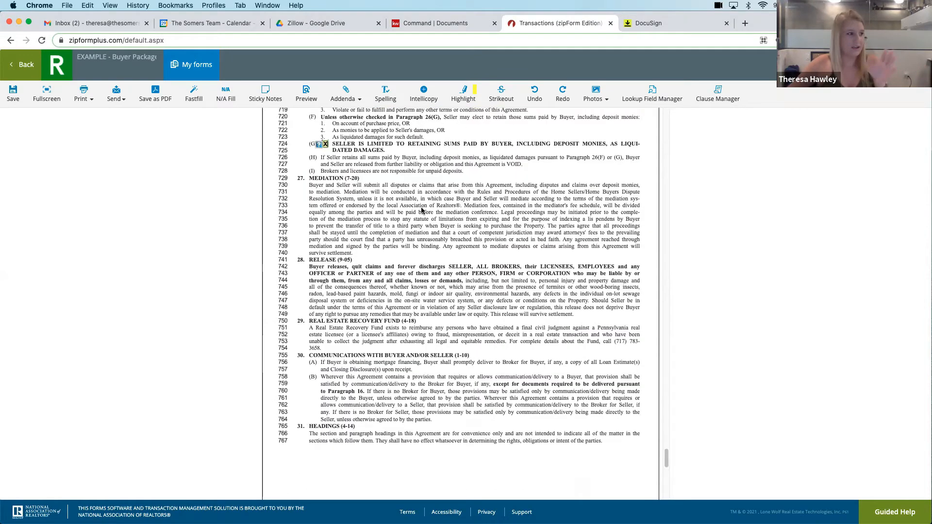
Save and close the Standard Agreement, dismiss the template notice, and return to the templates list
left_click(15, 93)
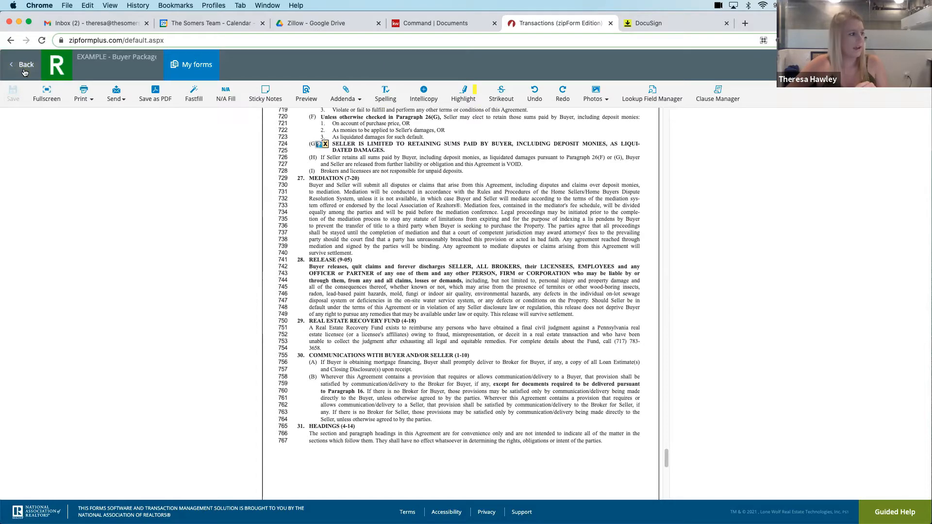
left_click(27, 71)
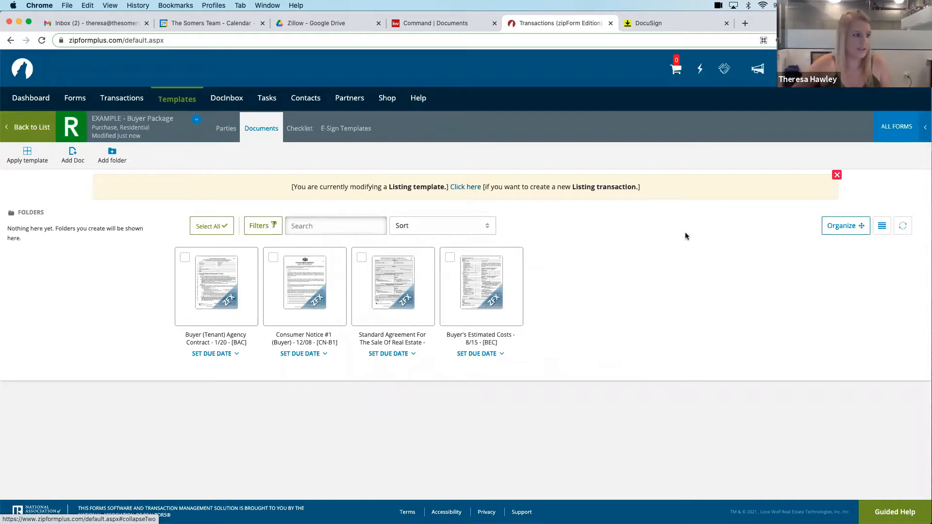
left_click(837, 175)
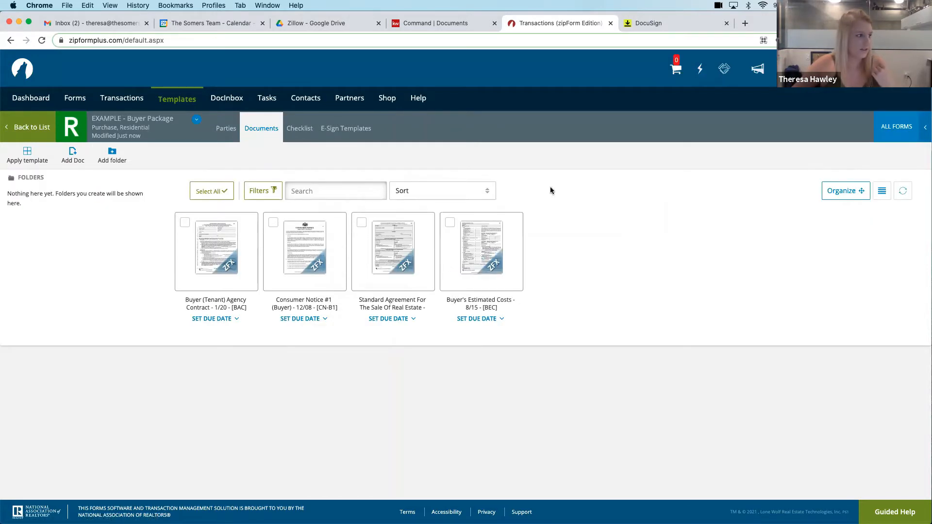
left_click(33, 129)
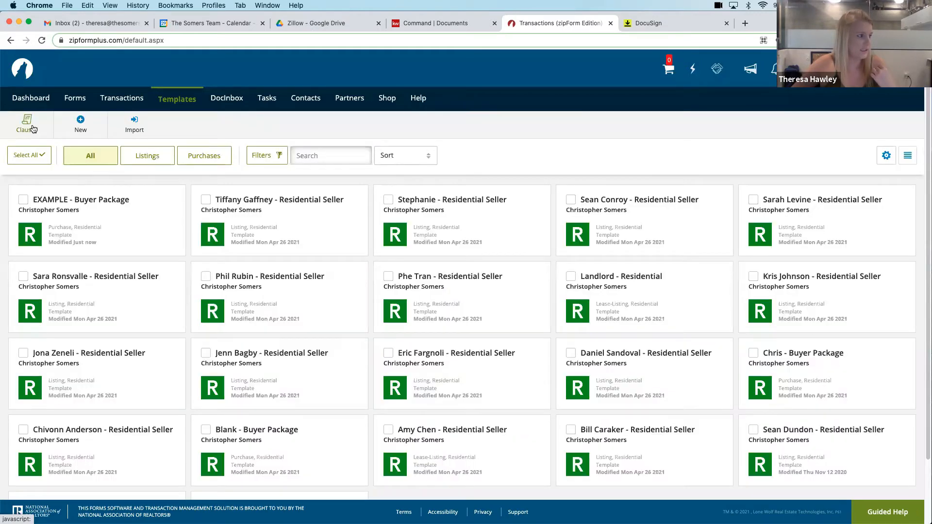
Start a new purchase or offer transaction using the Personal - EXAMPLE - Buyer Package template
left_click(115, 100)
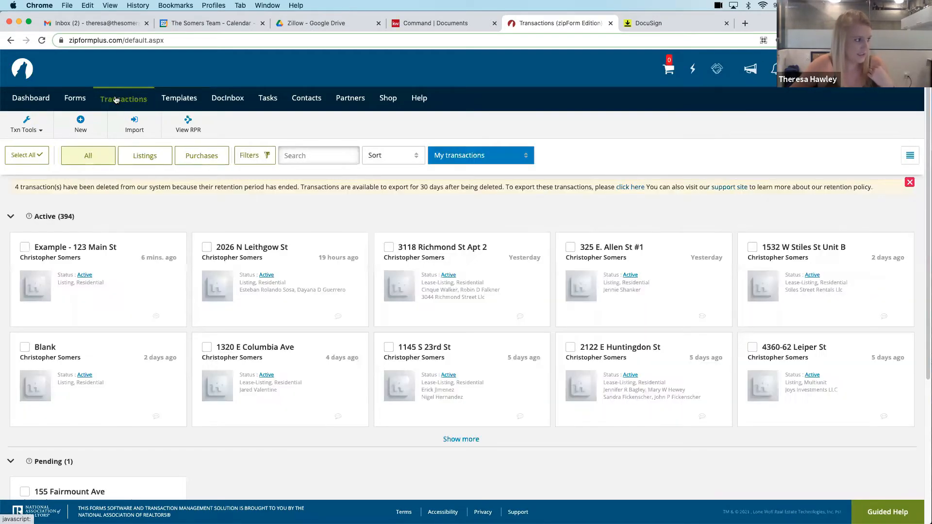
left_click(81, 123)
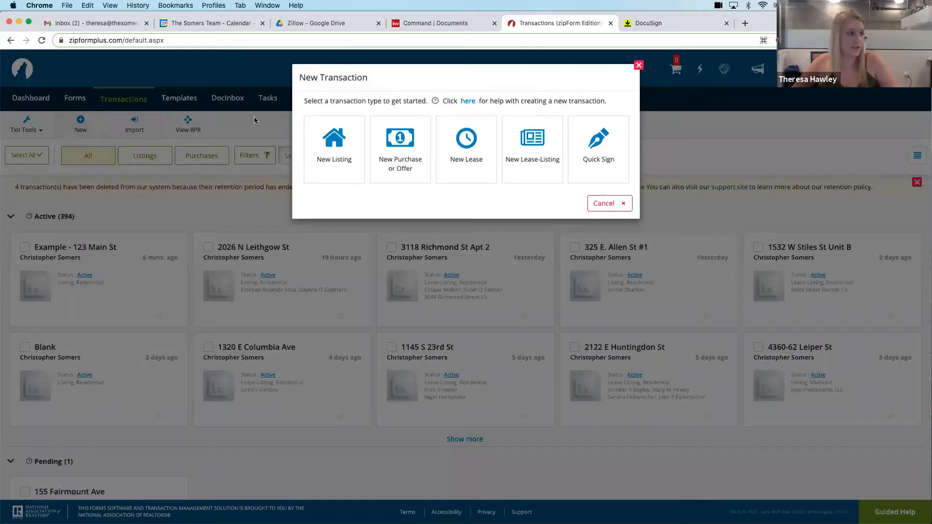
left_click(419, 167)
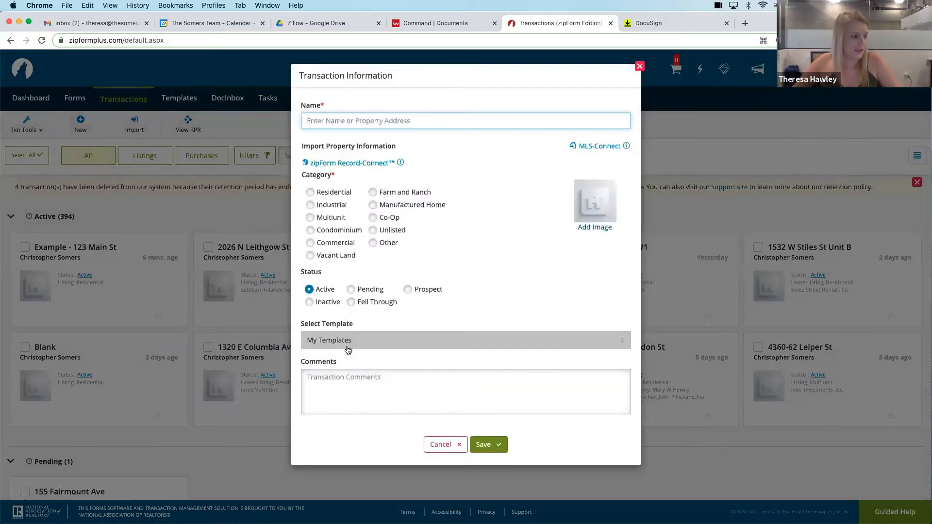
left_click(347, 345)
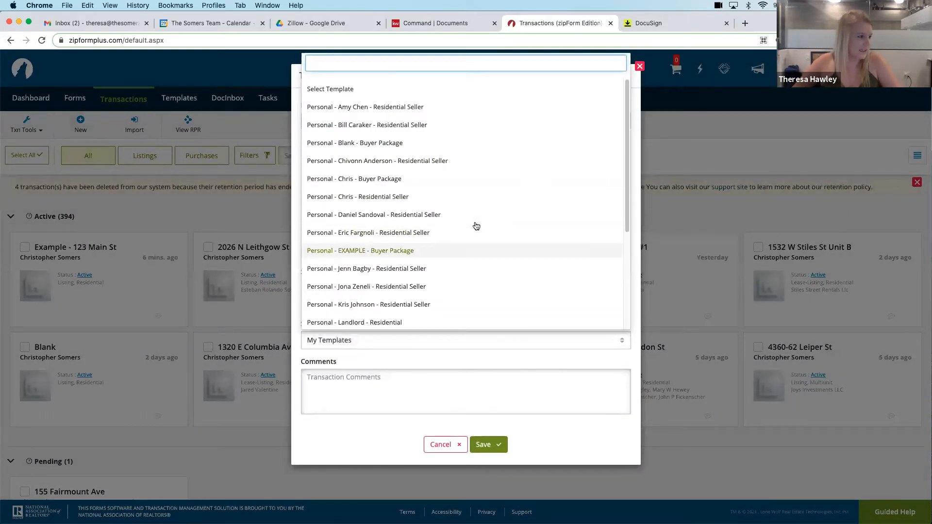
left_click(384, 251)
Name the transaction Example, set its category to Residential, and save it
left_click(325, 121)
type("Example")
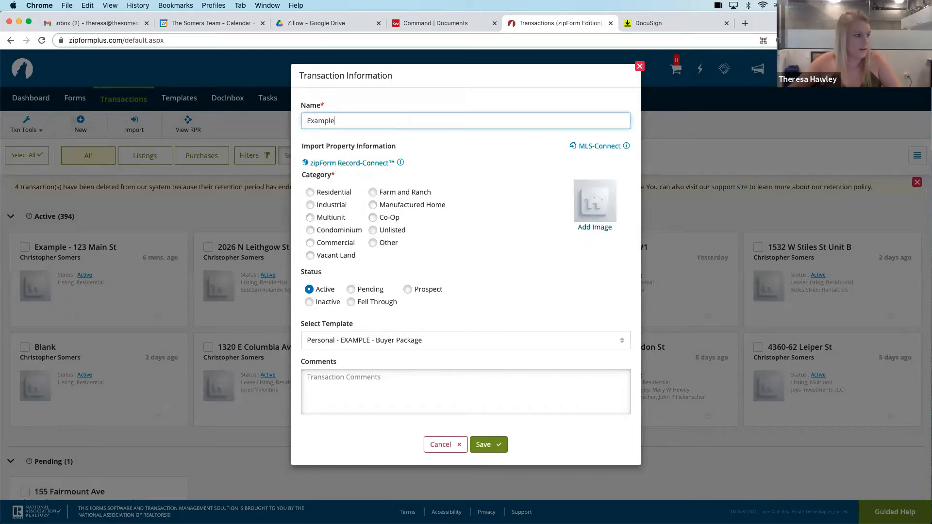
left_click(310, 194)
left_click(489, 446)
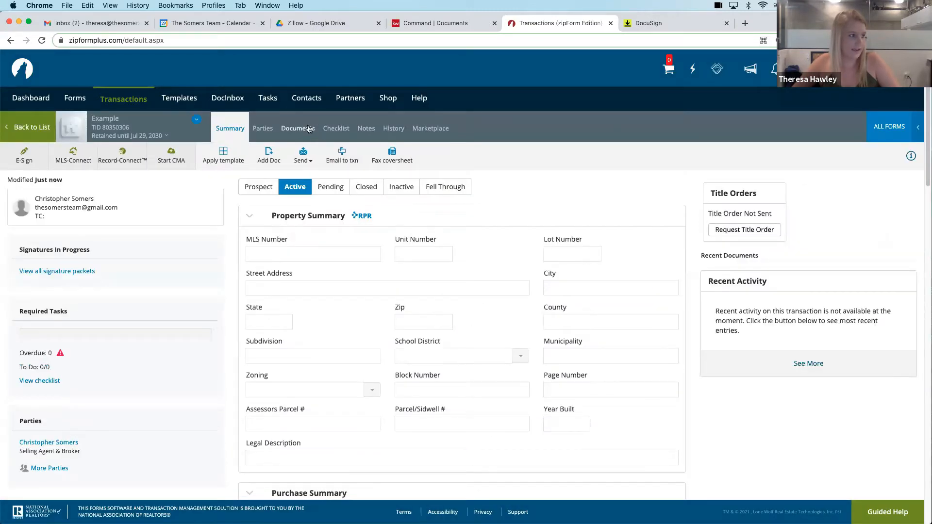
Check the Example transaction's documents and summary, and return to the transactions list
left_click(308, 128)
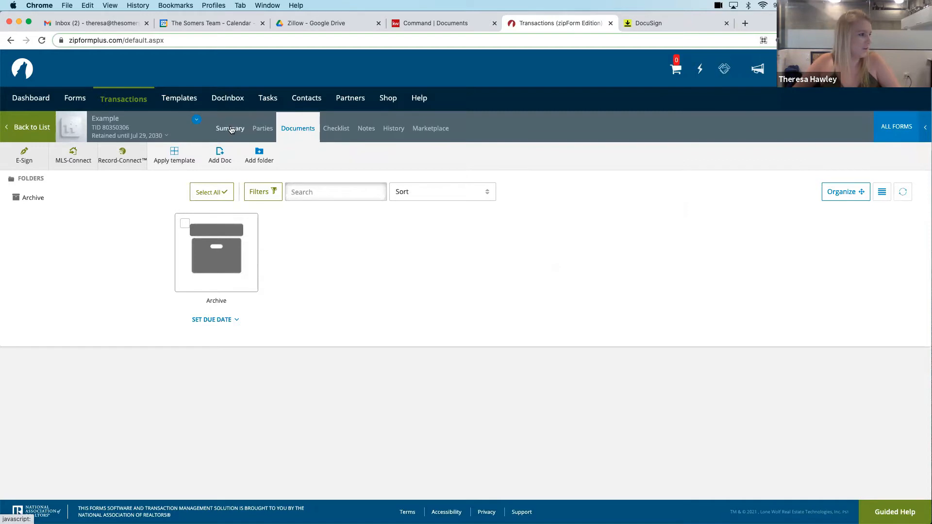
left_click(239, 128)
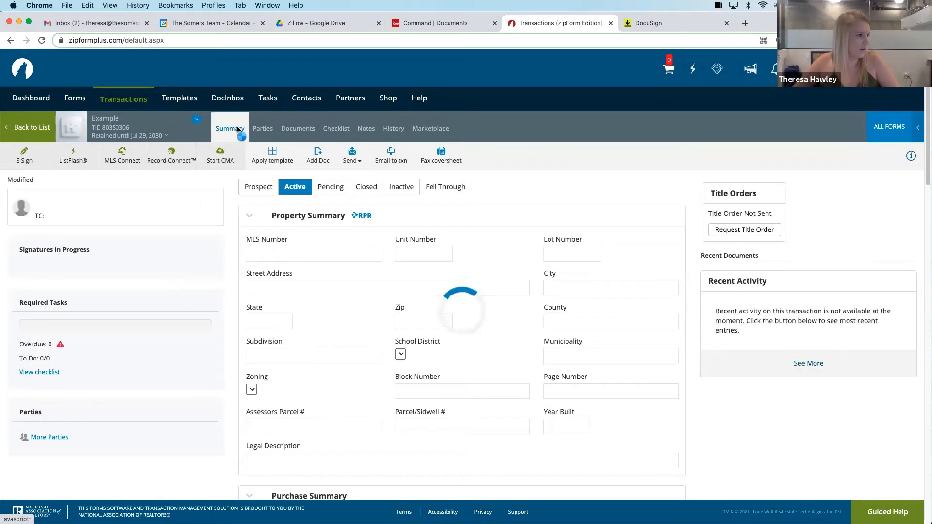
left_click(30, 128)
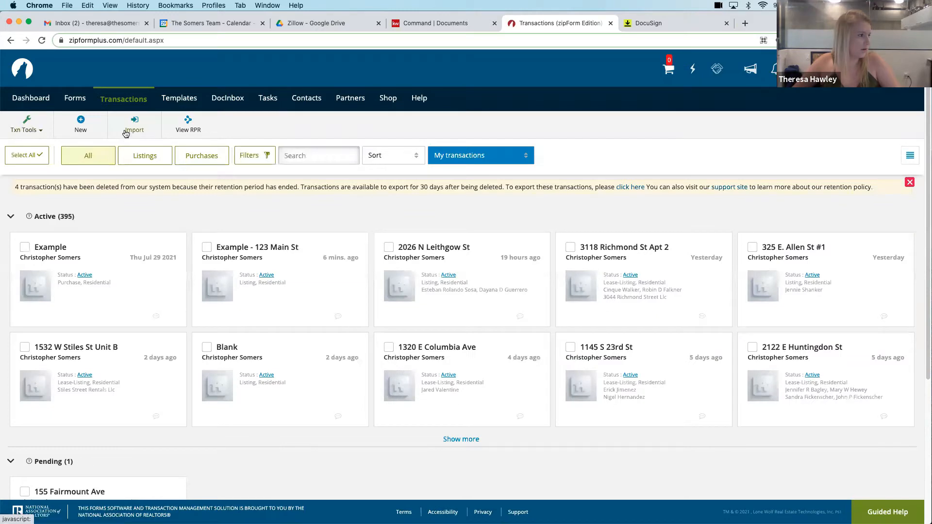
Create a Residential transaction named TEST from the Personal - EXAMPLE - Buyer Package template and save it
left_click(81, 126)
left_click(400, 155)
left_click(357, 345)
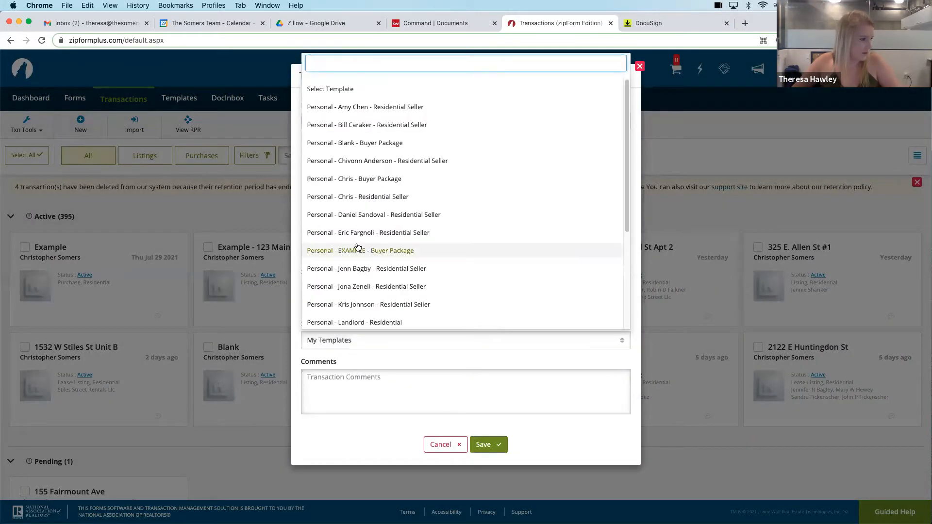
left_click_drag(626, 176, 622, 258)
left_click(377, 117)
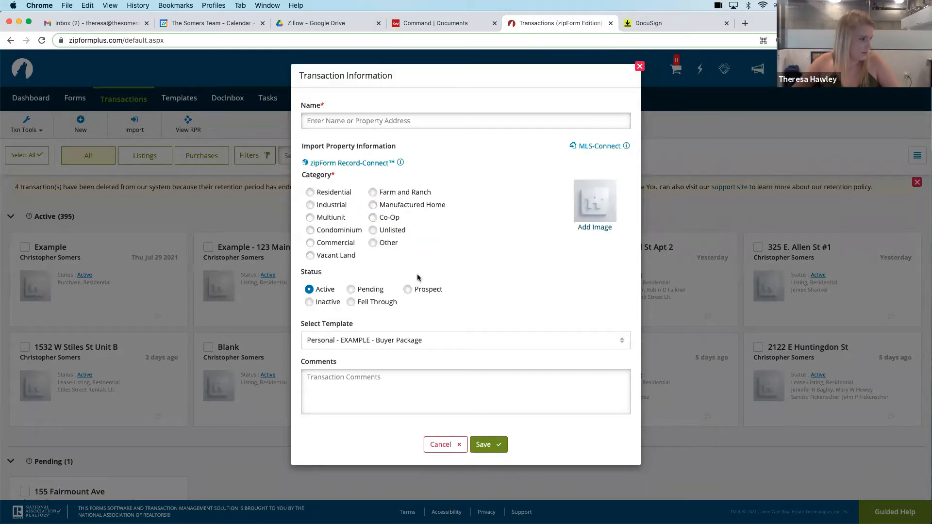
left_click(314, 117)
type("TEST")
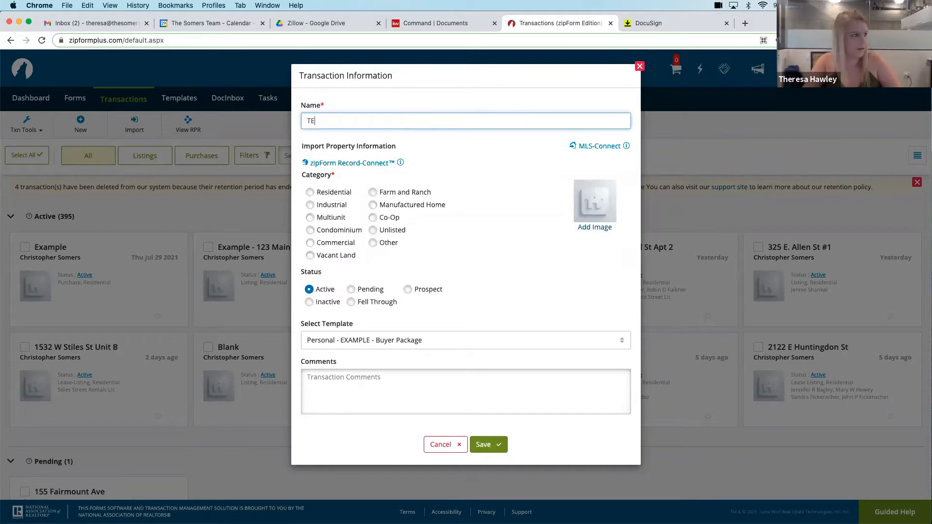
left_click(309, 194)
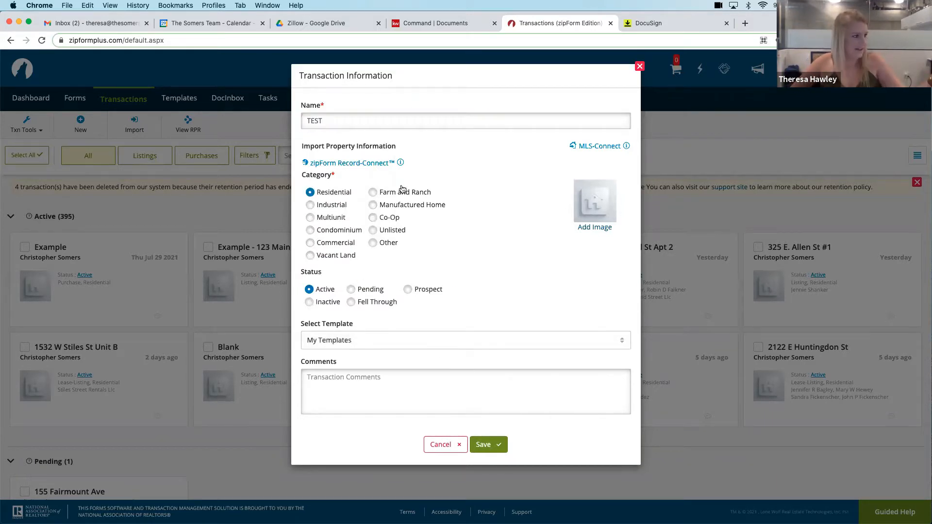
left_click(368, 340)
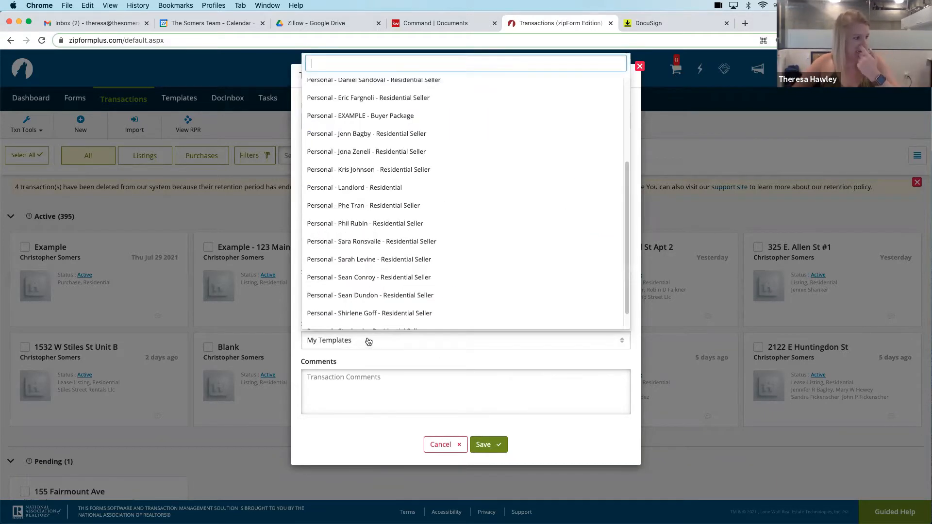
left_click(367, 115)
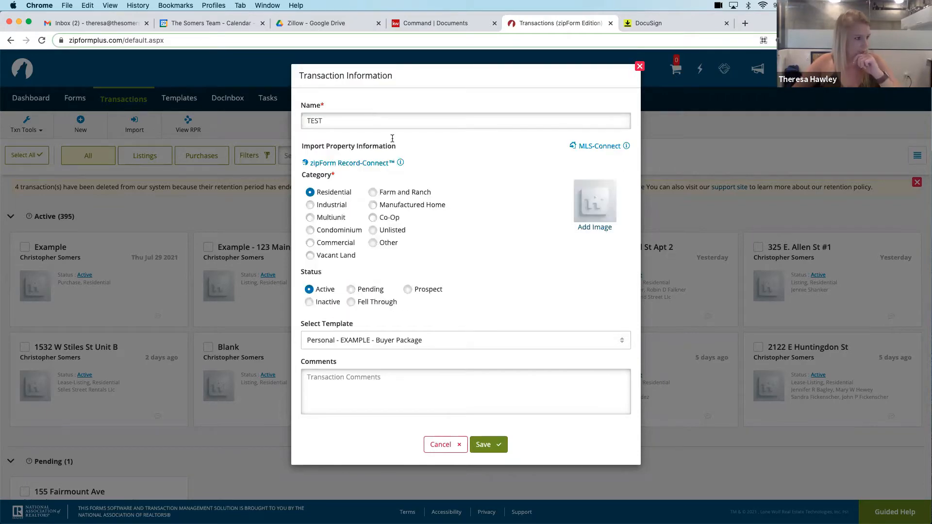
left_click(500, 445)
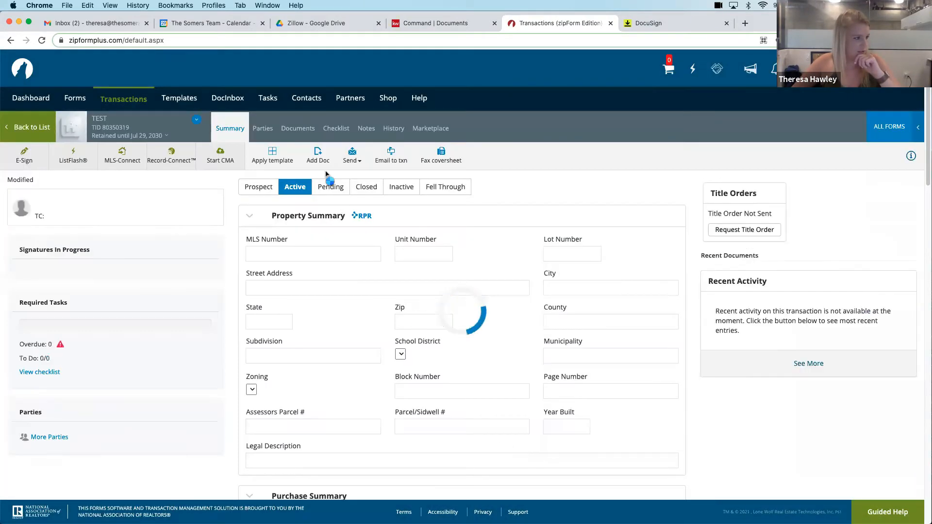
Check the TEST transaction's documents and open its Buyer (Tenant) Agency Contract to review the prefilled details
left_click(294, 130)
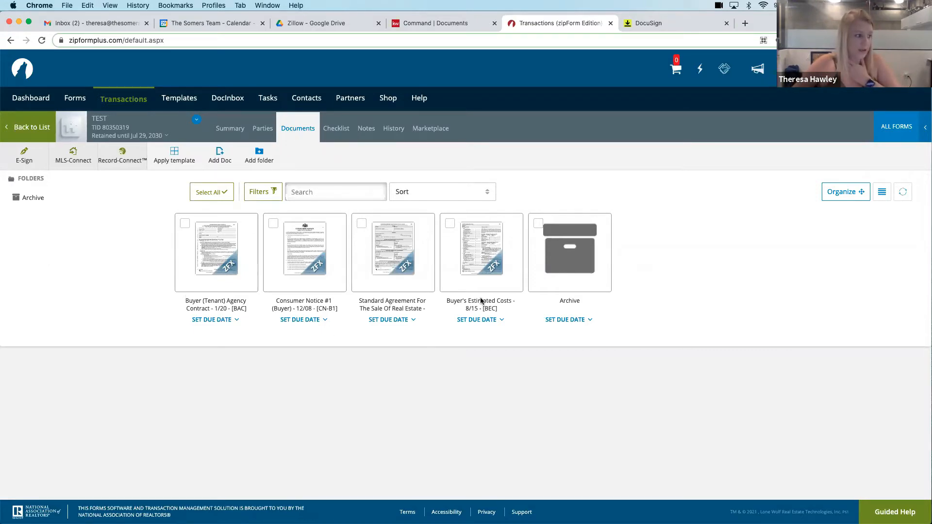
left_click(226, 261)
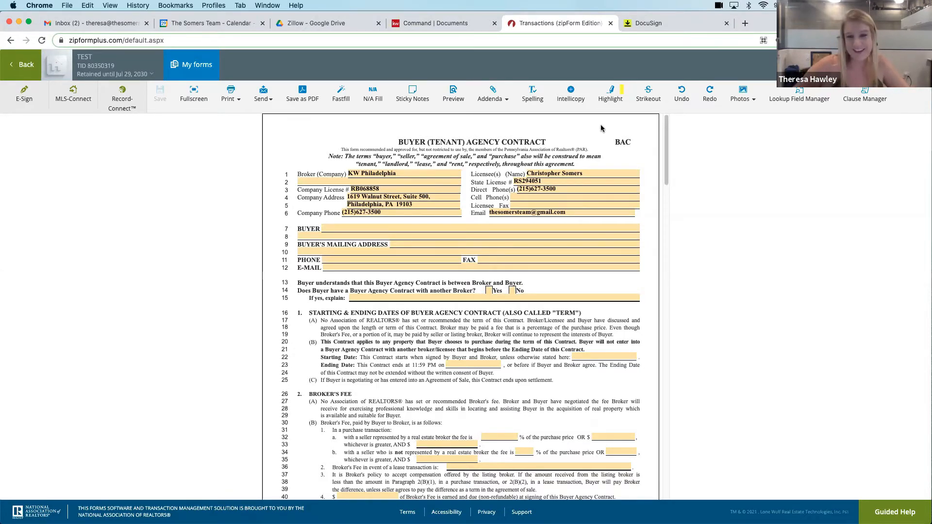
Switch to DocuSign and start creating a new template
left_click(674, 28)
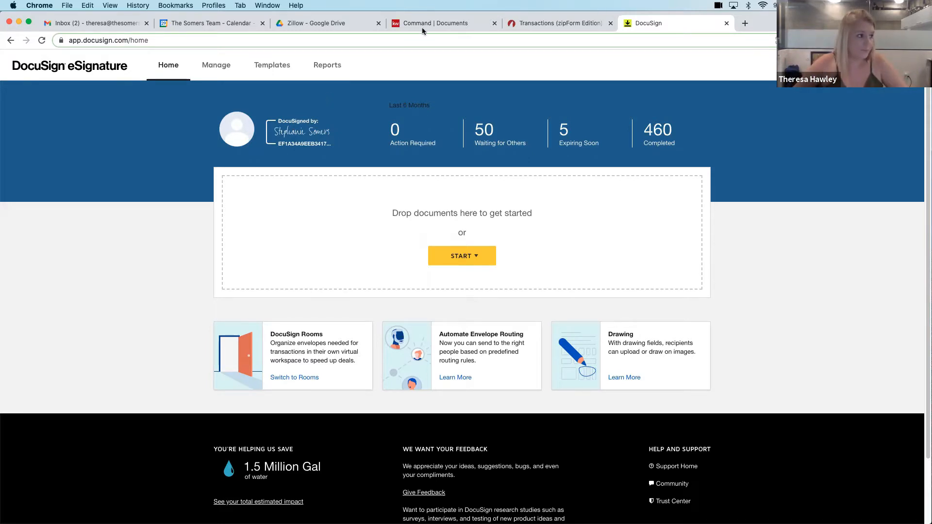
left_click(272, 69)
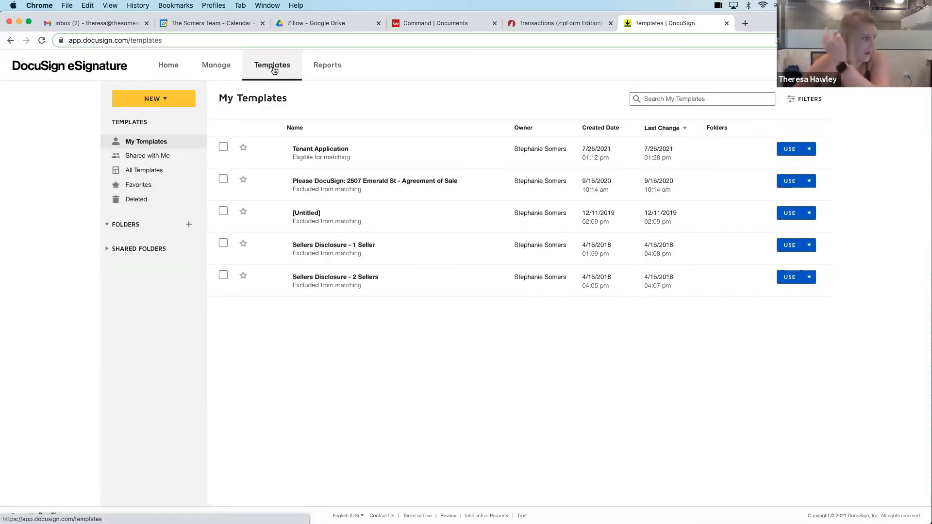
left_click(165, 99)
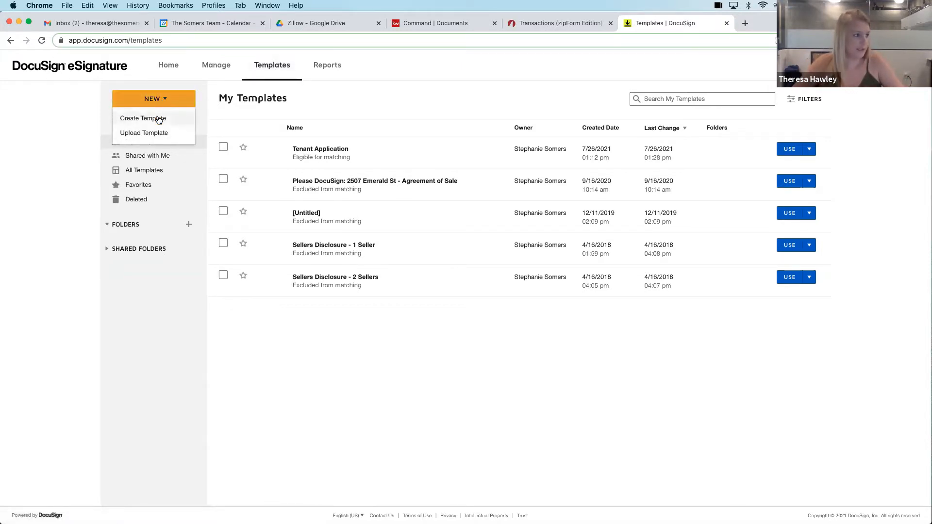
left_click(158, 120)
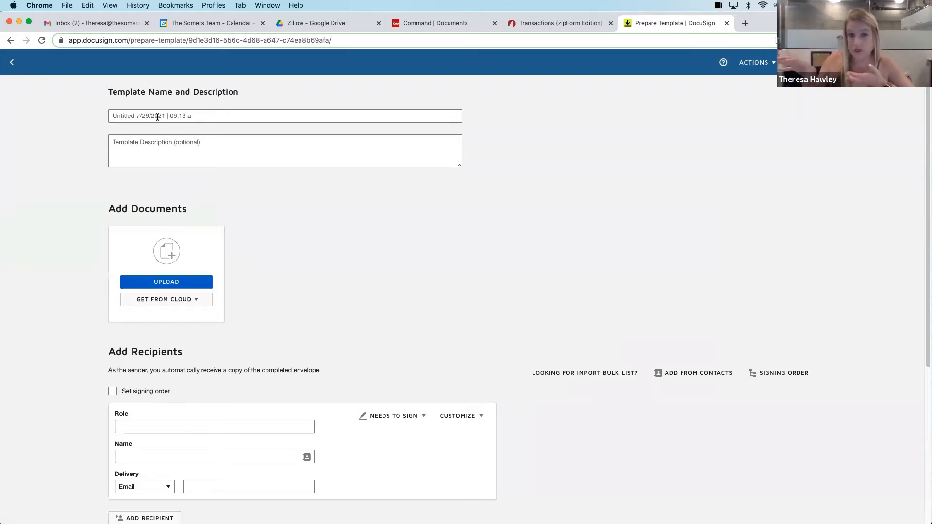
Return to zipForm, search all forms for application, and open the Rental Application in the TEST transaction
left_click(557, 25)
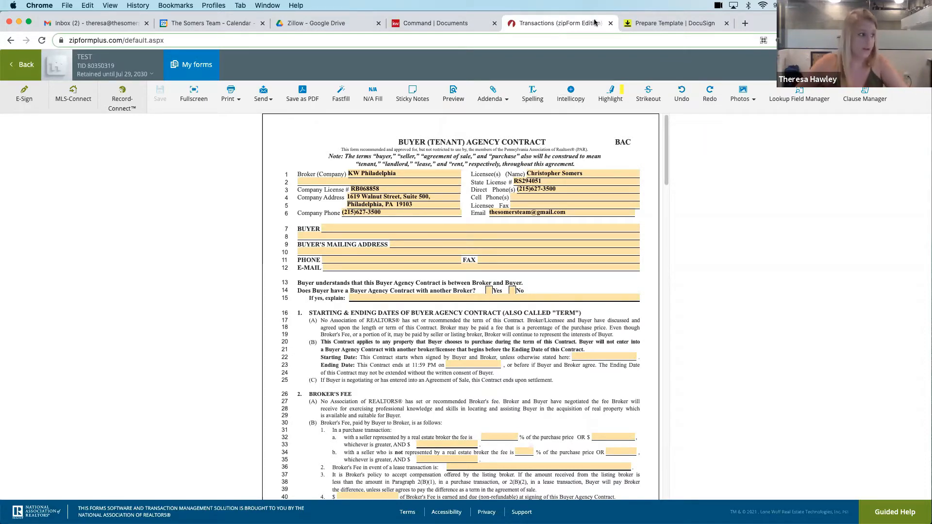
left_click(23, 64)
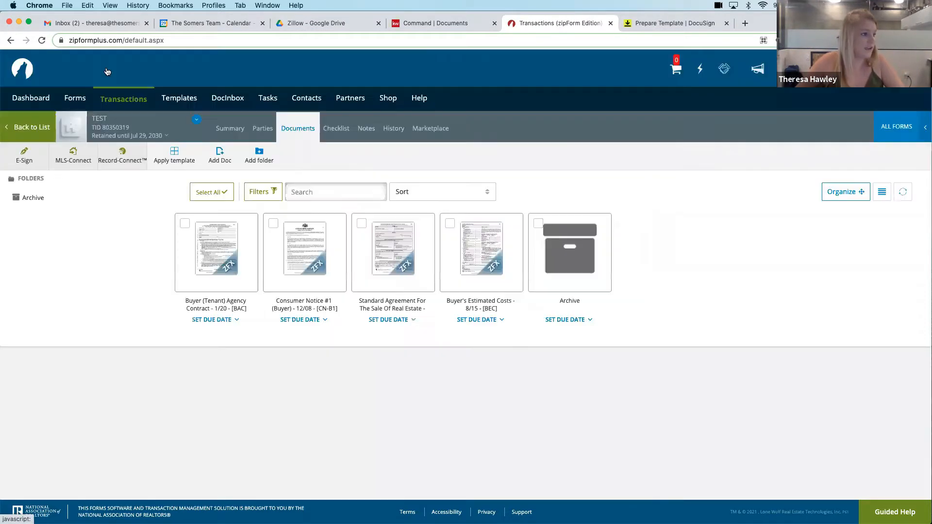
left_click(895, 126)
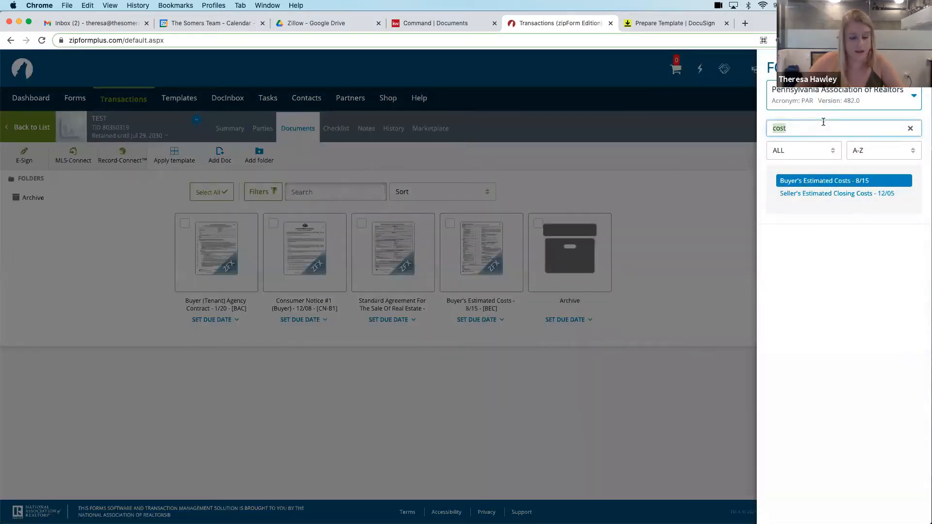
type("application")
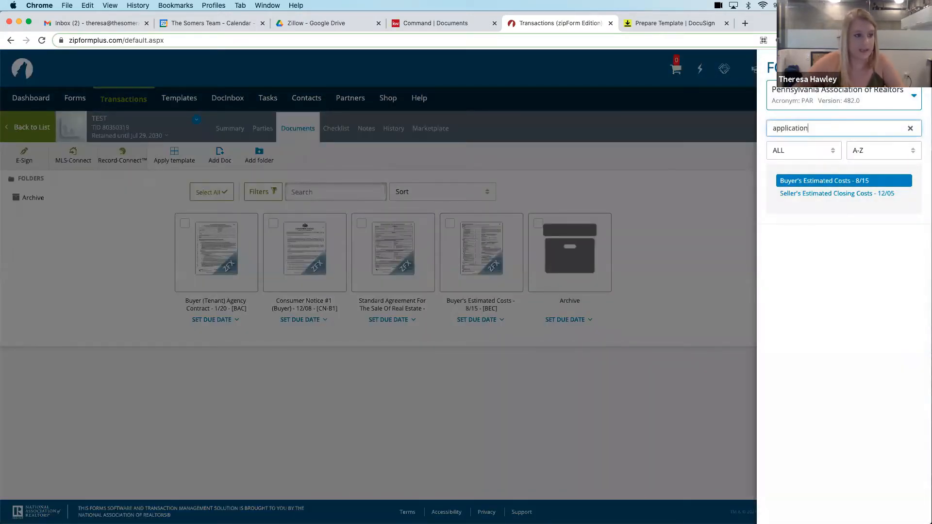
left_click(818, 194)
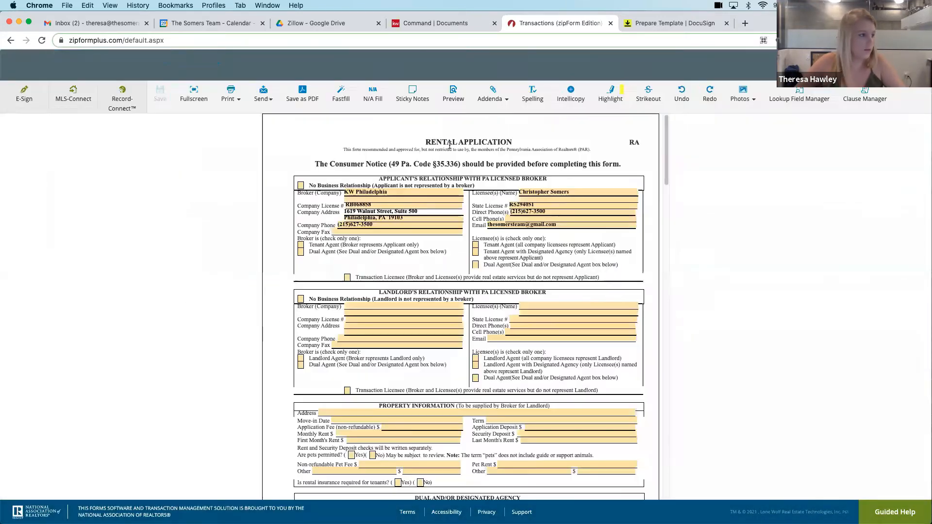
Save the Rental Application as a PDF and download the file
left_click(305, 92)
left_click(482, 124)
left_click(581, 159)
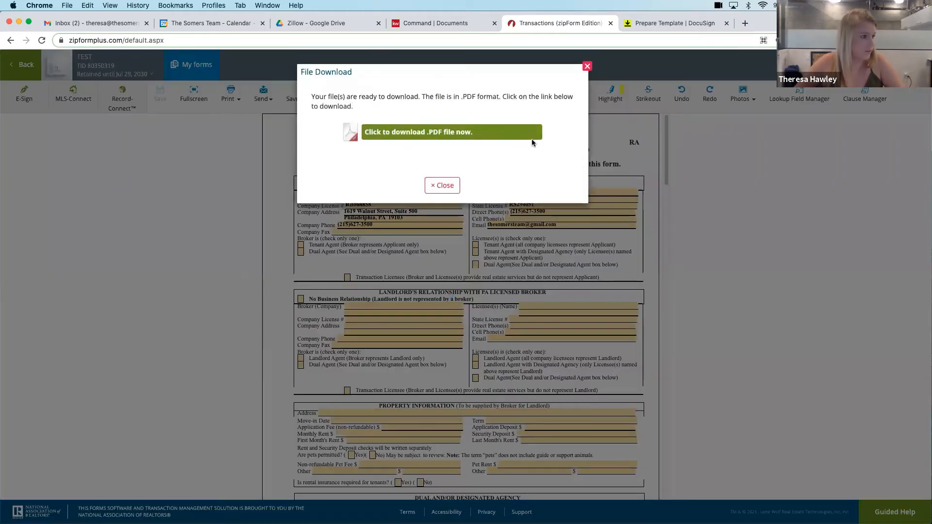
left_click(382, 136)
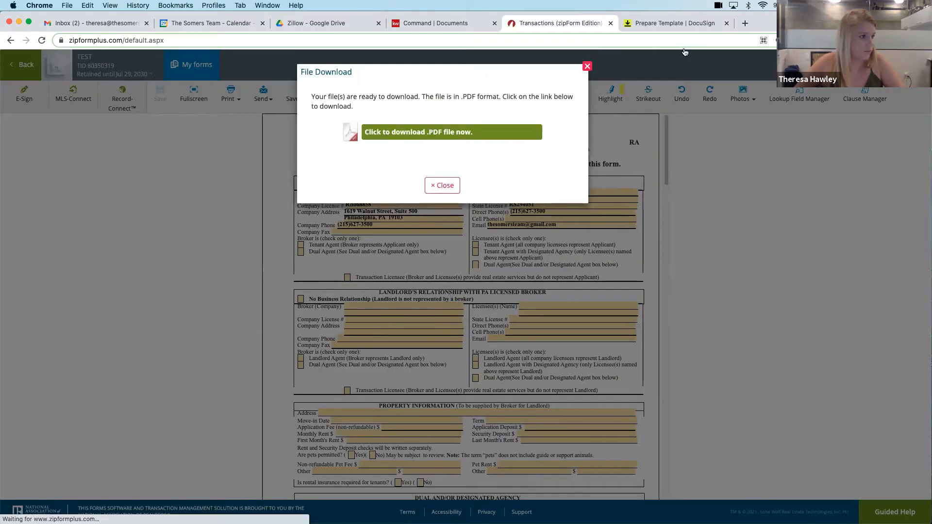
Switch to DocuSign, name the new template Example - Tenant Application, and add the downloaded rental application PDF to its documents
left_click(679, 24)
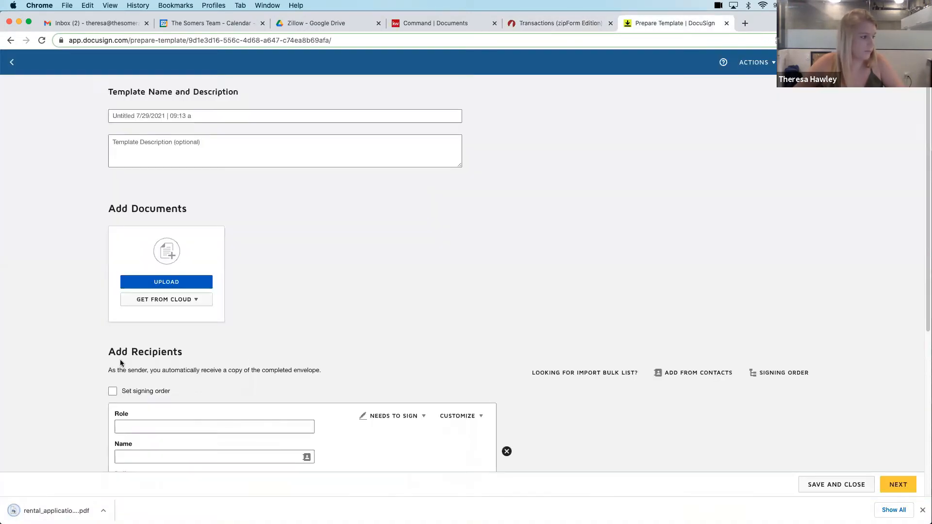
left_click(127, 112)
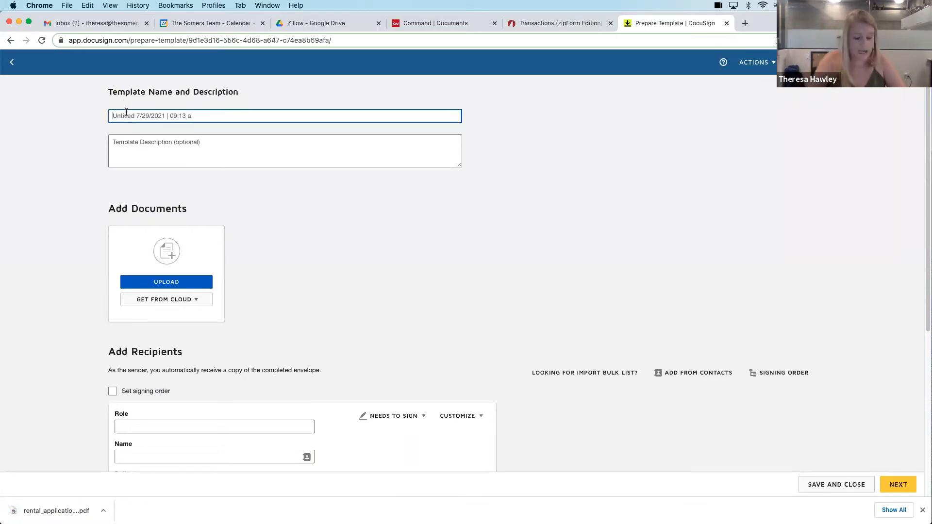
type("Ezxa")
key("BackSpace")
type("xample - Tenant Applicaiton")
key("BackSpace")
key("BackSpace")
key("BackSpace")
type("nant Applicaiton")
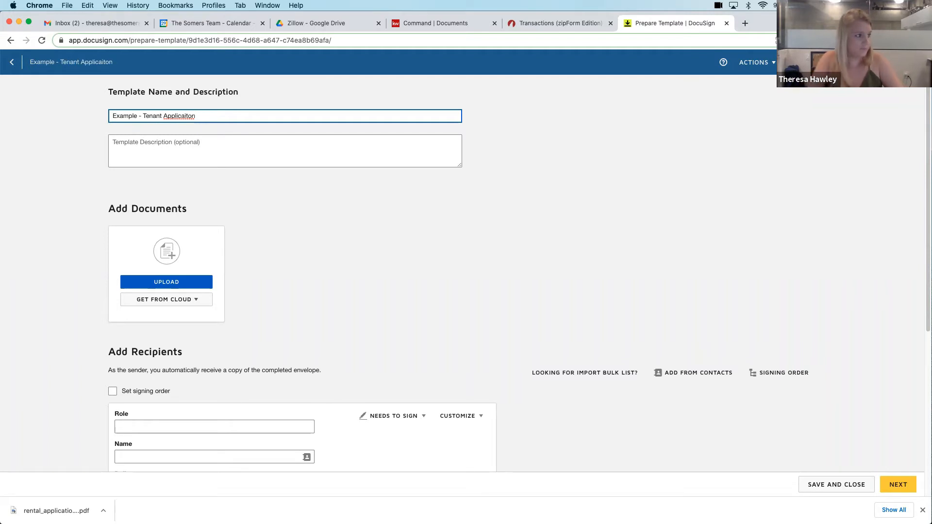
key("BackSpace")
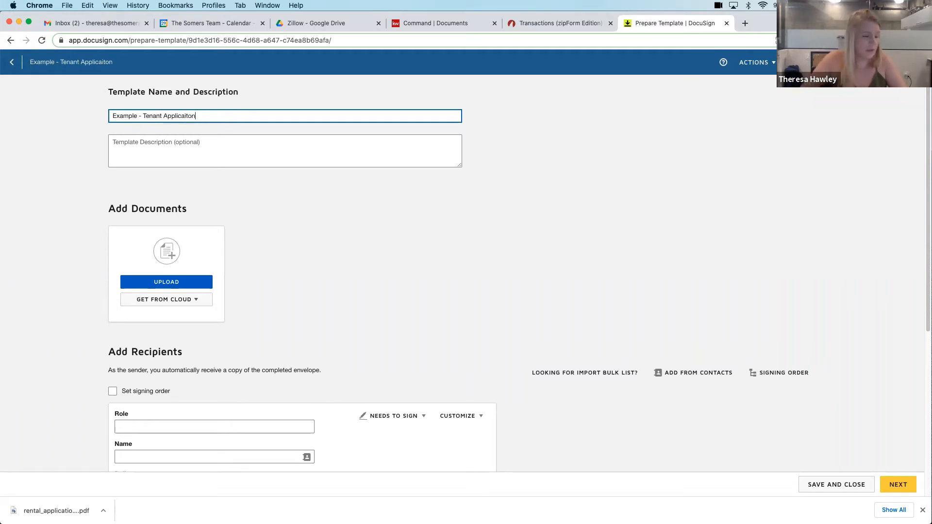
right_click(182, 115)
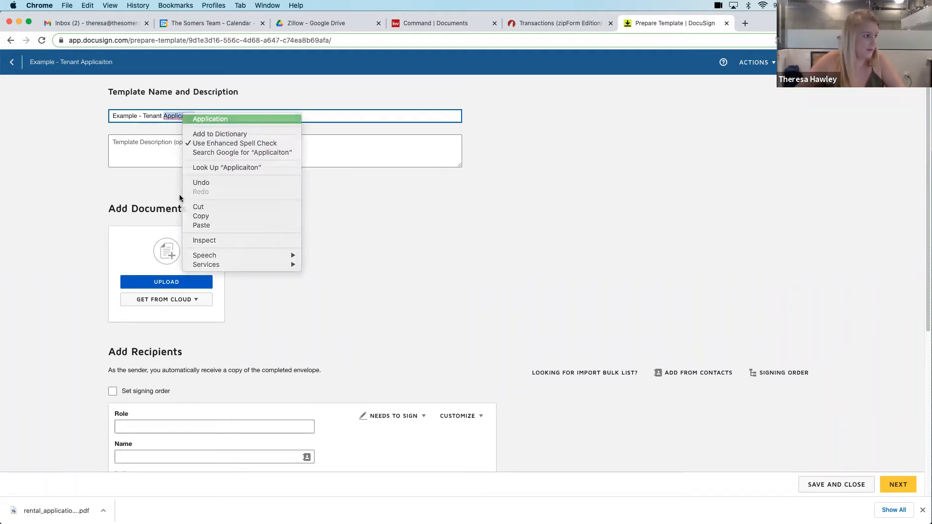
left_click(194, 118)
left_click_drag(56, 511, 164, 277)
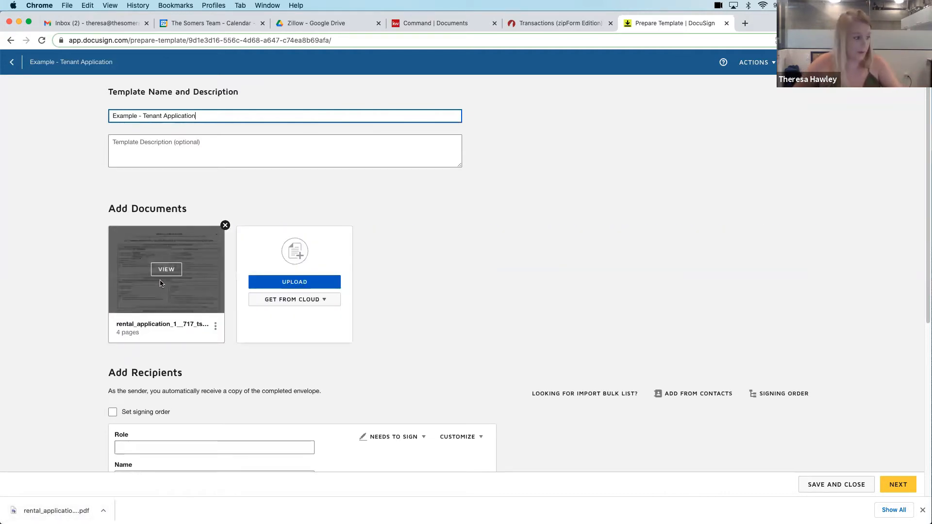
Give the first recipient the role Tenant and enable a signing order for the template
scroll(98, 284, "down", 5)
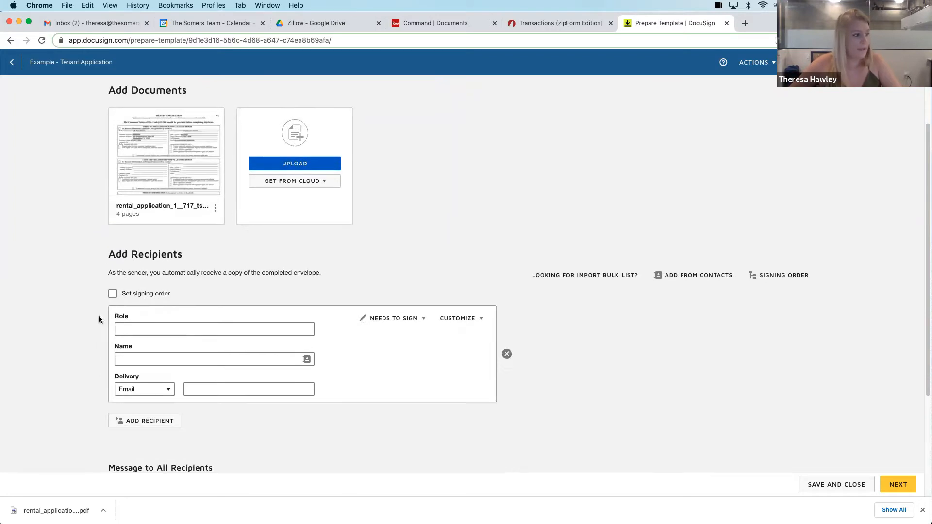
scroll(165, 312, "down", 1)
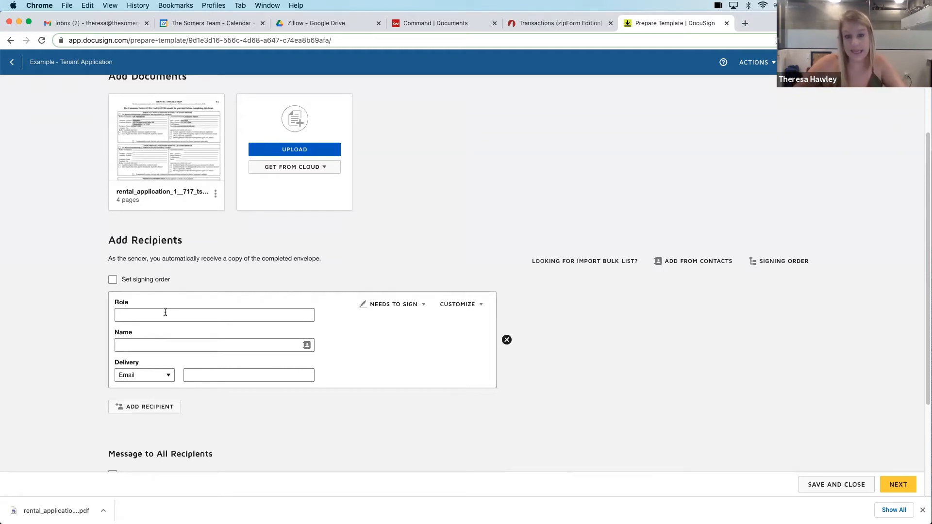
left_click(154, 316)
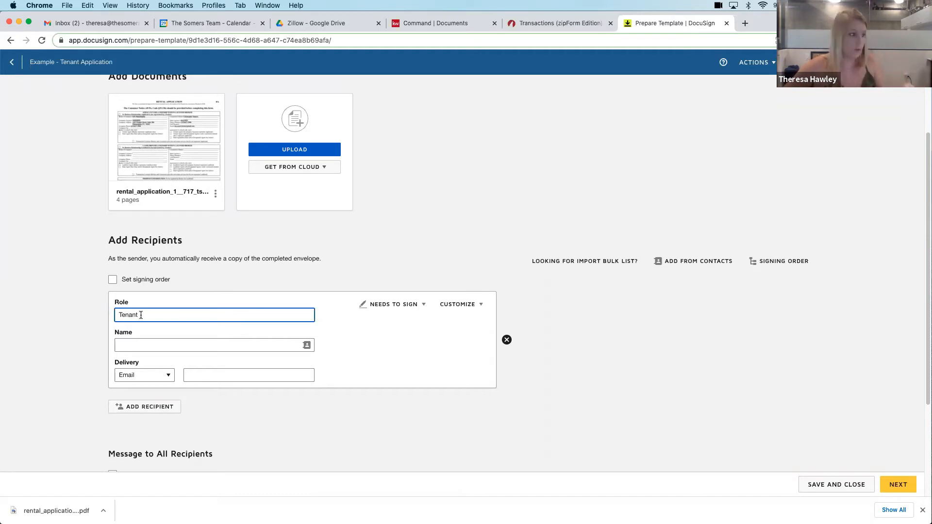
left_click(89, 319)
scroll(89, 319, "down", 1)
scroll(97, 296, "down", 1)
left_click(113, 268)
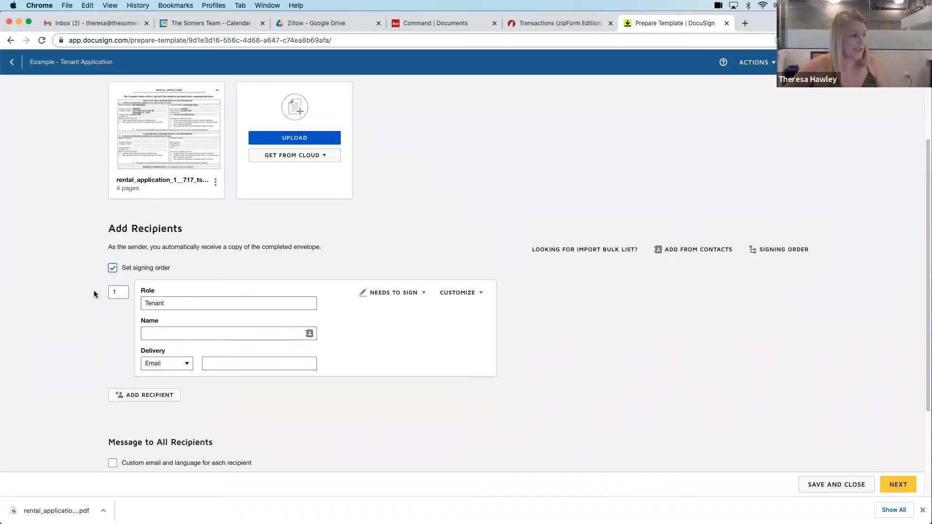
Add a second recipient with the role Landlord who receives a copy
scroll(117, 315, "down", 3)
left_click(119, 331)
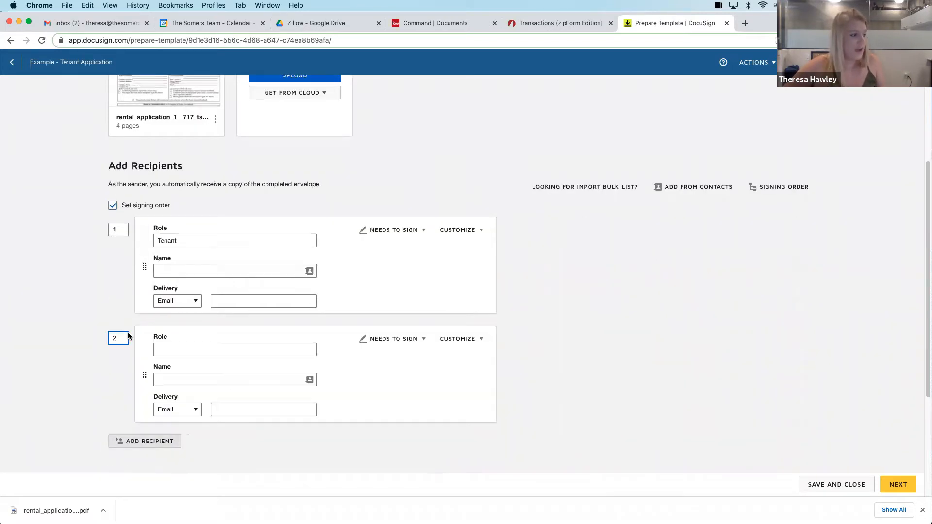
left_click(376, 338)
left_click(392, 385)
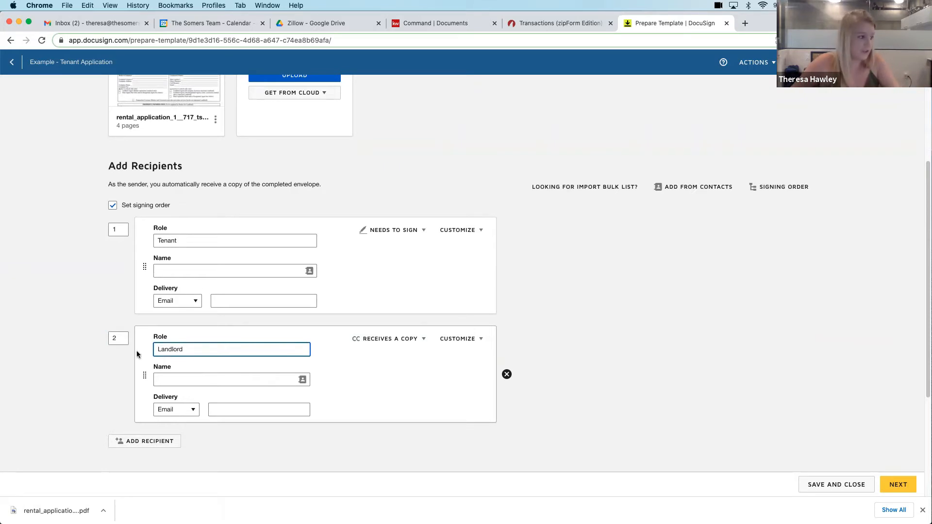
left_click(106, 363)
Change the email subject for all recipients to "Please DocuSign: Tenant Application"
scroll(105, 363, "down", 3)
scroll(106, 363, "down", 1)
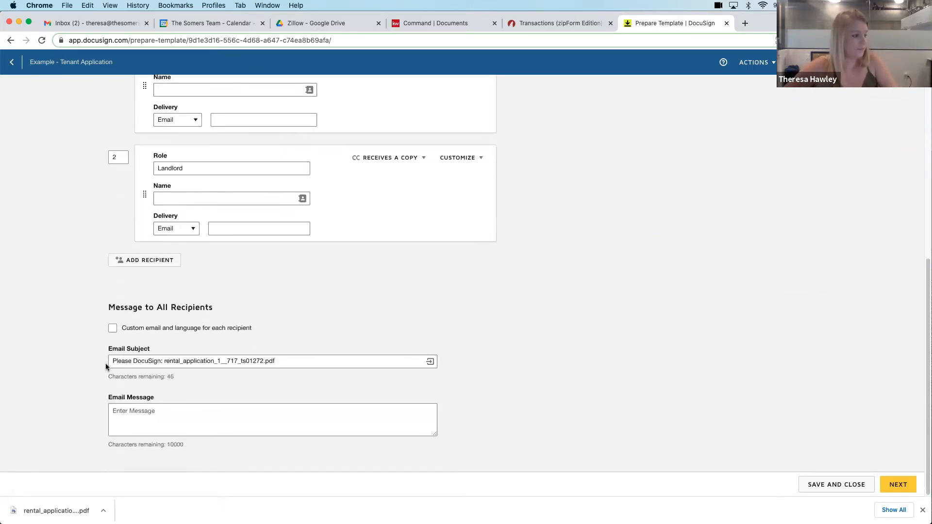
left_click_drag(164, 360, 278, 377)
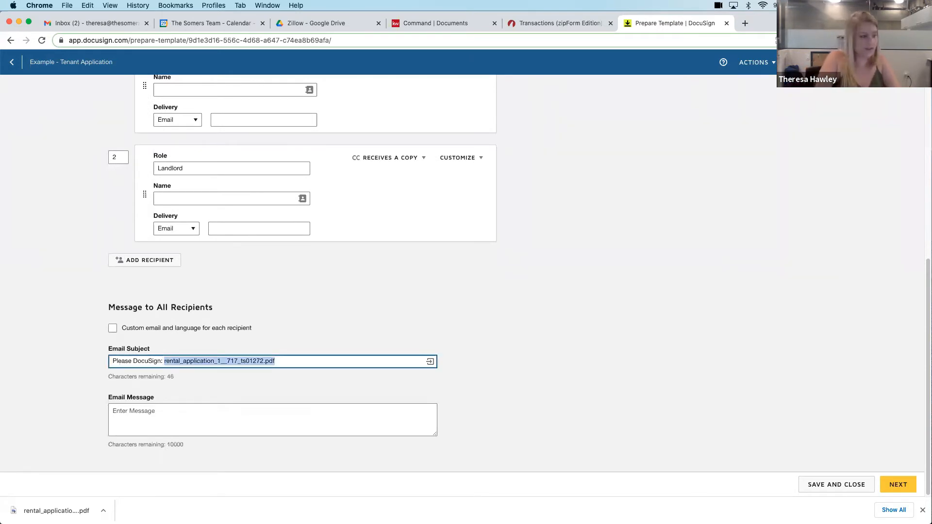
type("Tenant Applicatio")
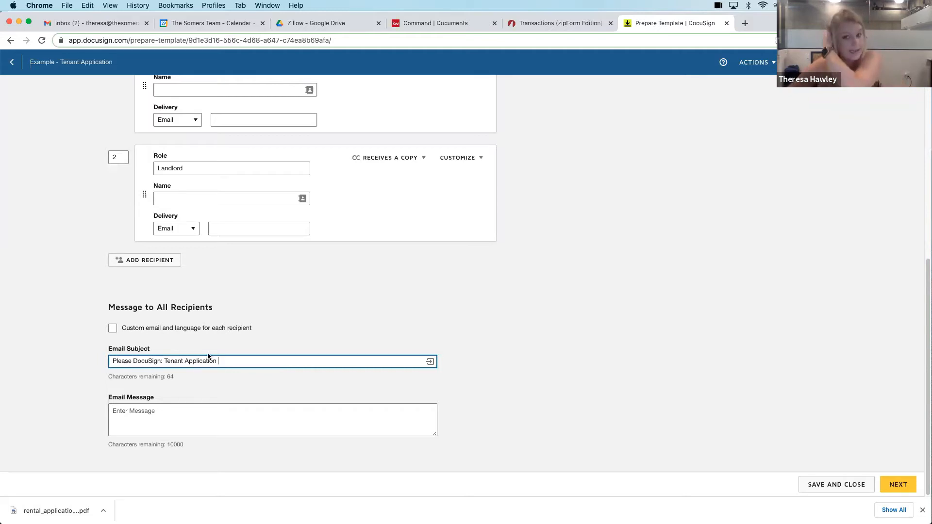
Proceed to placing fields in the template and add a tenant Initial field at Applicant's Initials on page 1
scroll(556, 289, "up", 10)
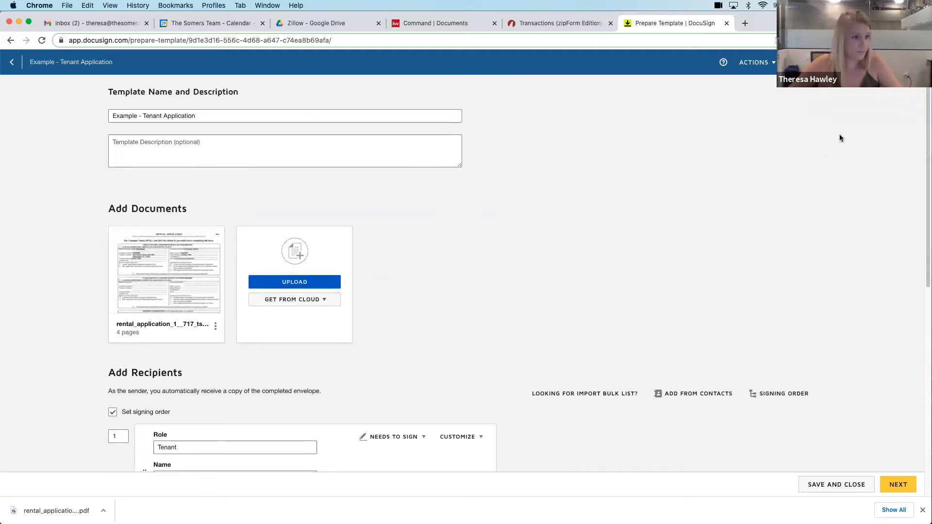
left_click(898, 484)
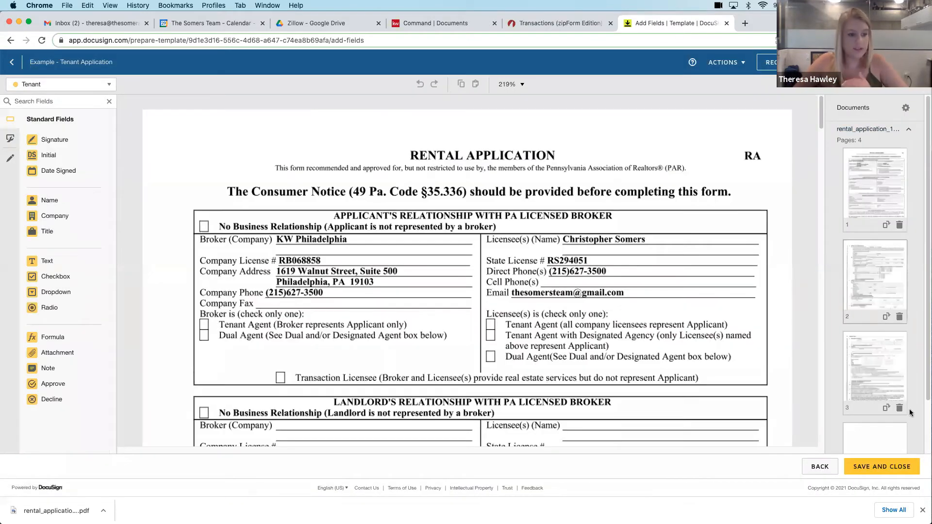
left_click(923, 510)
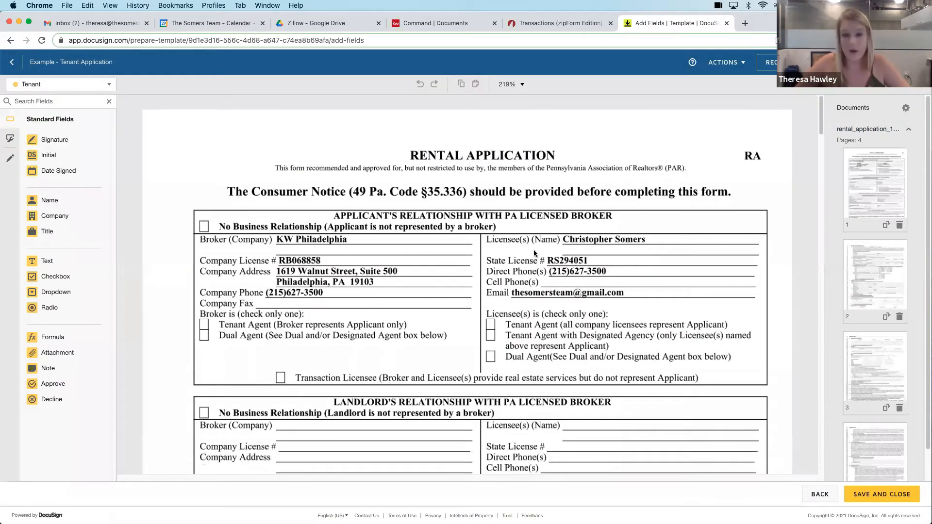
scroll(521, 235, "down", 5)
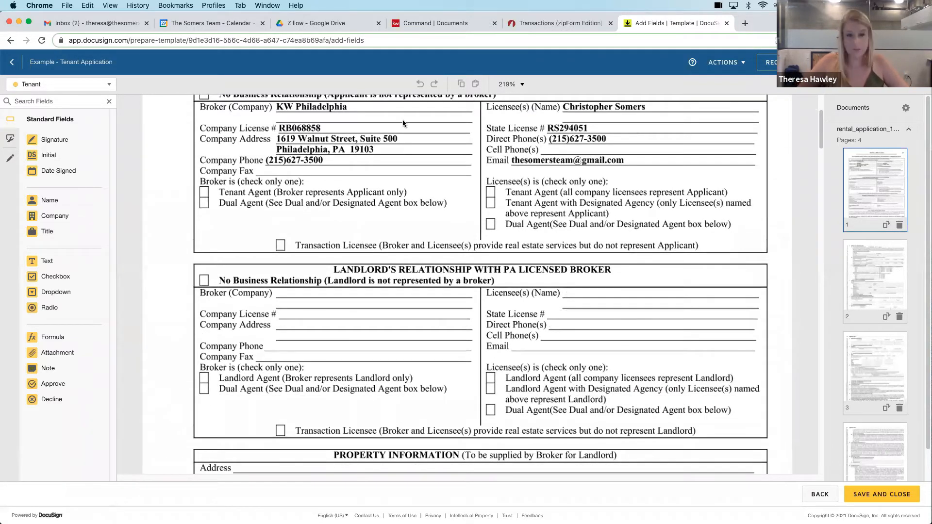
scroll(403, 123, "down", 6)
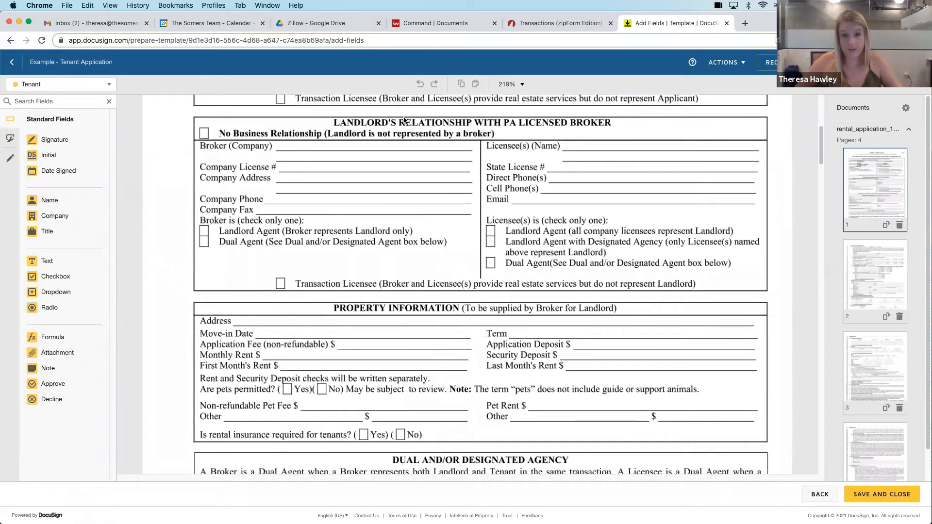
scroll(404, 120, "down", 6)
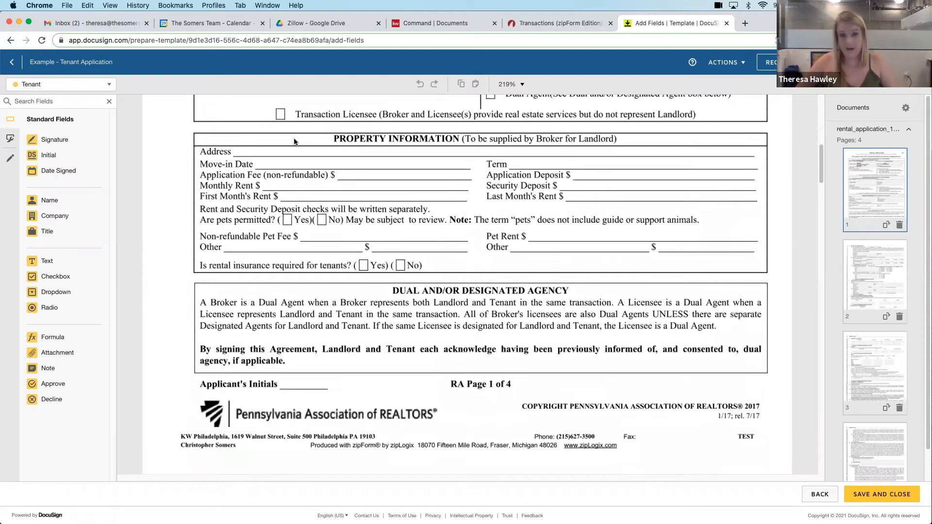
scroll(294, 141, "down", 1)
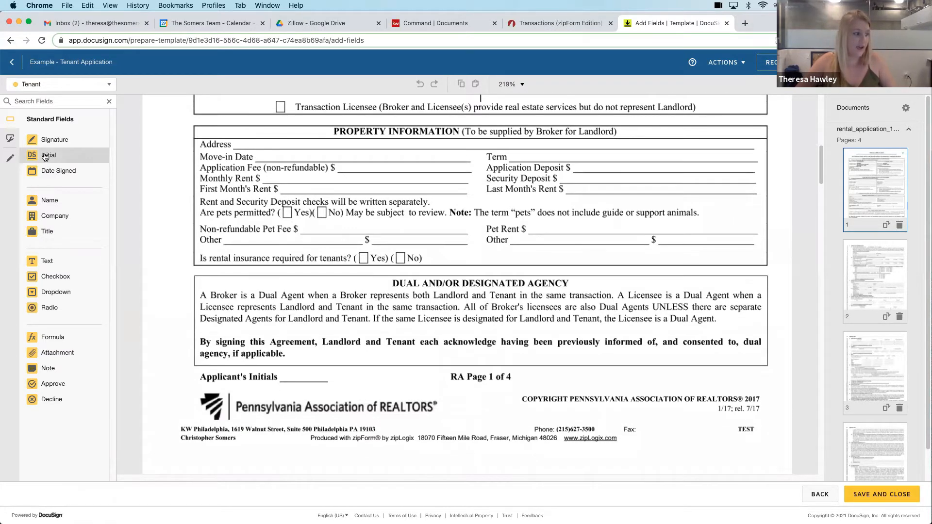
left_click_drag(47, 155, 301, 350)
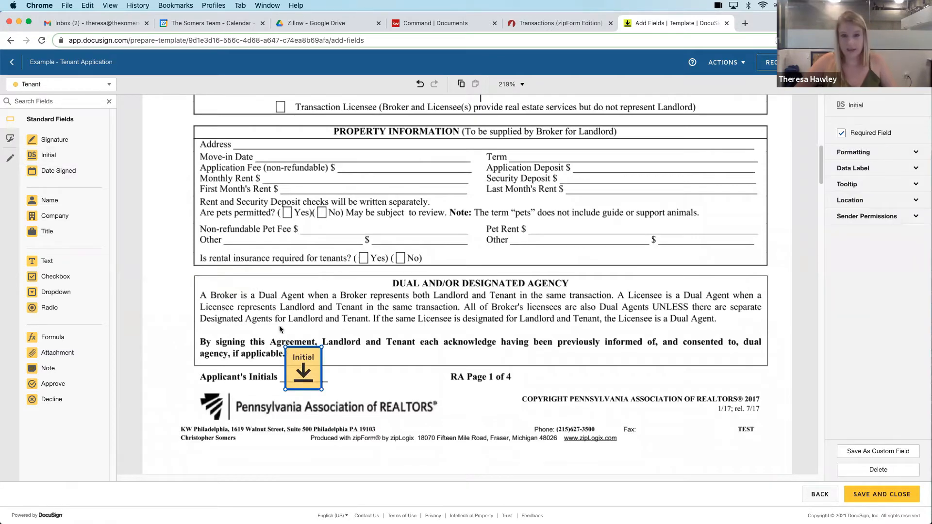
Place tenant checkbox fields over the Applicant and Co-signer boxes on line 2 of Applicant Information
scroll(280, 295, "down", 1)
scroll(280, 295, "down", 10)
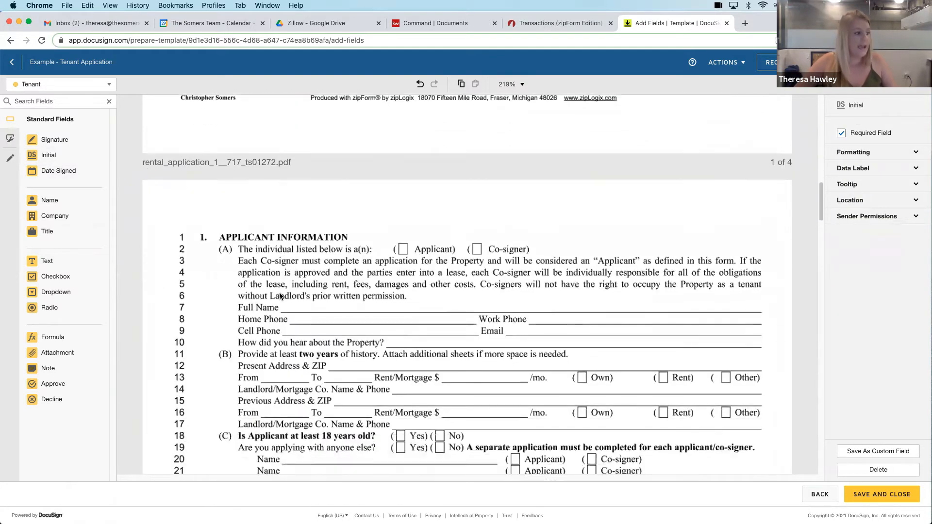
scroll(280, 295, "down", 1)
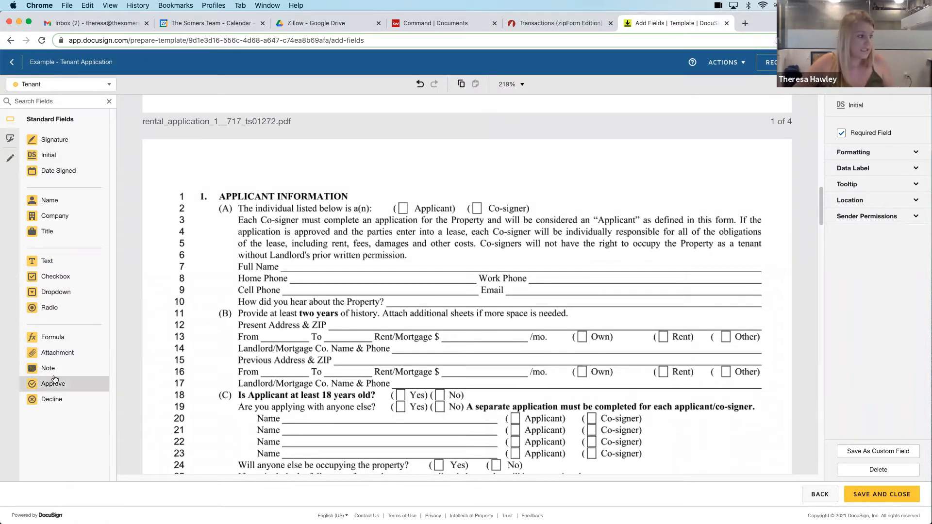
left_click(52, 276)
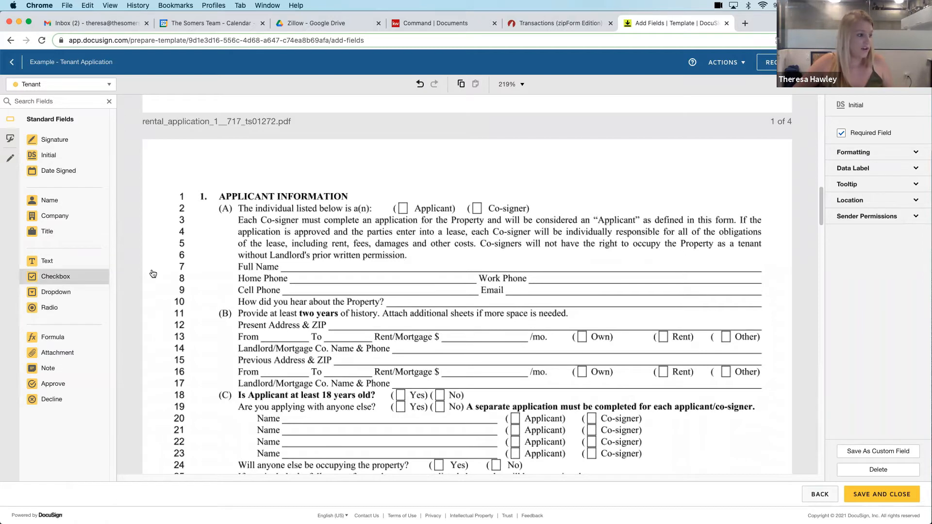
left_click(395, 204)
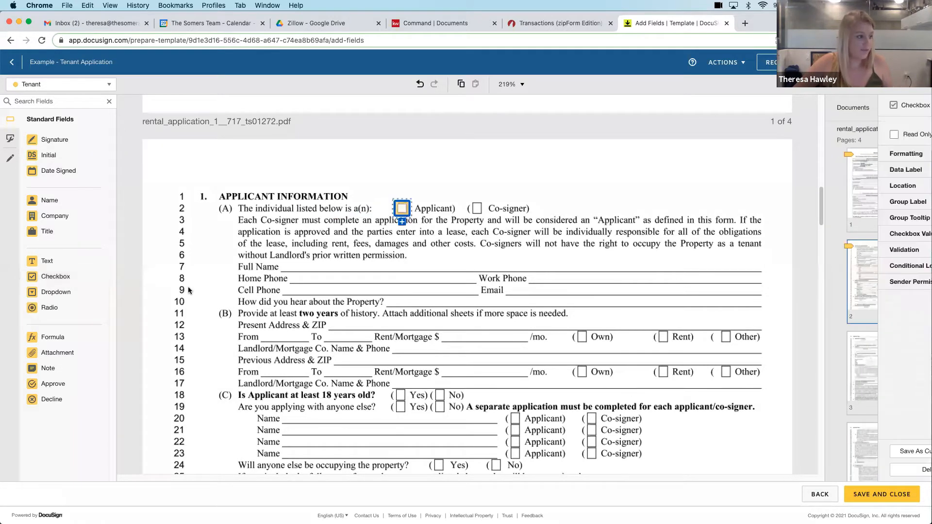
left_click(52, 275)
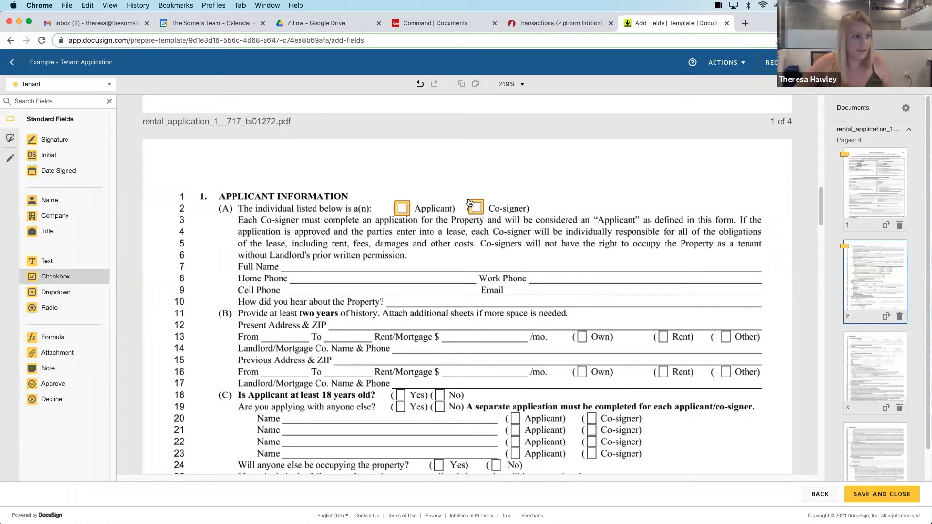
left_click(470, 203)
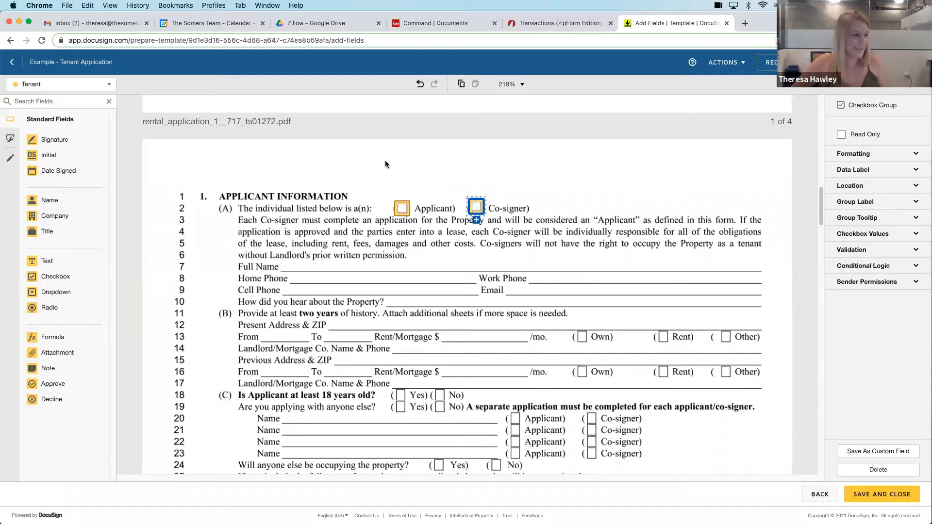
Place a Name field on the Full Name line and a Text field on the Home Phone line
left_click(49, 200)
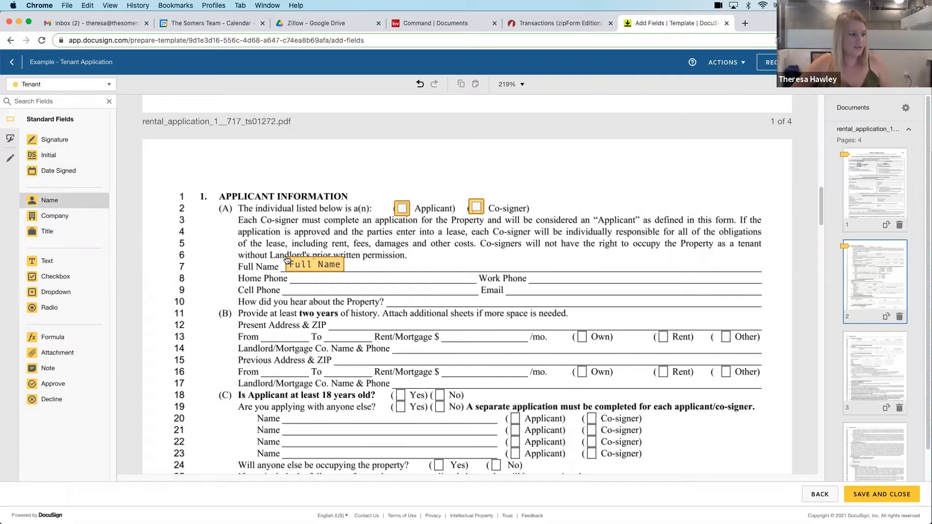
left_click(286, 262)
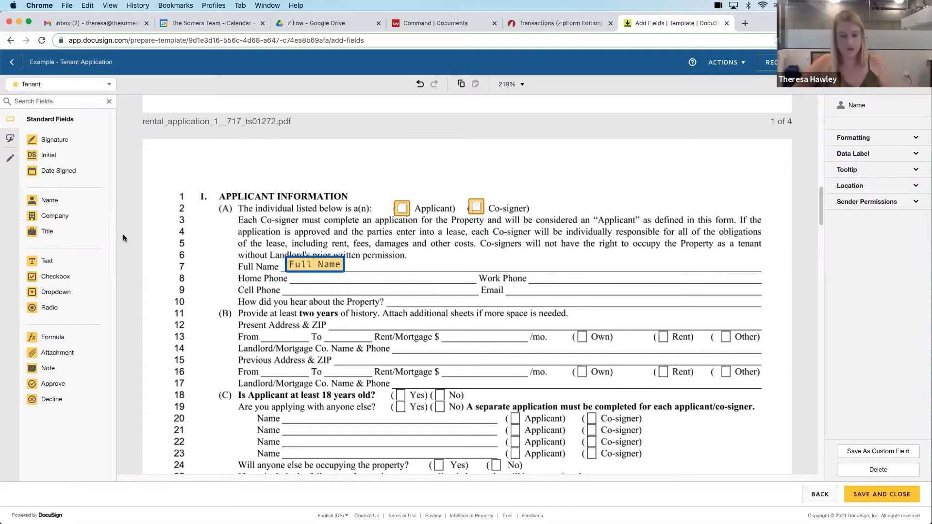
left_click(47, 261)
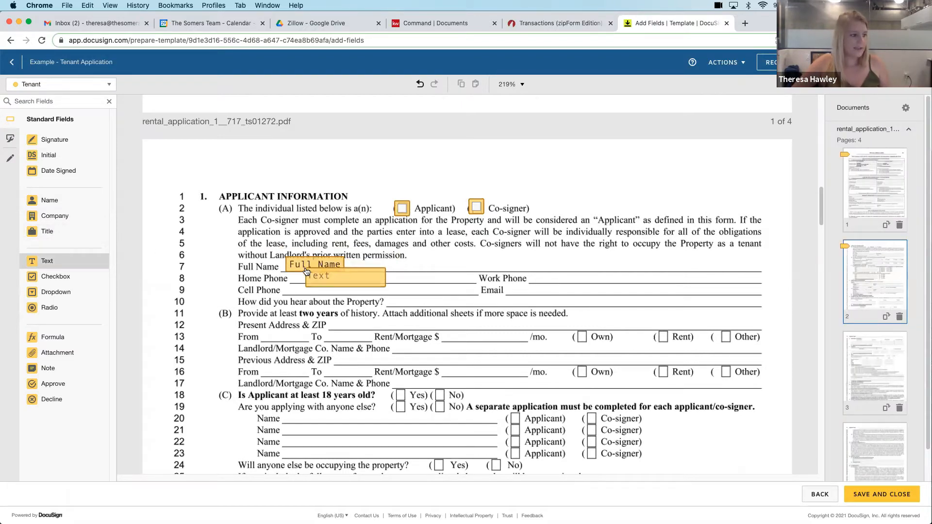
left_click(311, 274)
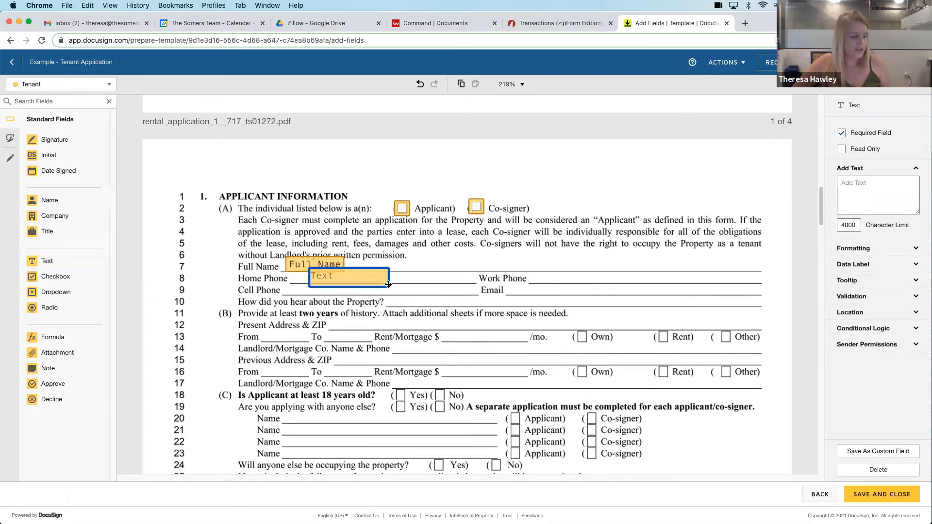
Add a Text field on the Name line in row 20 and resize it to fit the whole line
scroll(357, 255, "down", 2)
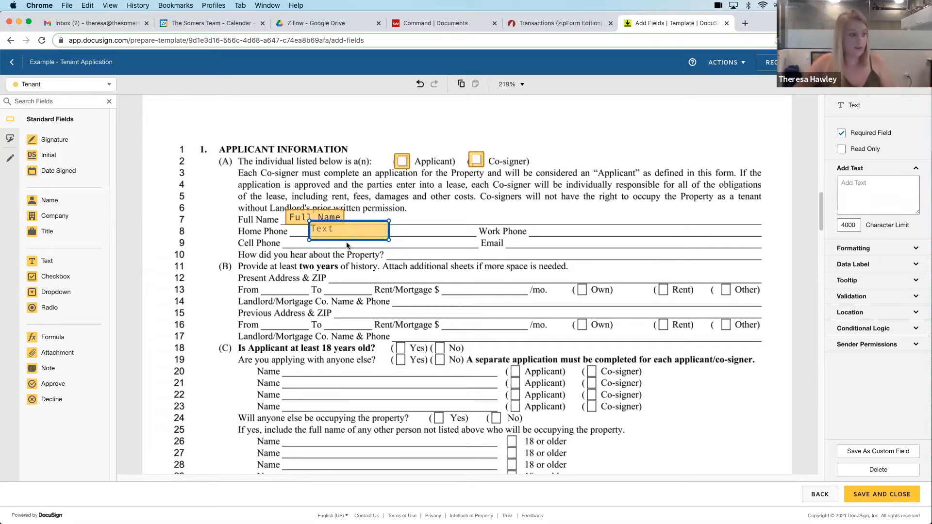
scroll(345, 242, "down", 1)
scroll(346, 243, "down", 1)
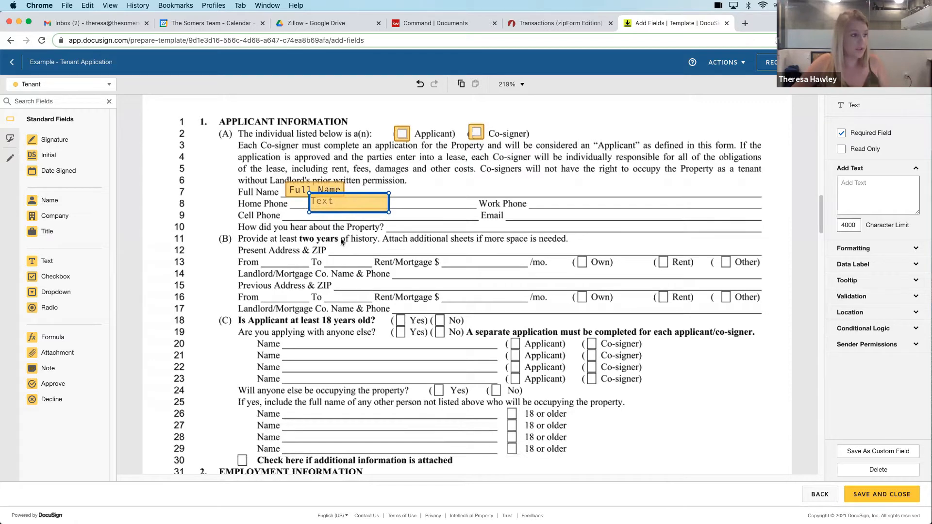
scroll(340, 237, "down", 6)
scroll(339, 238, "down", 1)
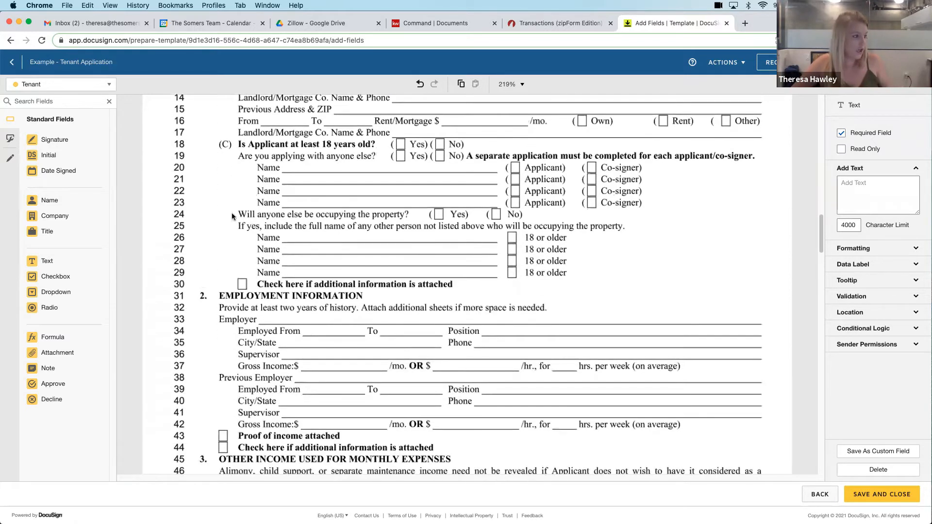
left_click(63, 260)
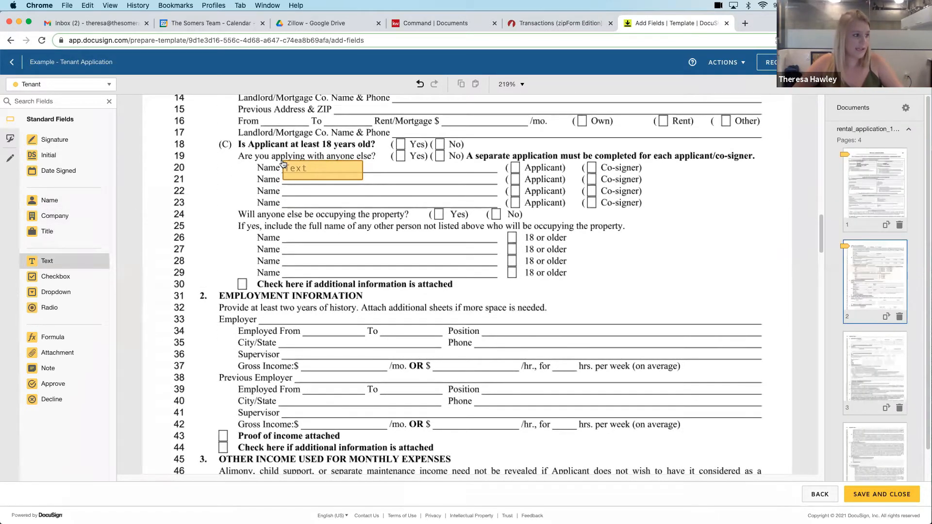
left_click(282, 161)
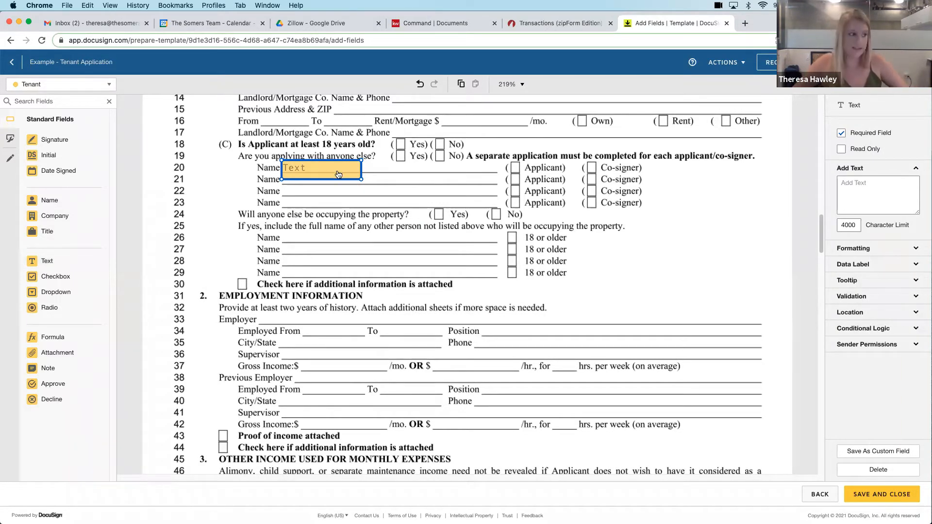
left_click_drag(360, 180, 497, 168)
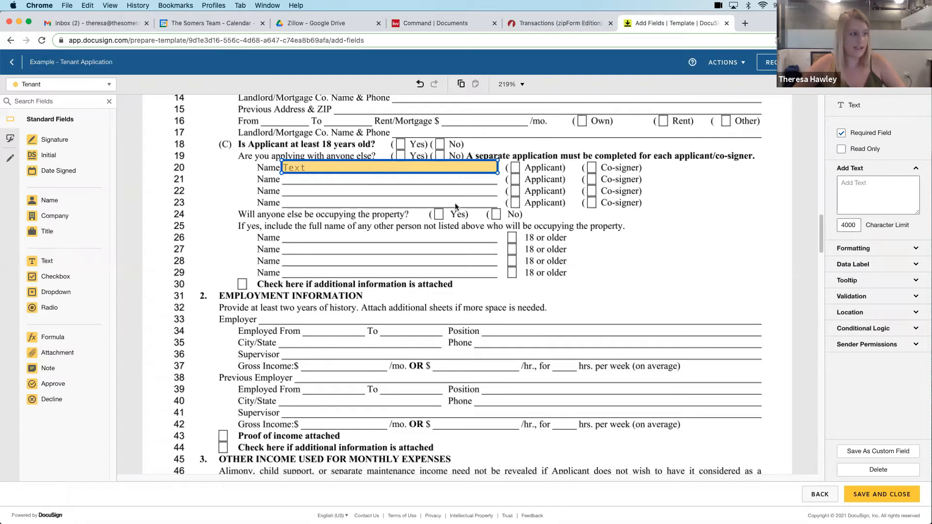
Copy the row 20 Text field onto the Name lines in rows 21, 22 and 23 and align the copies
right_click(330, 172)
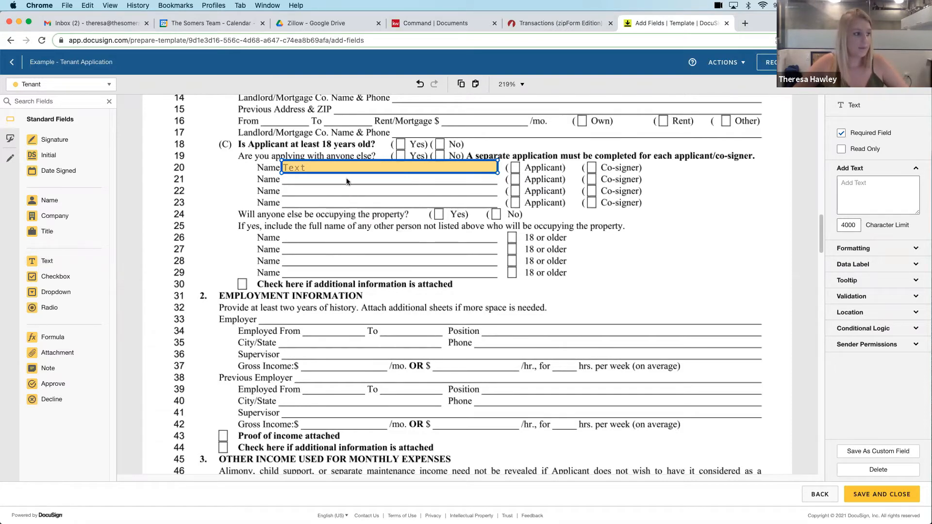
right_click(345, 178)
left_click(362, 251)
left_click_drag(351, 187, 339, 182)
right_click(338, 182)
left_click(357, 252)
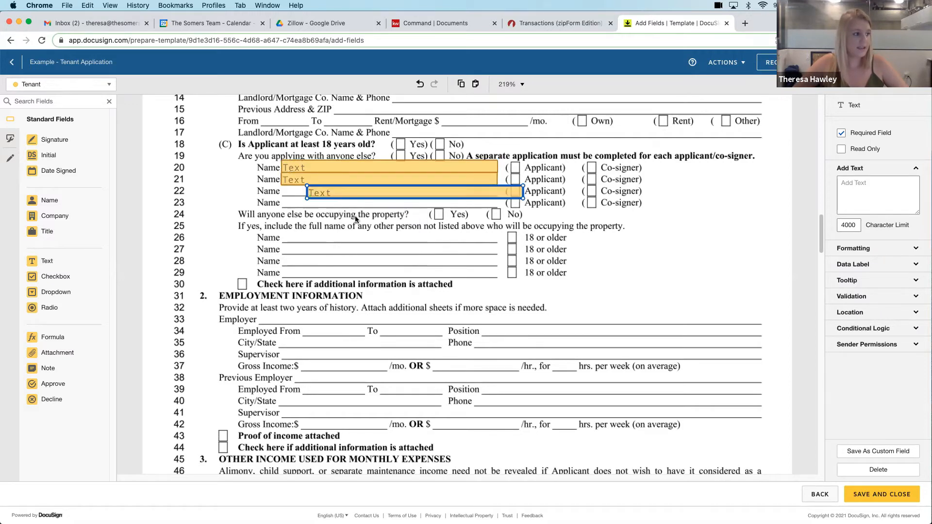
left_click_drag(344, 191, 323, 191)
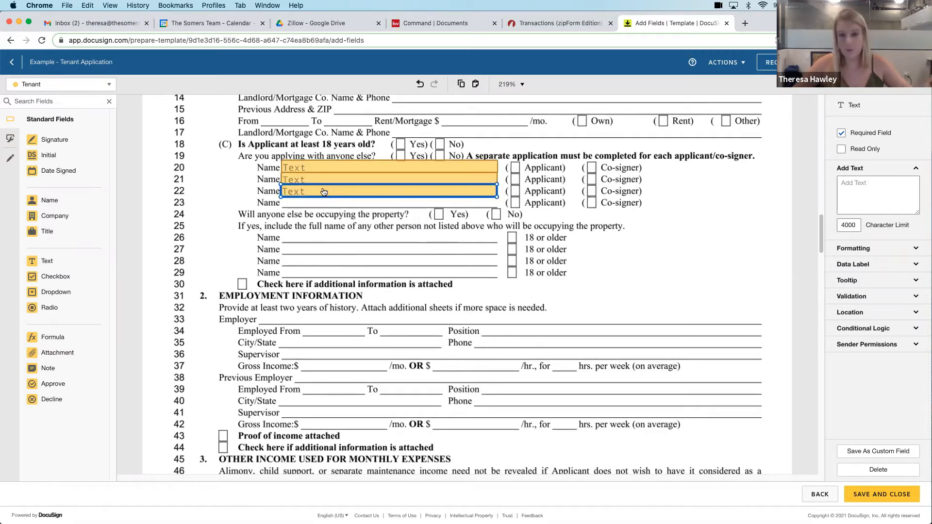
right_click(323, 191)
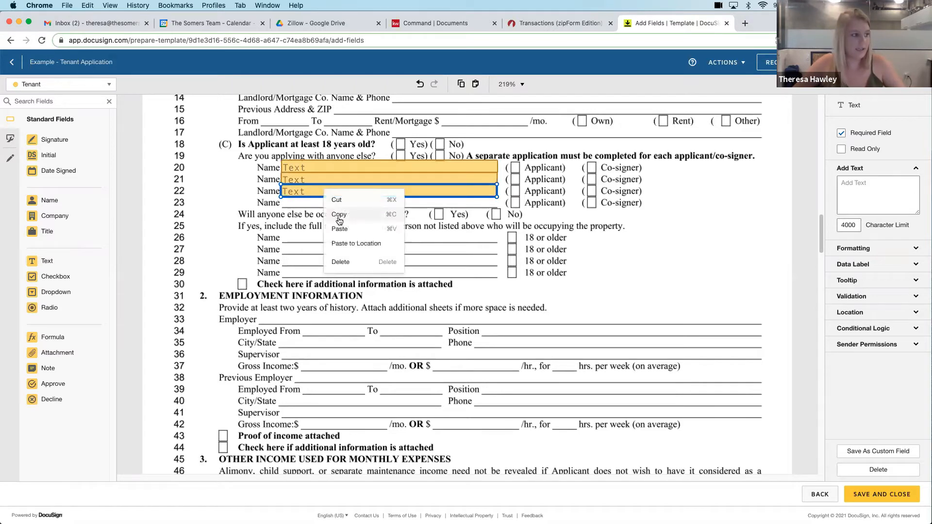
left_click(361, 226)
left_click_drag(357, 208, 323, 202)
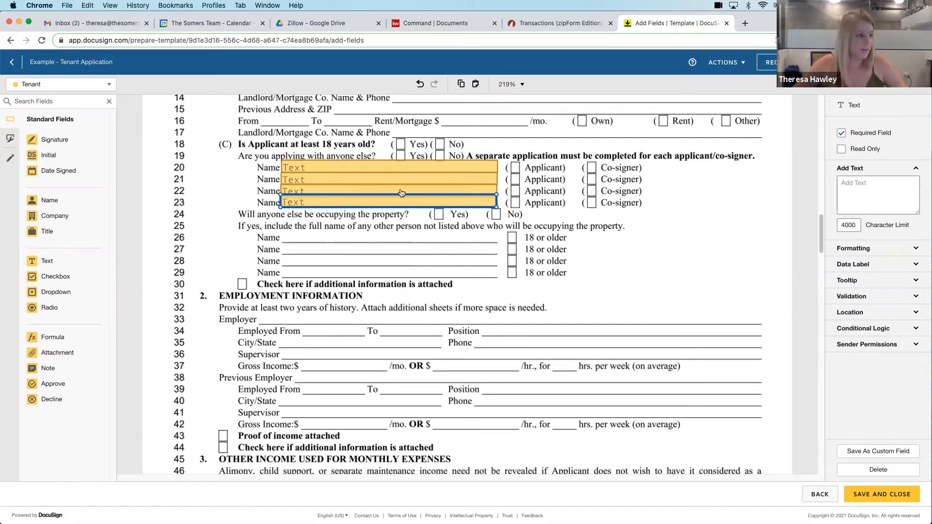
left_click(345, 228)
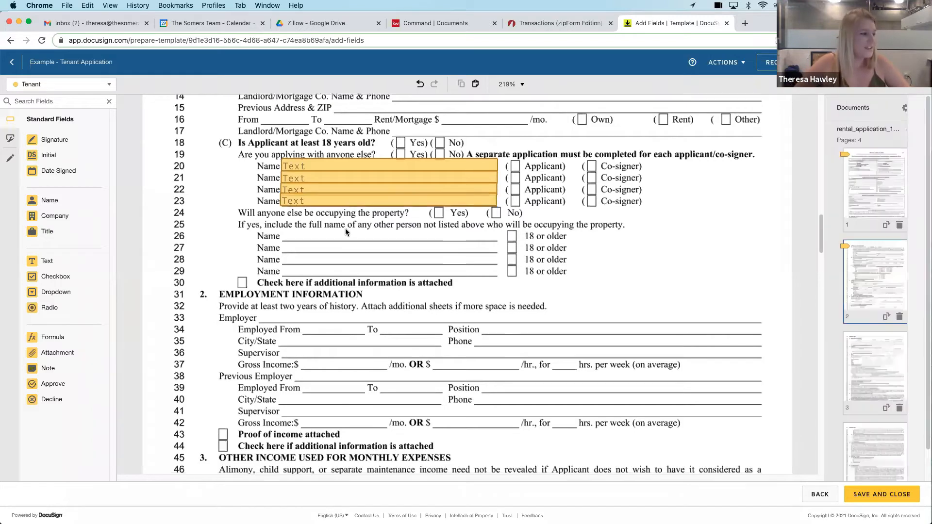
Place another tenant Initial field farther down the rental application
scroll(345, 228, "down", 3)
scroll(213, 207, "down", 10)
left_click_drag(83, 154, 293, 264)
scroll(292, 263, "down", 5)
scroll(290, 242, "up", 1)
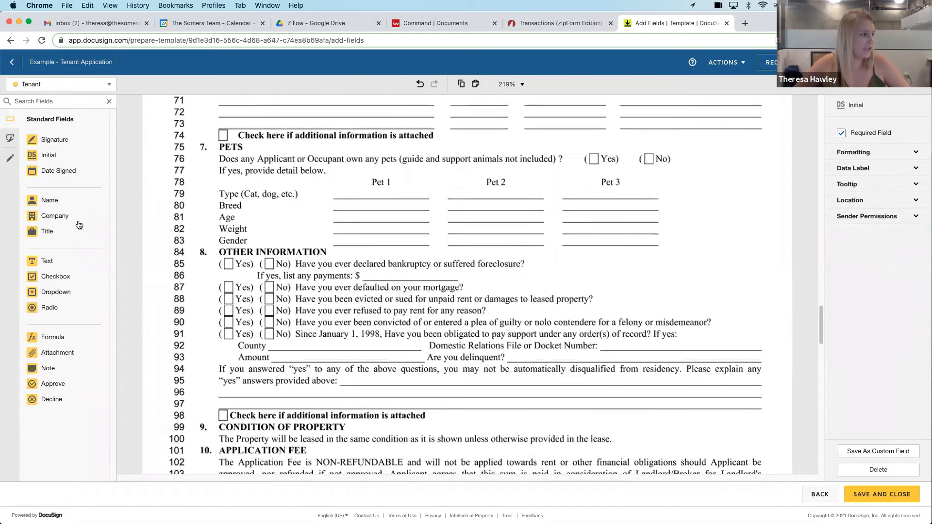
Add a Text field fitted to the Pet 1 Type line in the Pets section and paste three copies below it
left_click_drag(47, 261, 331, 190)
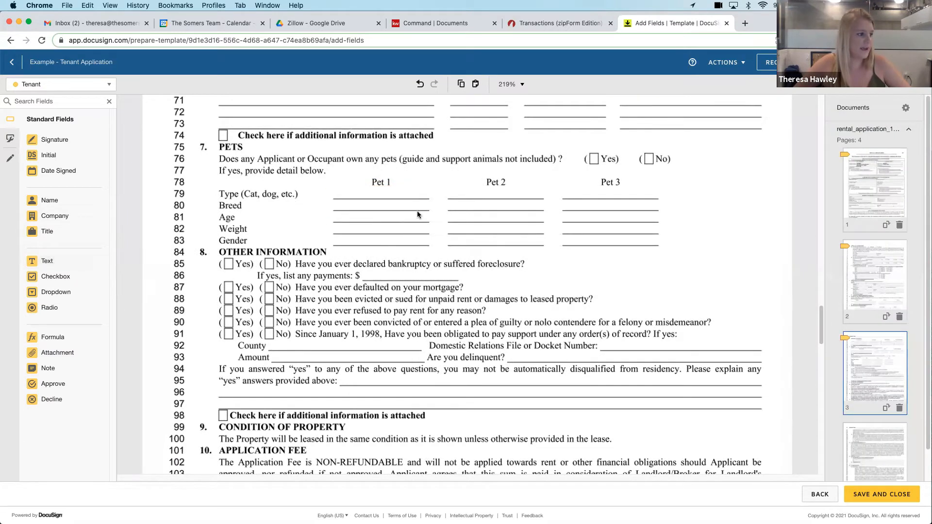
left_click_drag(409, 200, 429, 200)
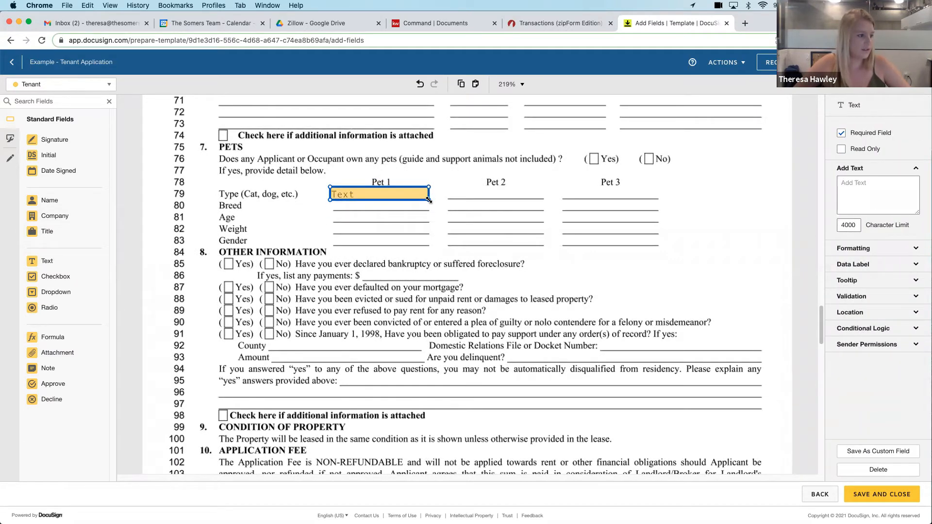
right_click(421, 196)
left_click(430, 219)
right_click(402, 207)
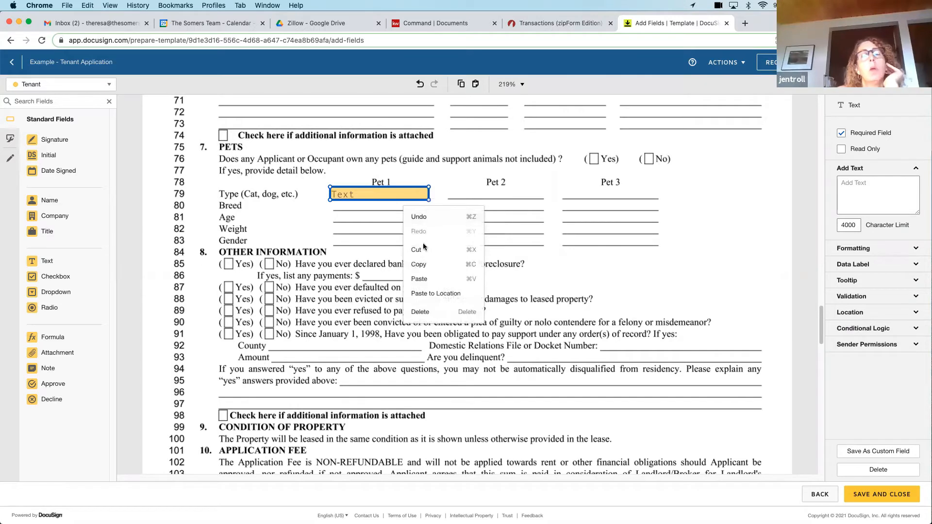
left_click(427, 276)
key("super+v")
key("super+v")
key("super+v")
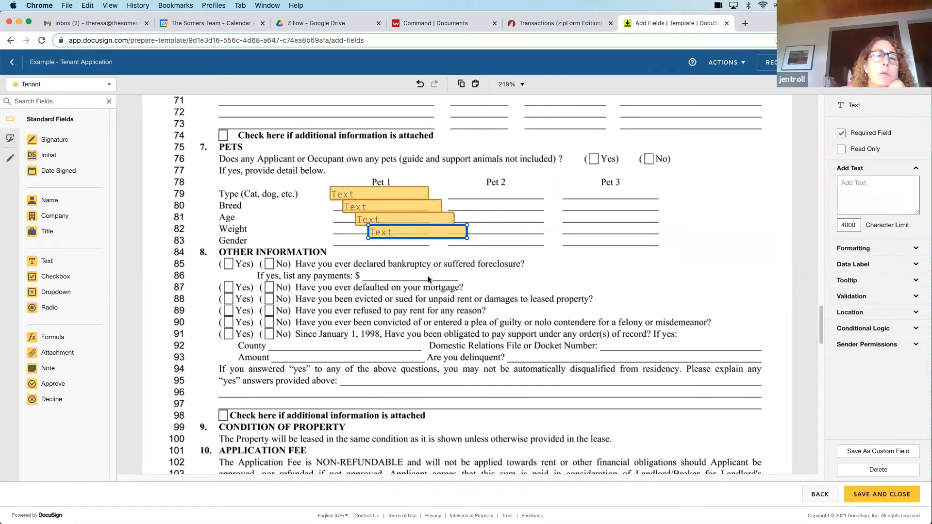
Align the copied Text fields on the Pet 1 Breed, Age, Weight and Gender lines
left_click_drag(392, 205, 334, 237)
left_click(382, 240)
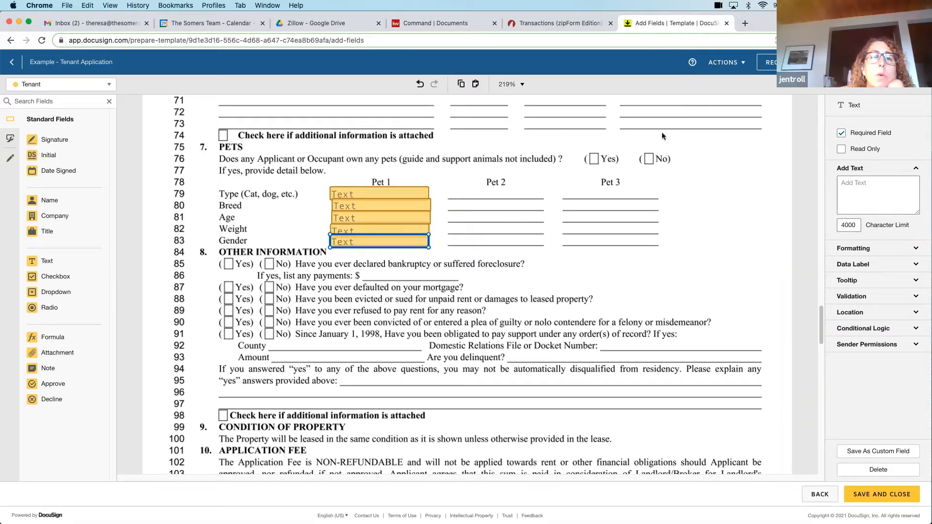
Make the Pet 1 Type, Breed, Age, Weight and Gender Text fields optional instead of required
left_click(841, 133)
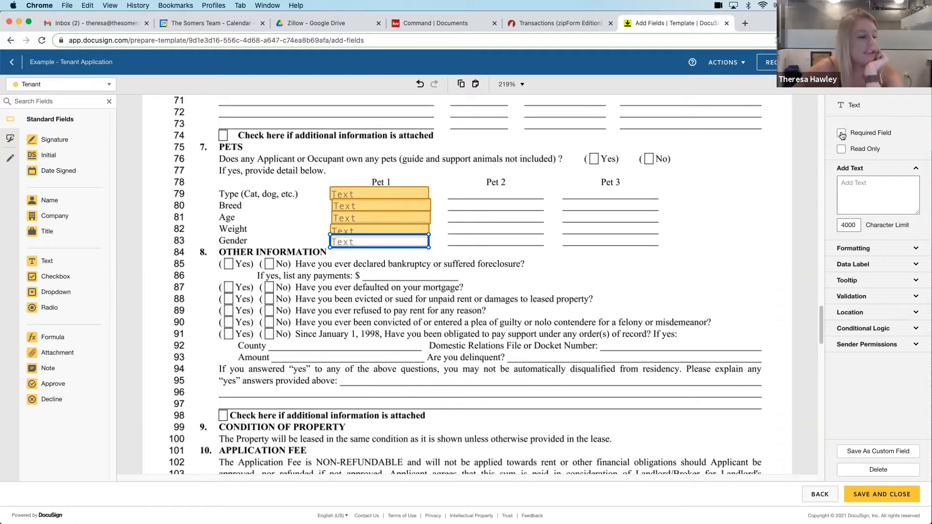
left_click(423, 231)
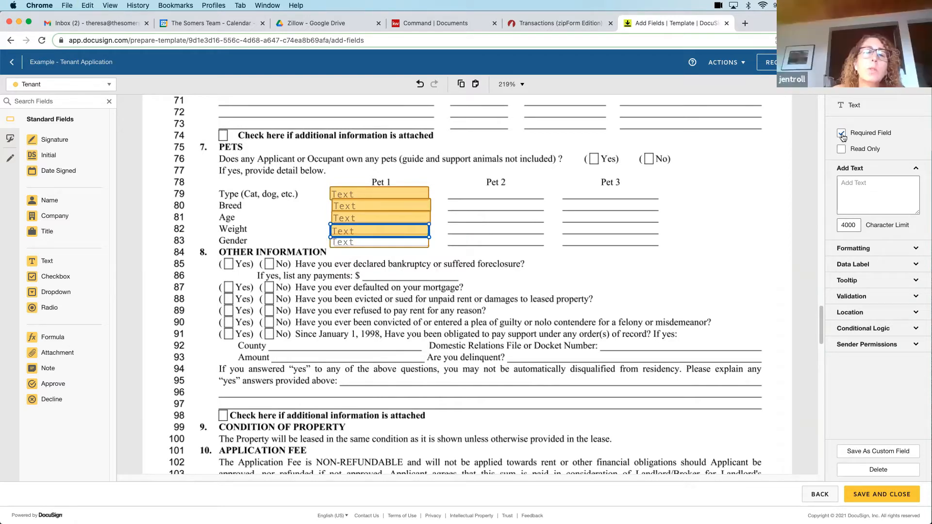
left_click(841, 133)
left_click(410, 218)
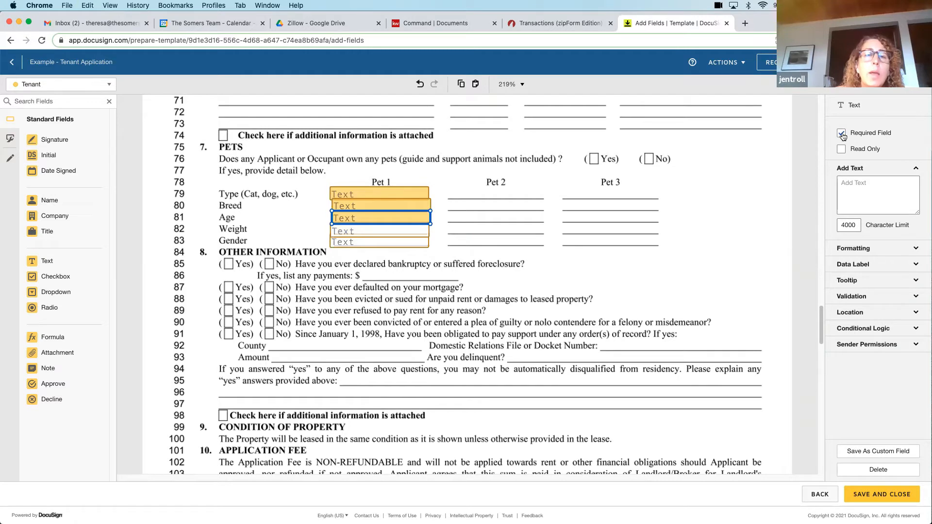
left_click(842, 135)
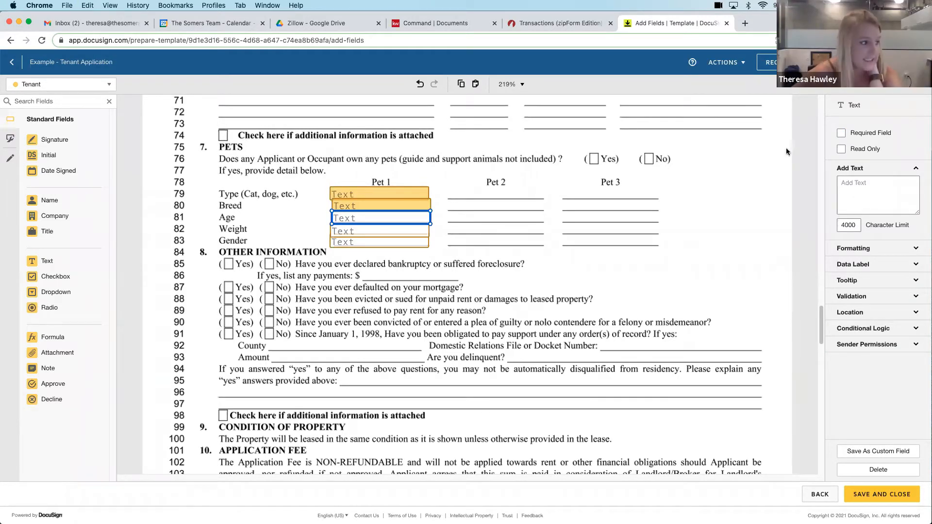
left_click_drag(359, 217, 358, 216)
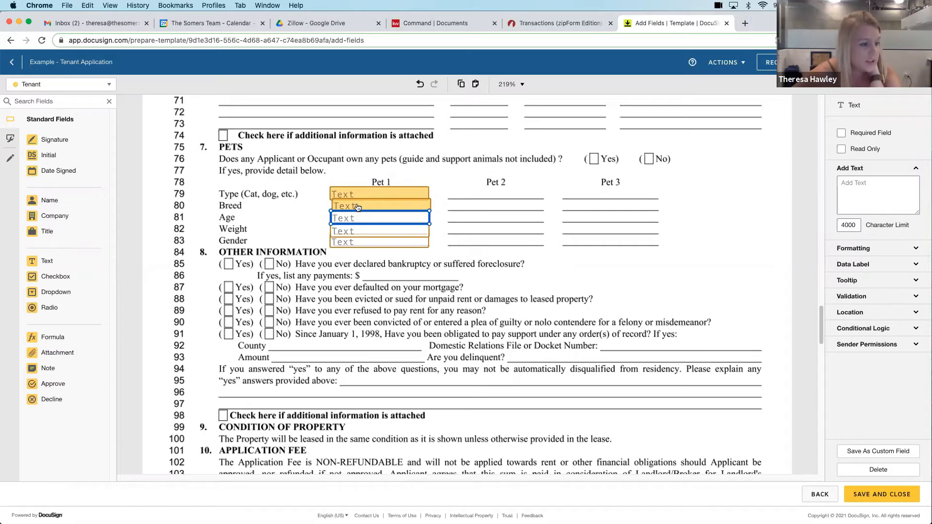
left_click(357, 207)
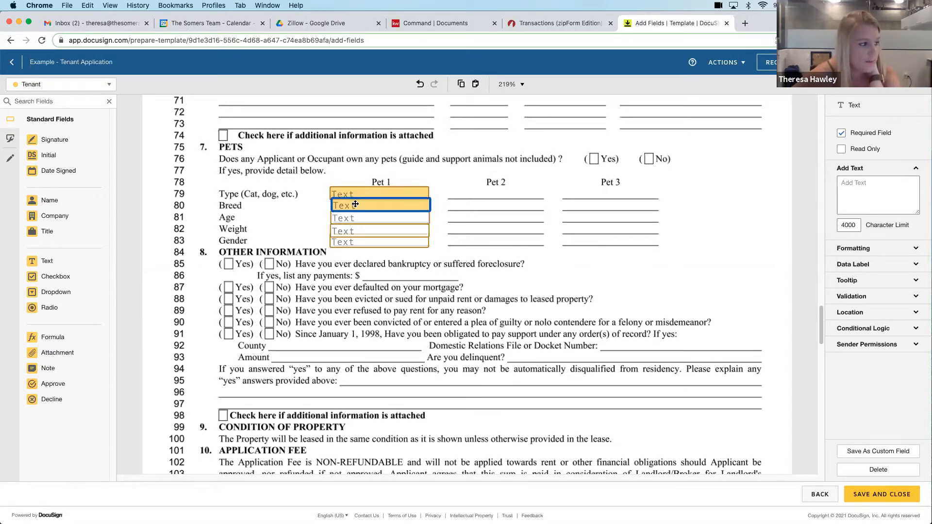
left_click(854, 136)
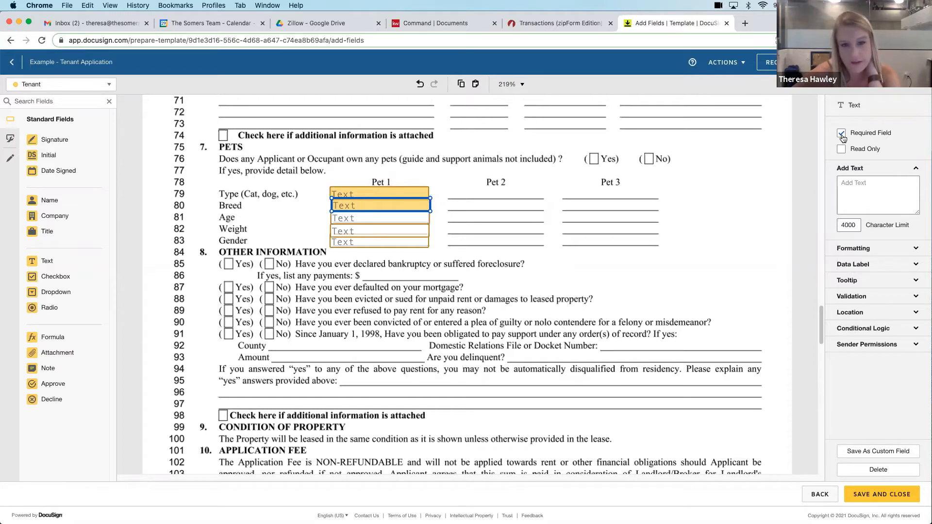
left_click(841, 134)
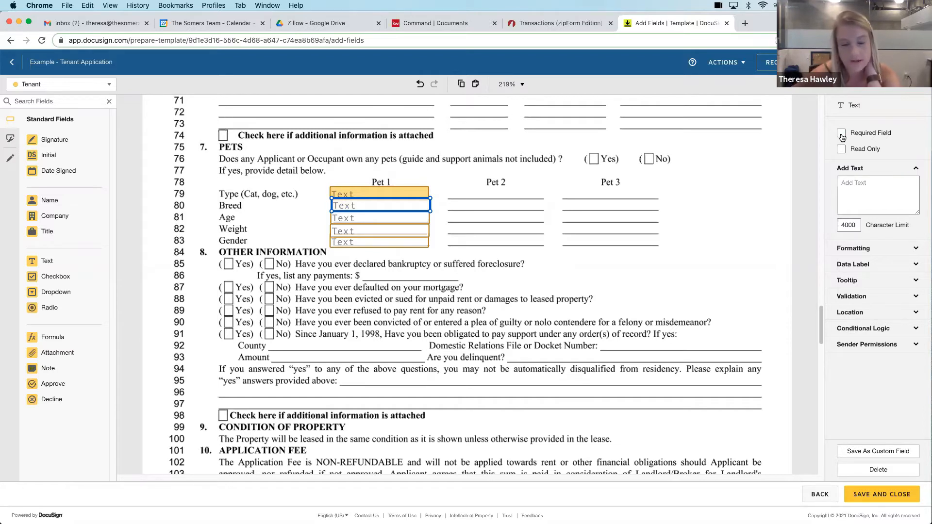
left_click(450, 201)
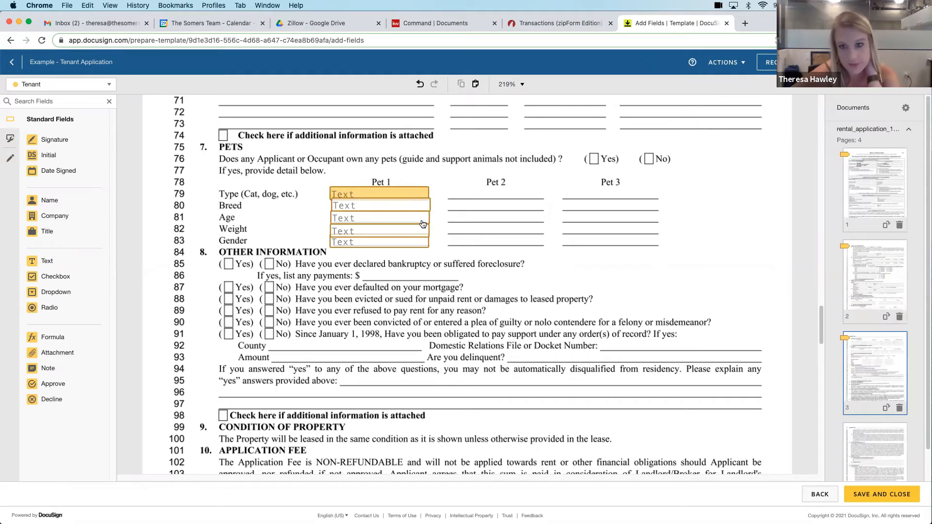
left_click(418, 194)
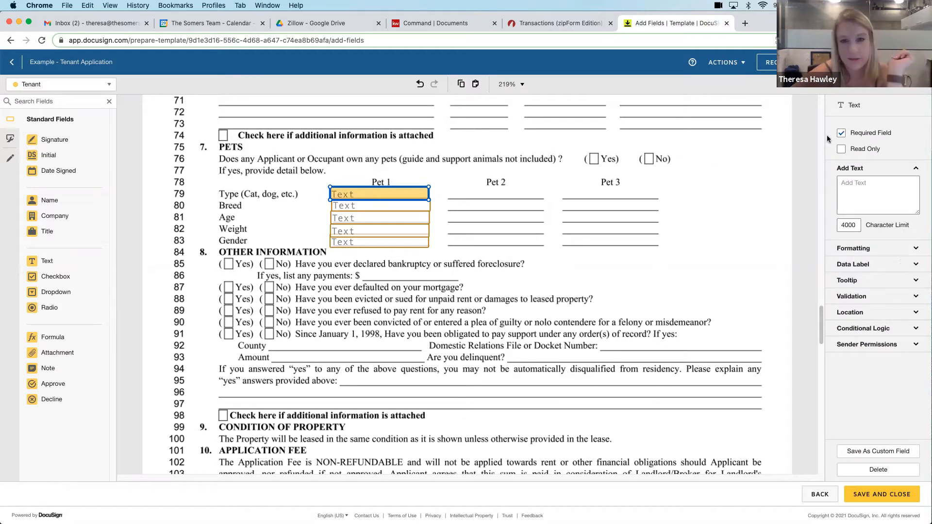
left_click(840, 134)
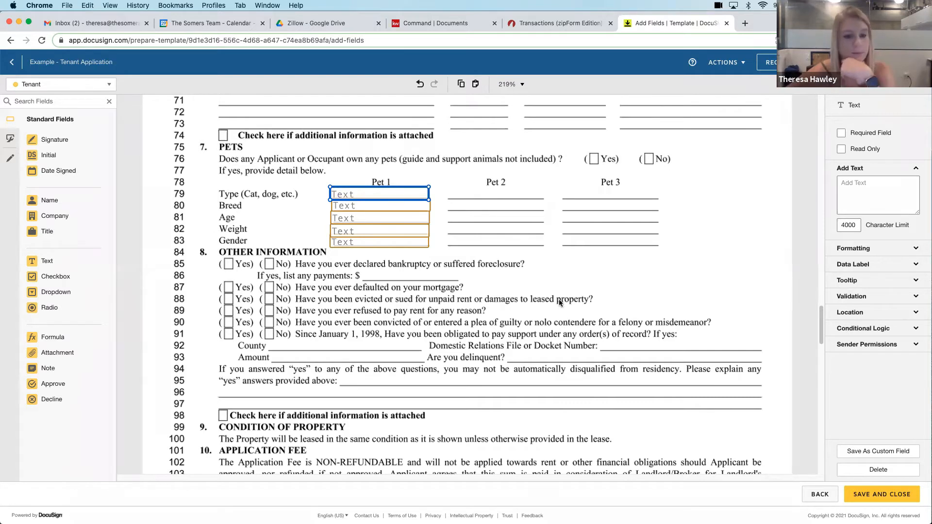
Place a tenant Initial field on the Applicant's Initials line at the end of RA Page 3 of 4
scroll(559, 301, "up", 1)
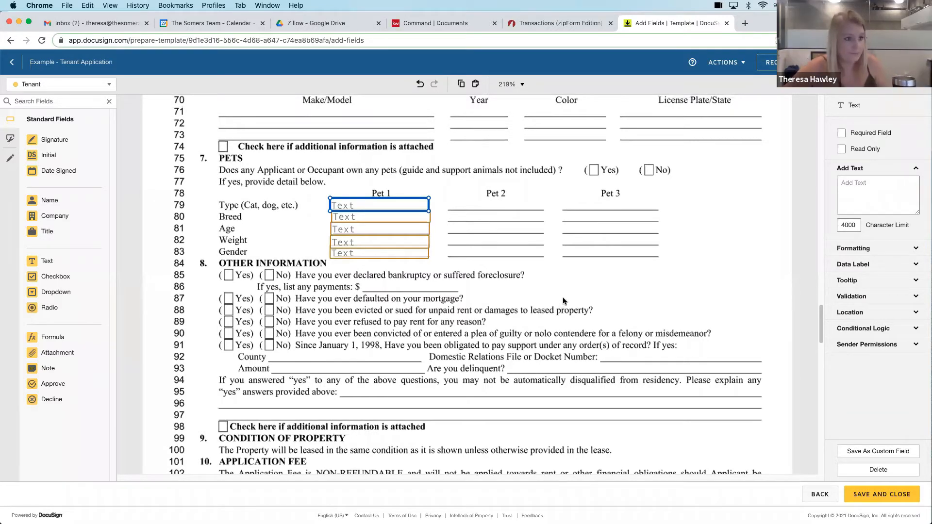
scroll(563, 297, "down", 6)
scroll(563, 297, "up", 10)
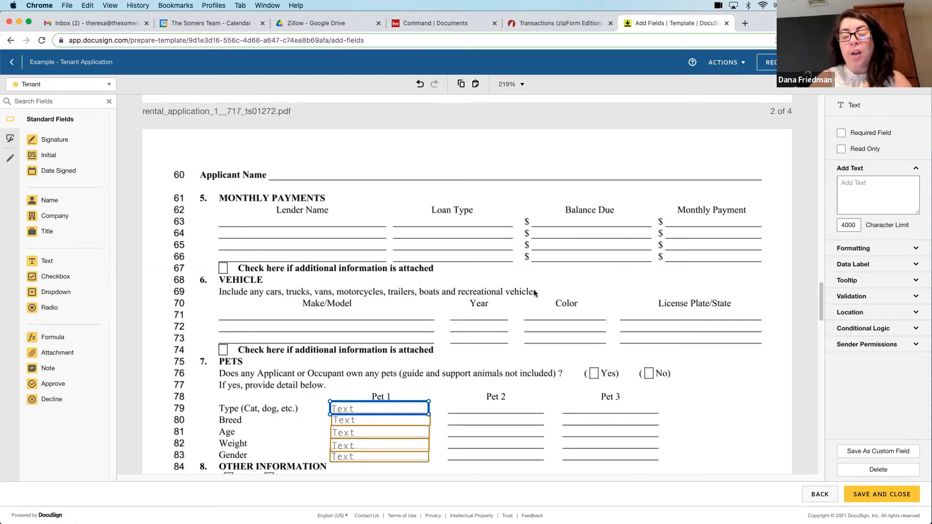
scroll(520, 261, "up", 3)
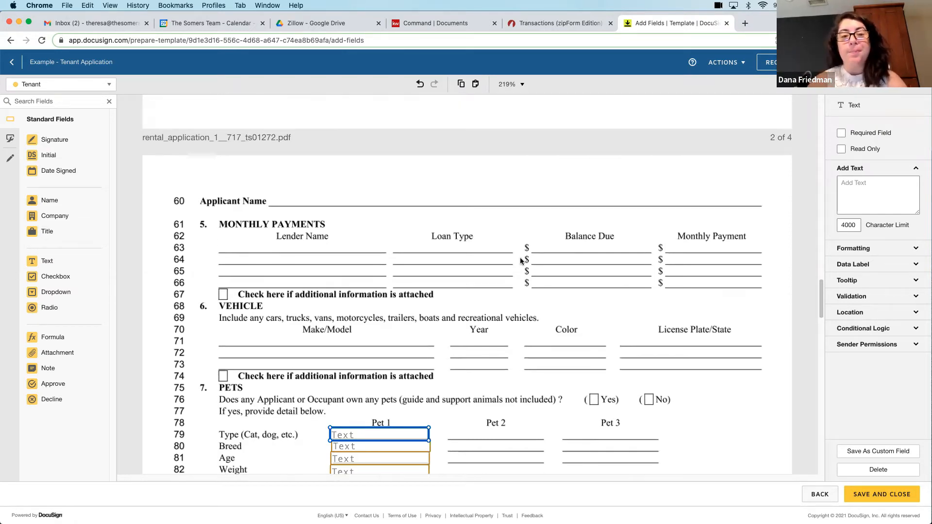
scroll(520, 261, "down", 5)
scroll(520, 258, "down", 10)
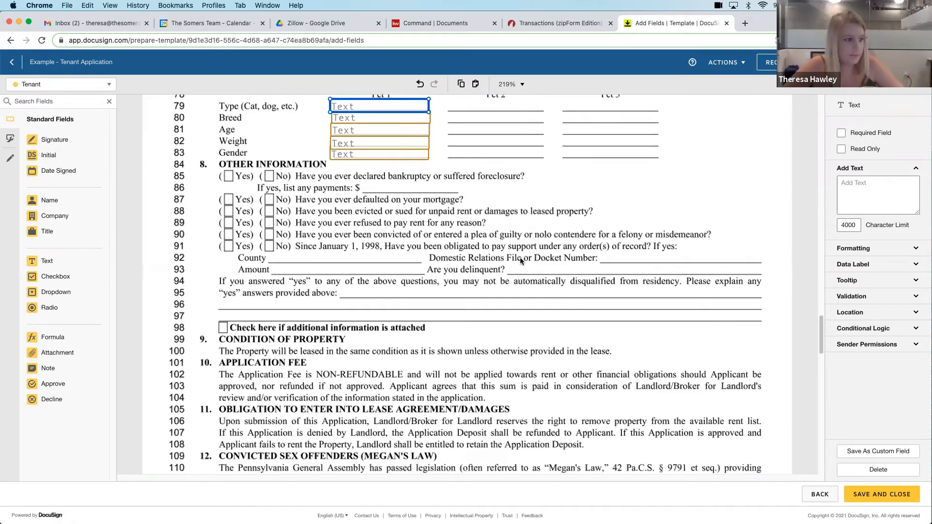
left_click_drag(48, 155, 284, 234)
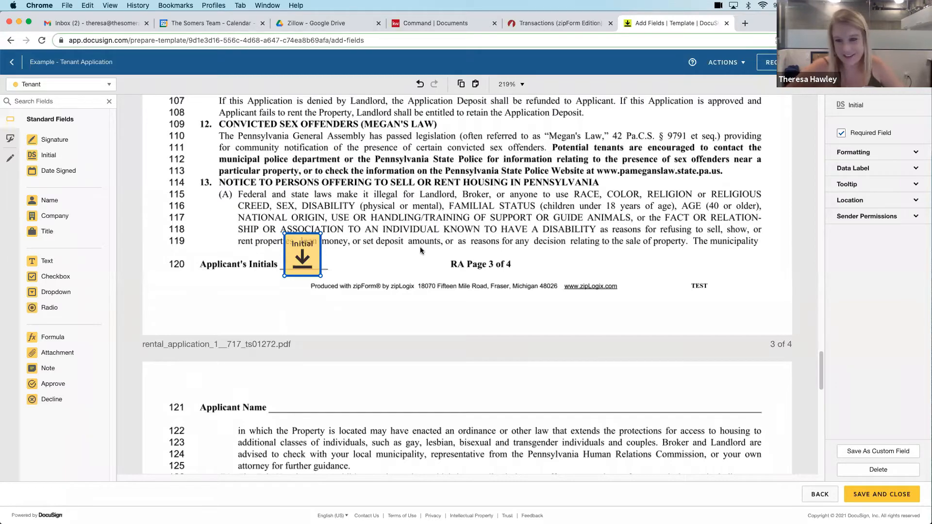
Add Signature and Date Signed fields on the Applicant Signature line and a Name field on the Applicant Name line of page 4, and save the template
scroll(420, 249, "down", 5)
scroll(421, 249, "down", 12)
left_click(54, 140)
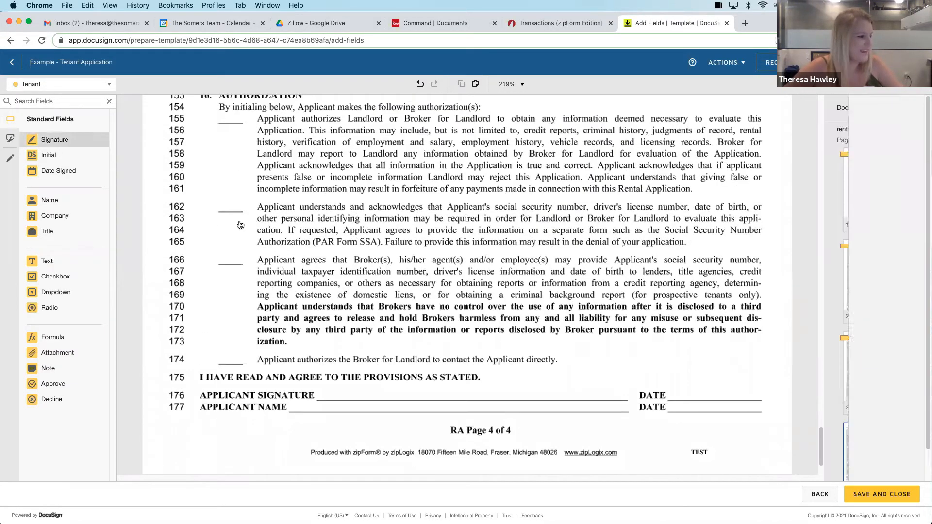
left_click(352, 388)
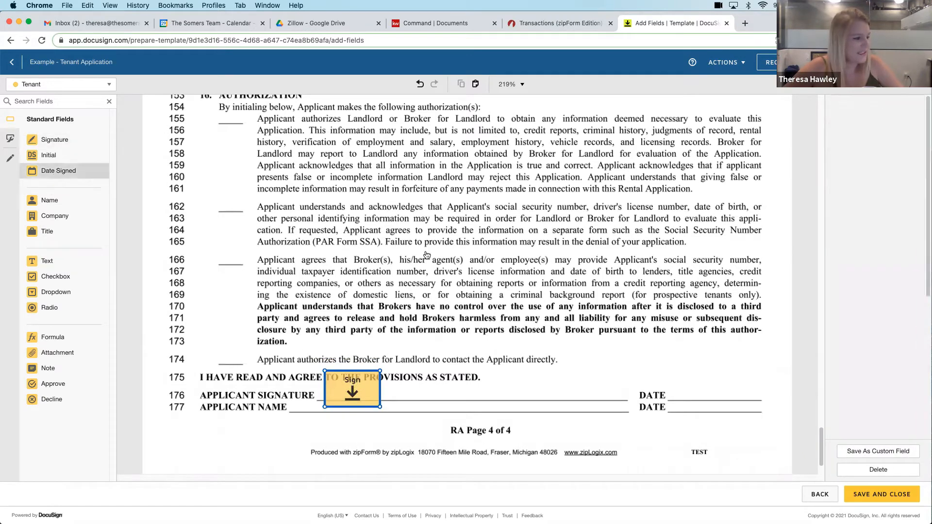
left_click(684, 390)
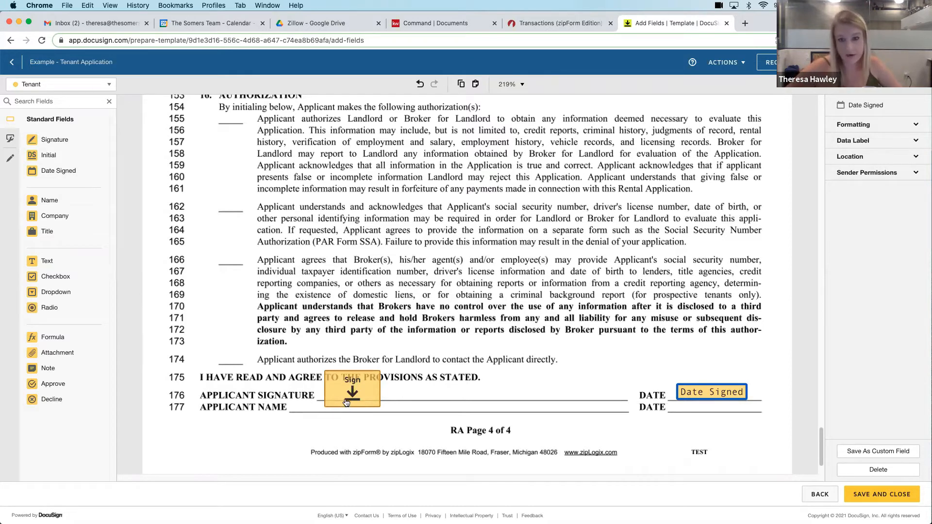
left_click_drag(48, 200, 293, 402)
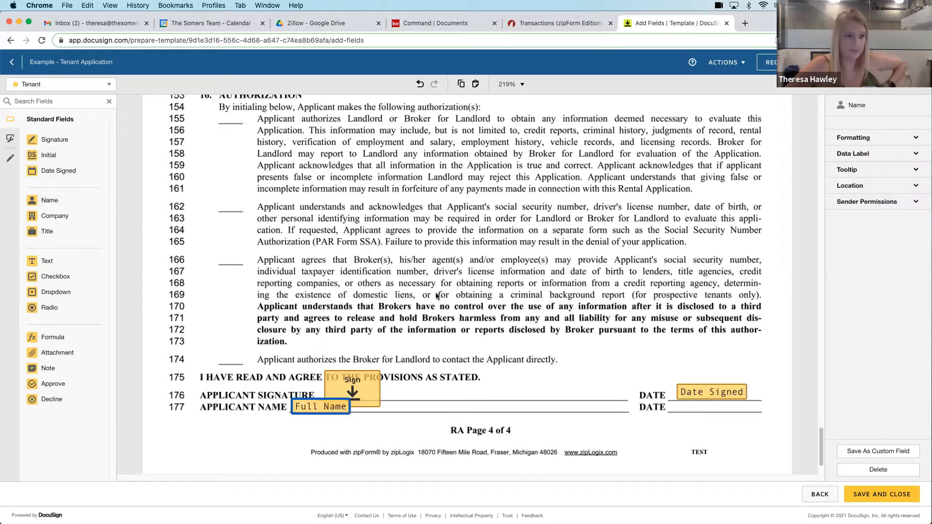
scroll(436, 293, "down", 3)
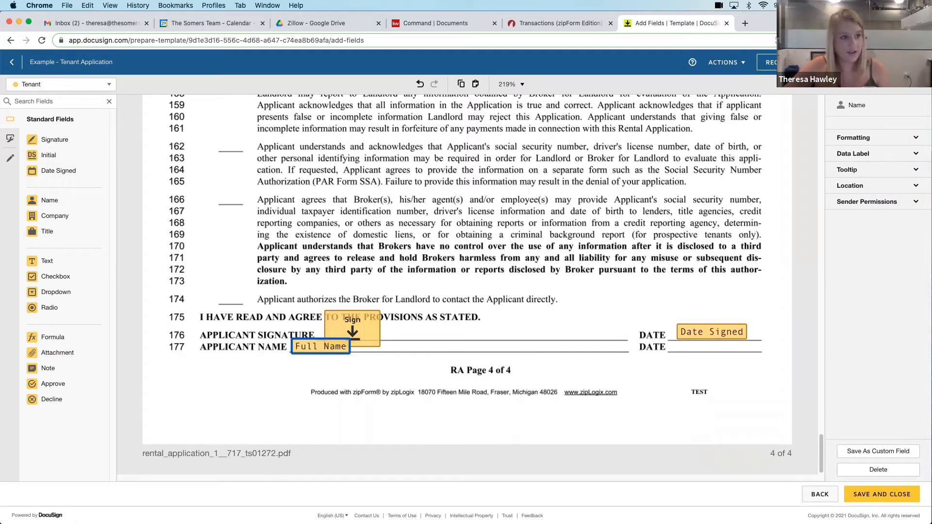
left_click(881, 494)
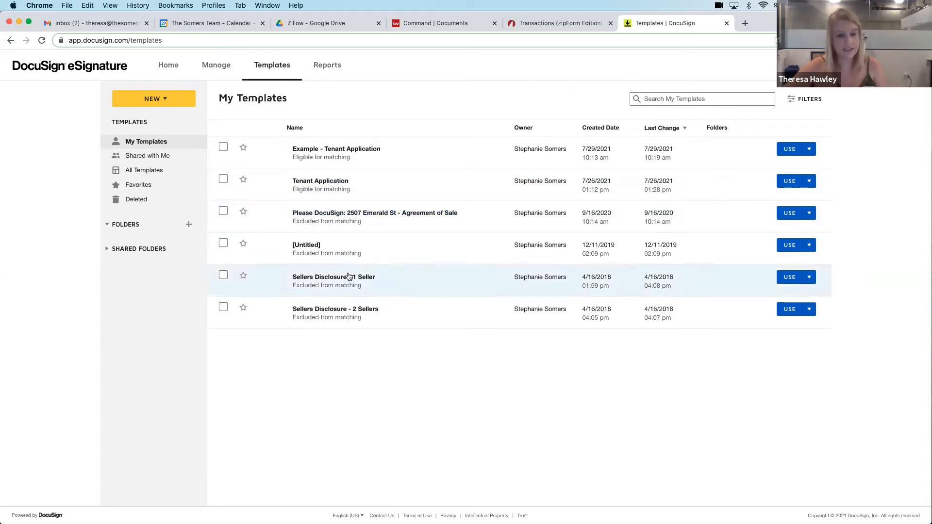
Reopen the Example - Tenant Application template for editing, view its field layout, and save and close it again
left_click(341, 150)
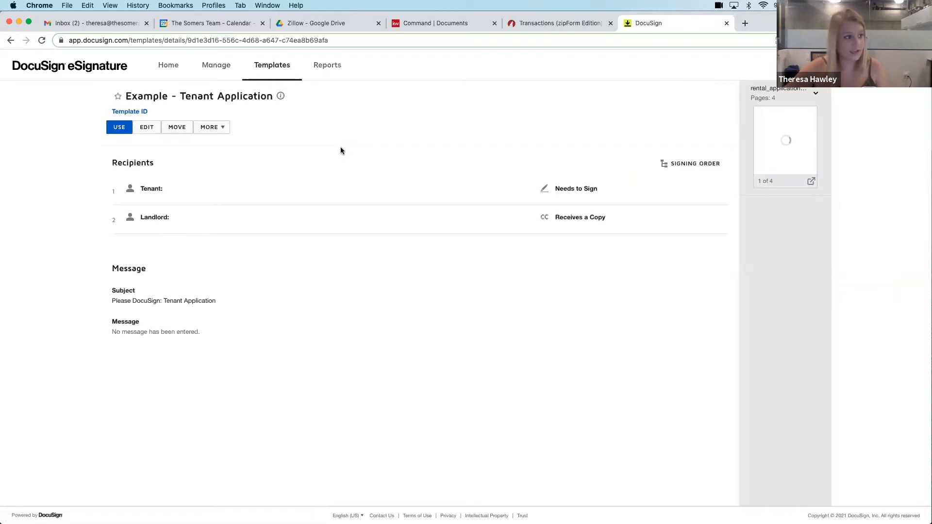
left_click(146, 129)
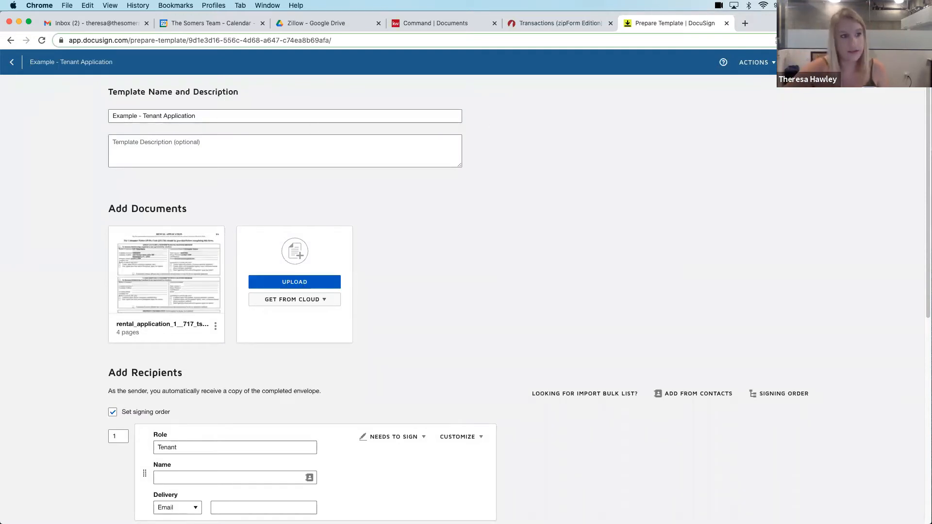
left_click(905, 63)
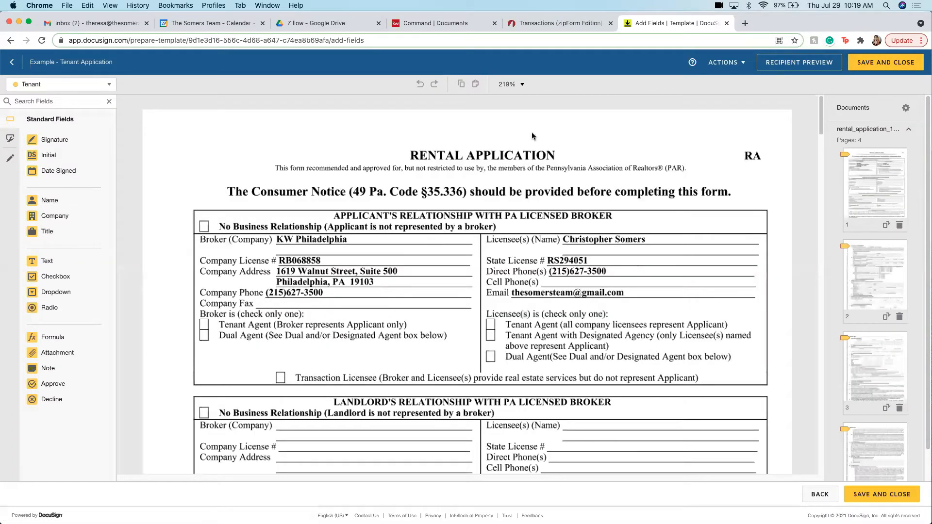
left_click(875, 61)
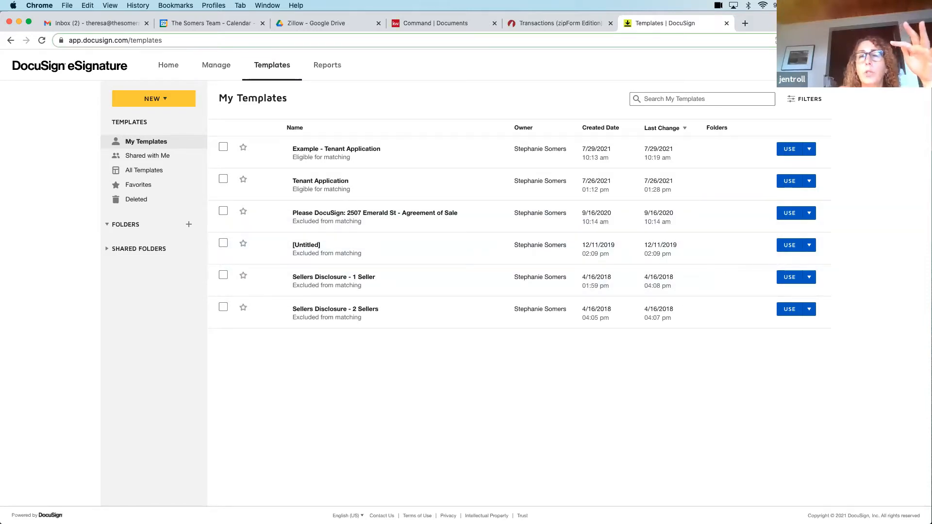
Switch from DocuSign eSignature to the DocuSign Rooms dashboard and back twice through the account profile options
left_click(913, 65)
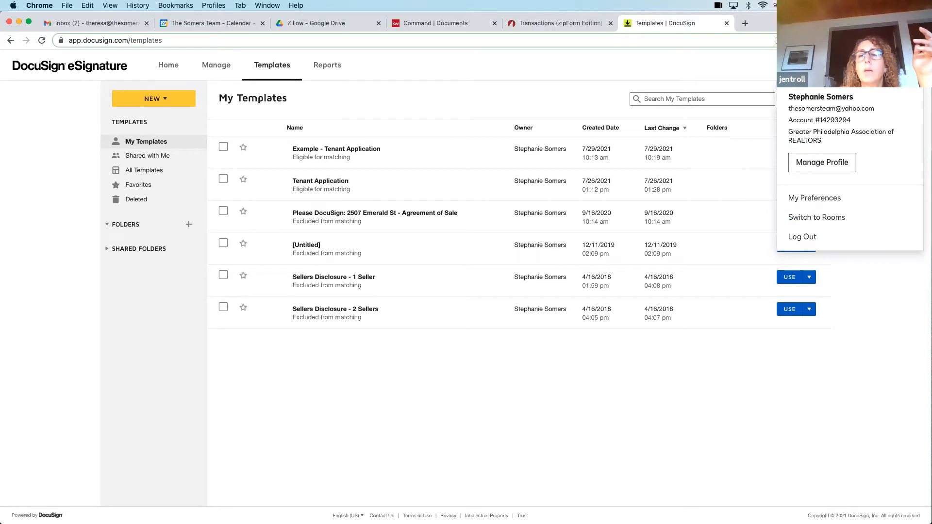
left_click(811, 217)
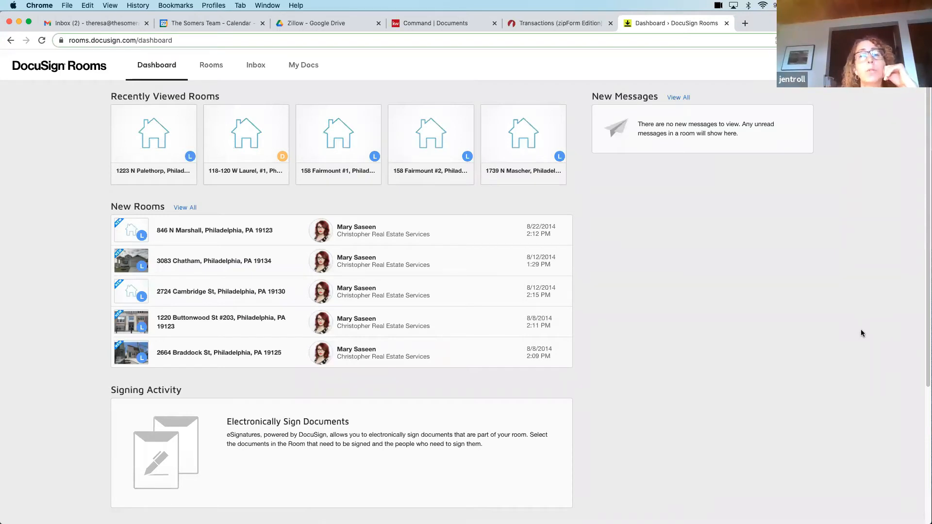
left_click(898, 65)
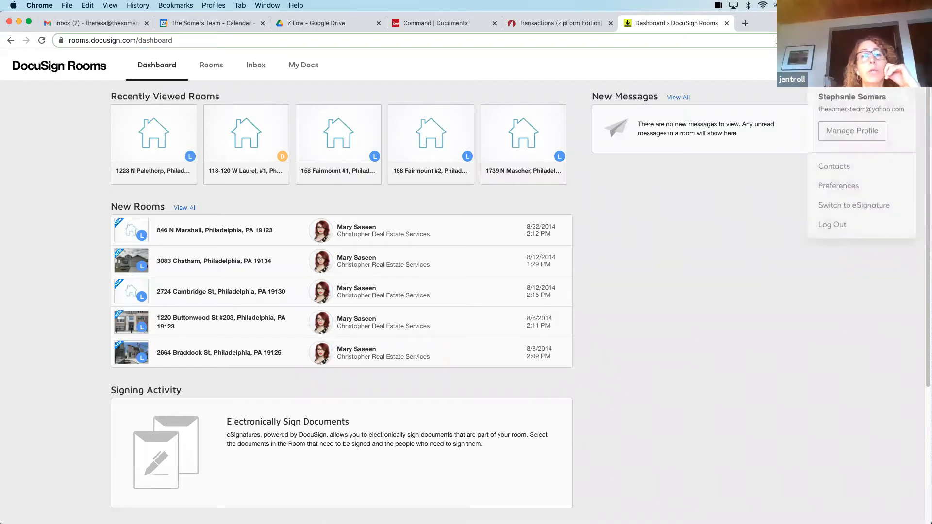
left_click(858, 210)
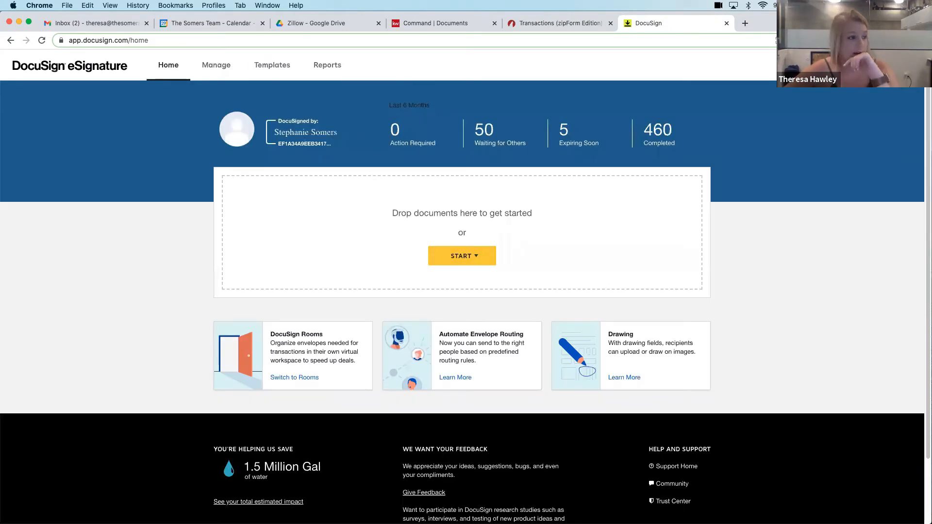
left_click(851, 61)
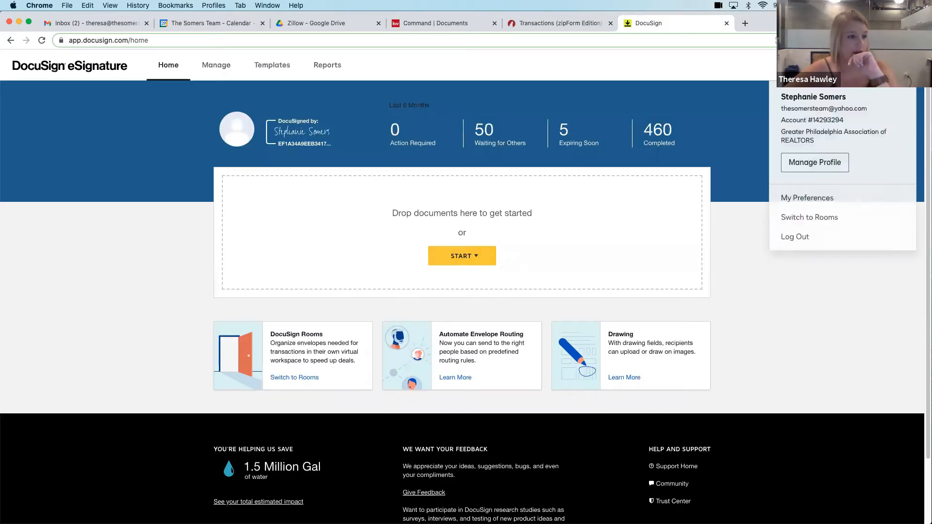
left_click(831, 220)
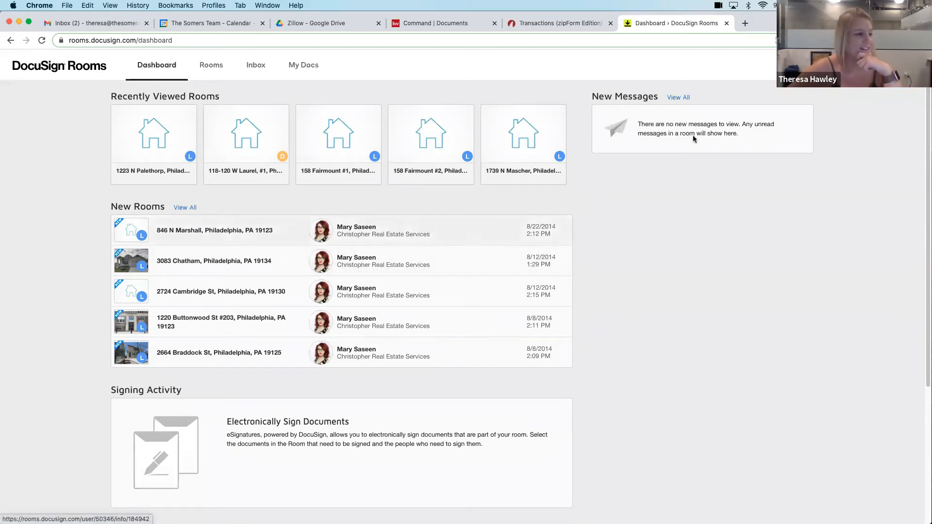
left_click(906, 65)
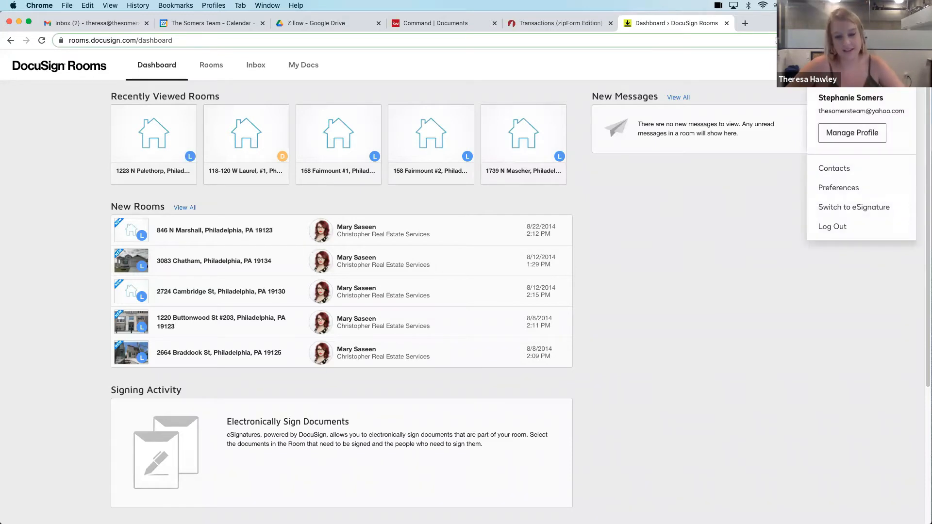
left_click(848, 207)
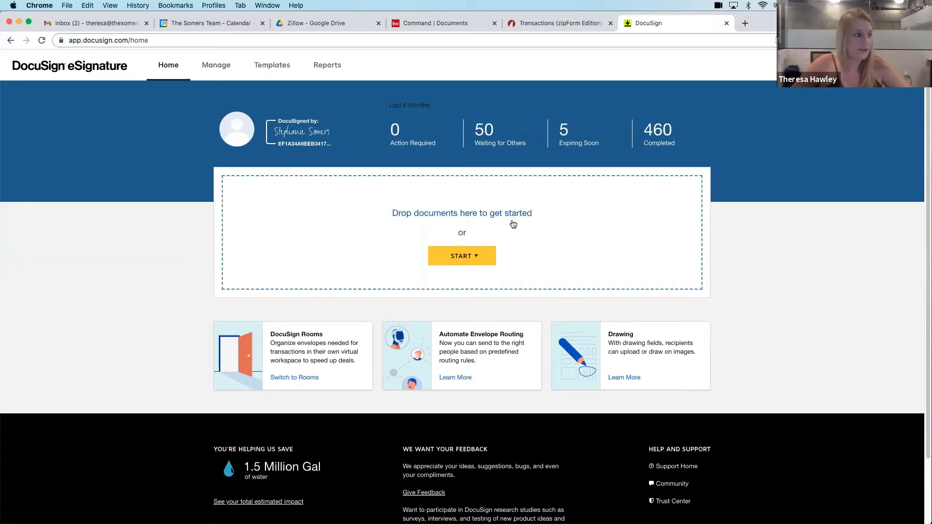
Upload the rental application PDF from Downloads to a new envelope and apply the Example - Tenant Application template to it
left_click(462, 214)
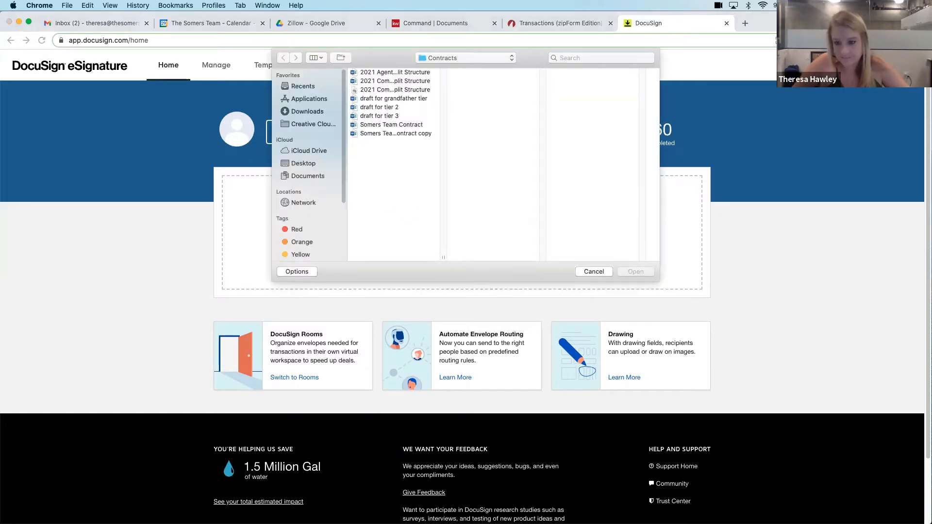
left_click(305, 112)
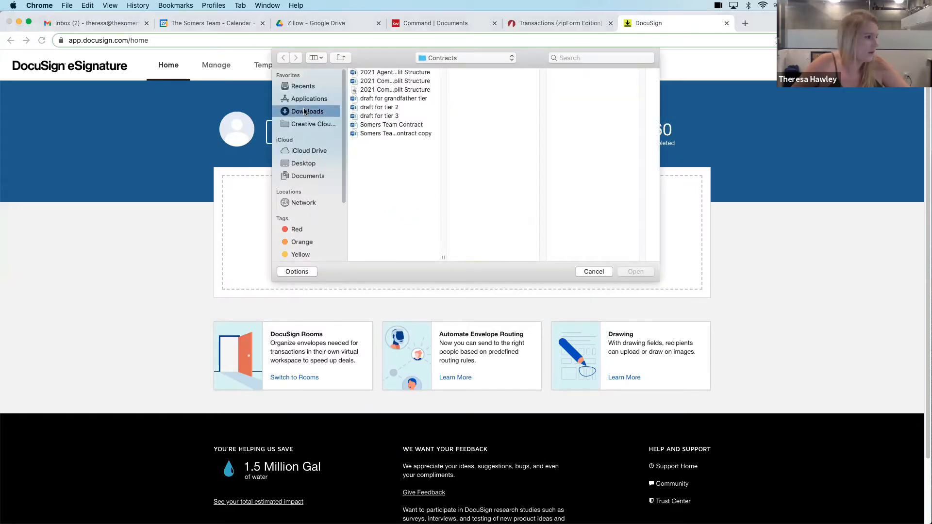
double_click(378, 98)
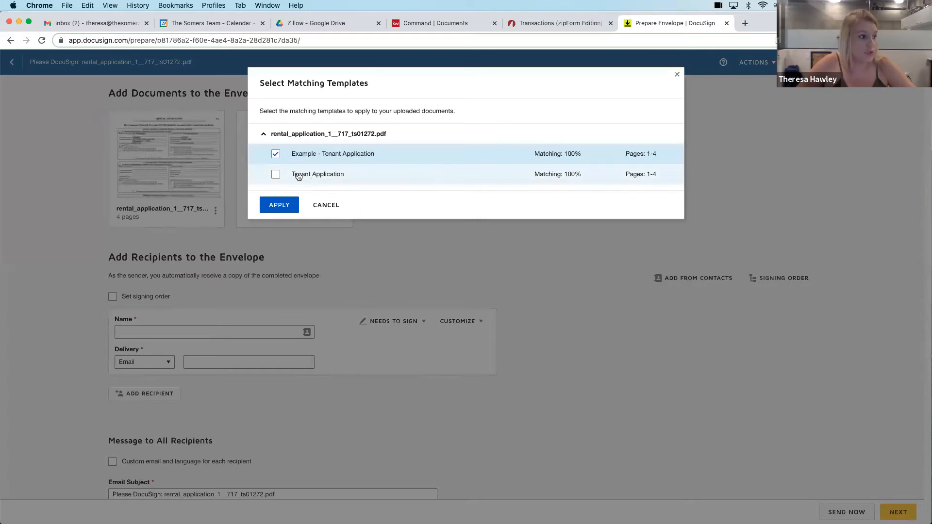
left_click(279, 205)
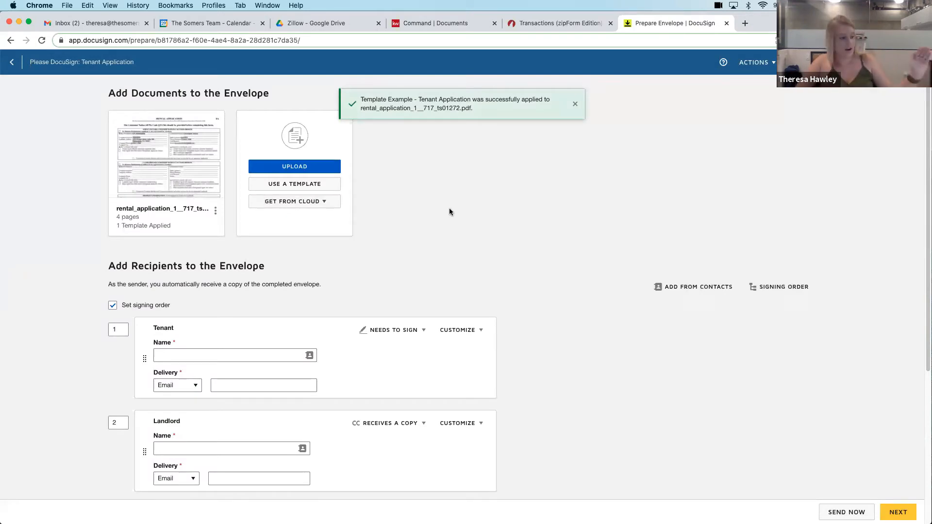
Fill in the Tenant and Landlord recipients' names and e-mails from saved contacts and continue to the envelope's field layout
scroll(427, 211, "down", 1)
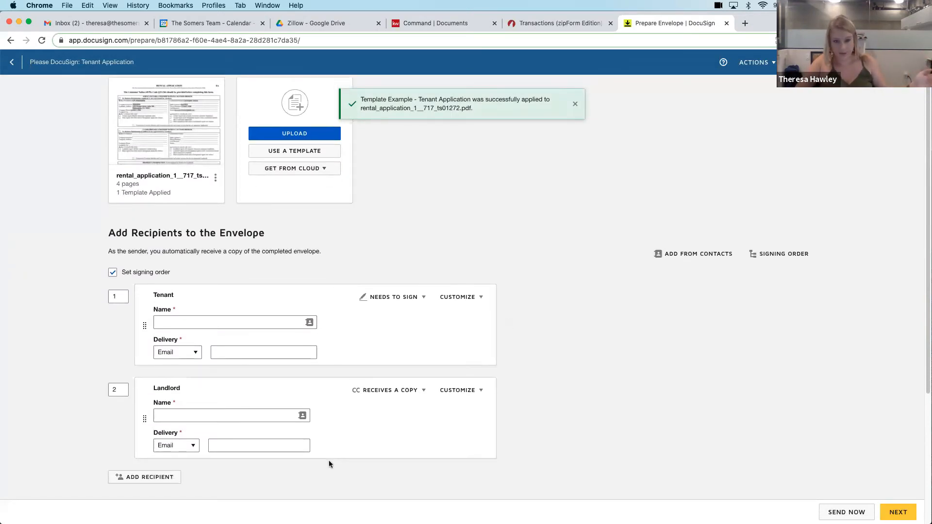
scroll(439, 416, "down", 5)
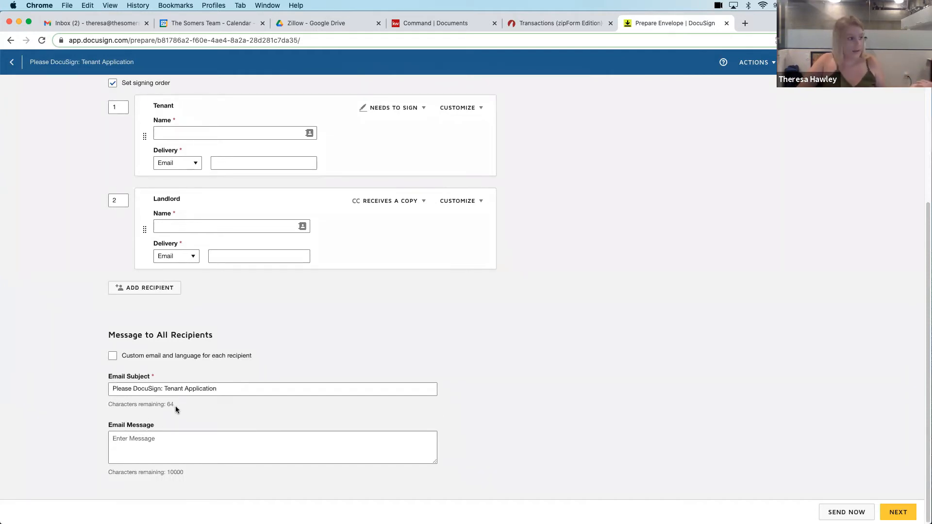
scroll(176, 405, "up", 5)
left_click(180, 331)
left_click(193, 374)
left_click(260, 421)
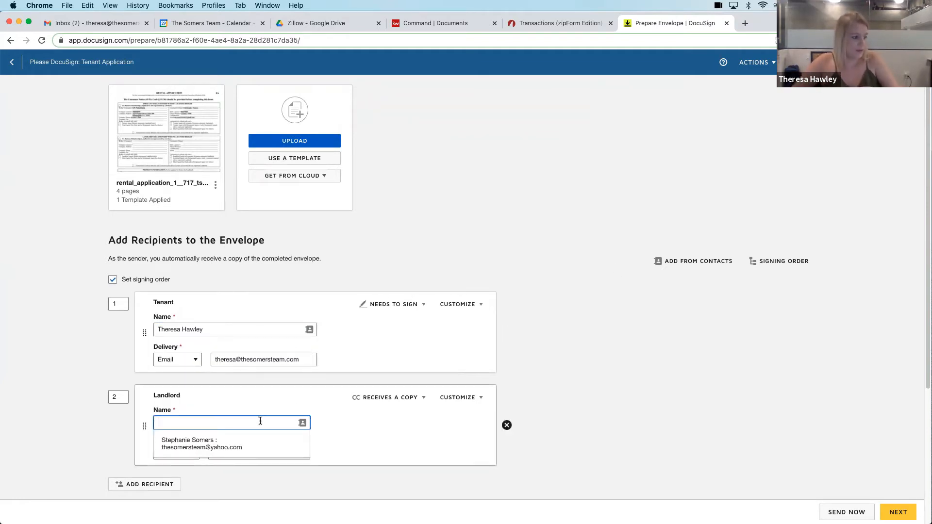
left_click(204, 443)
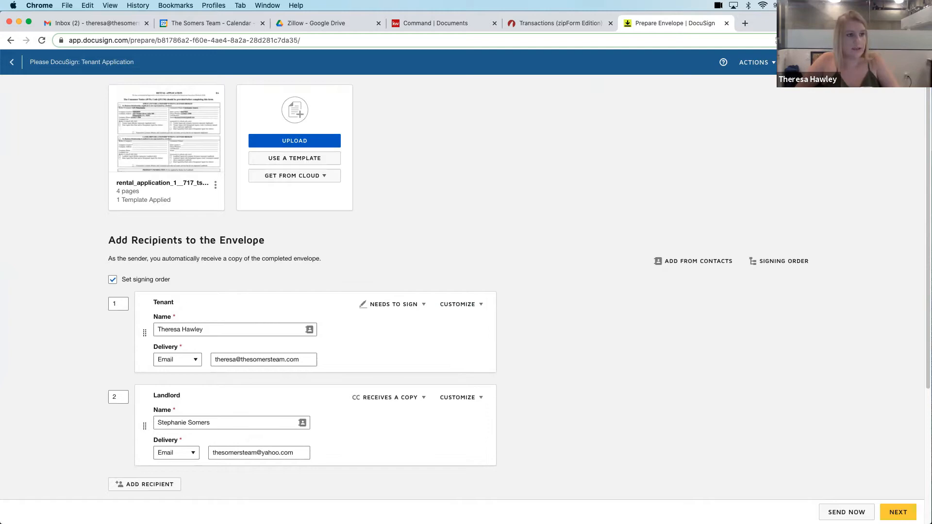
left_click(898, 512)
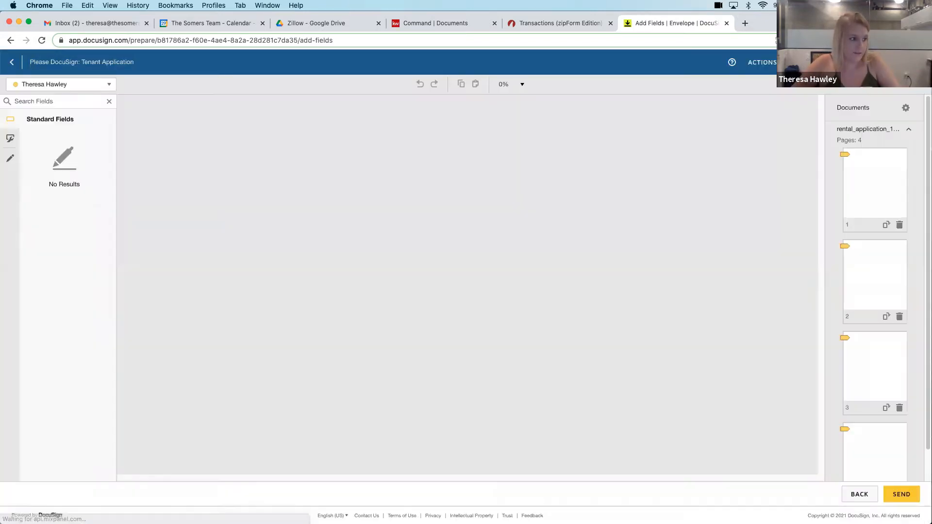
Examine the template's fields on the first two pages of the rental application and return to the eSignature home page
scroll(461, 266, "down", 15)
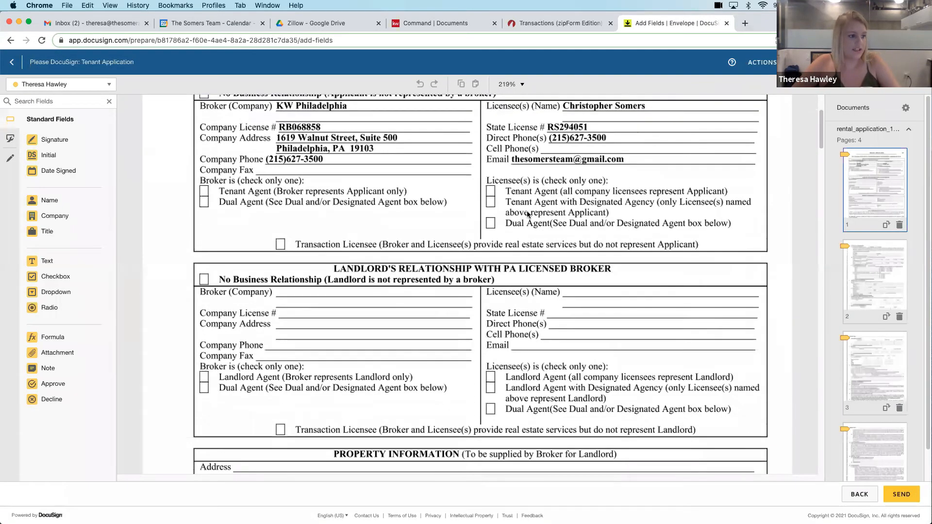
left_click(311, 291)
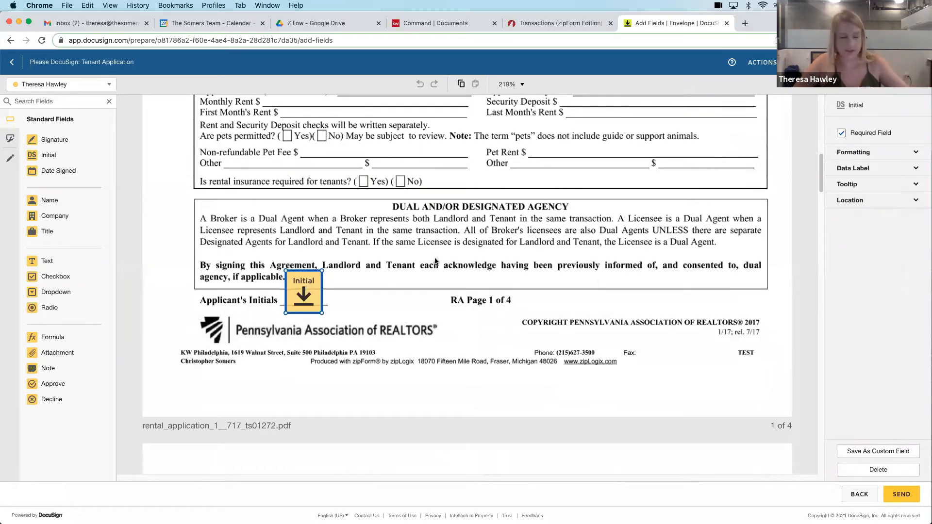
scroll(437, 262, "up", 15)
scroll(513, 258, "down", 3)
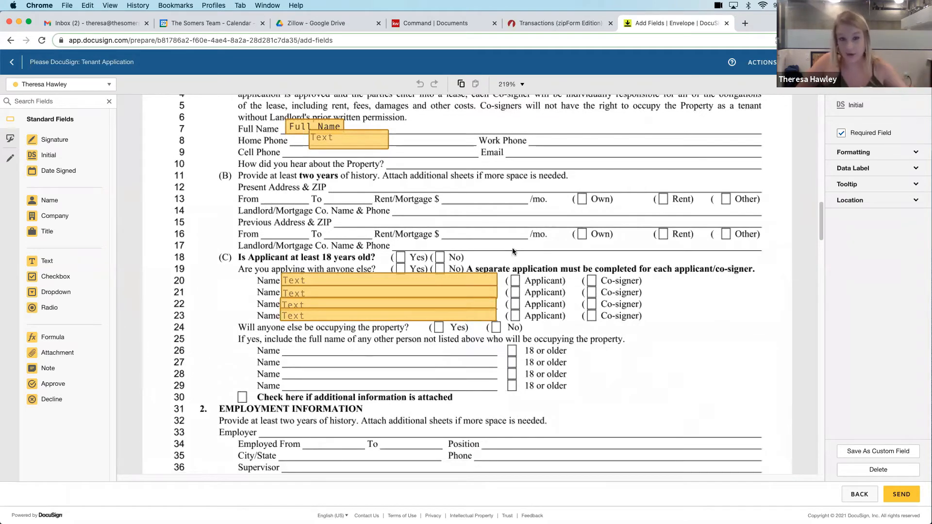
scroll(513, 251, "up", 9)
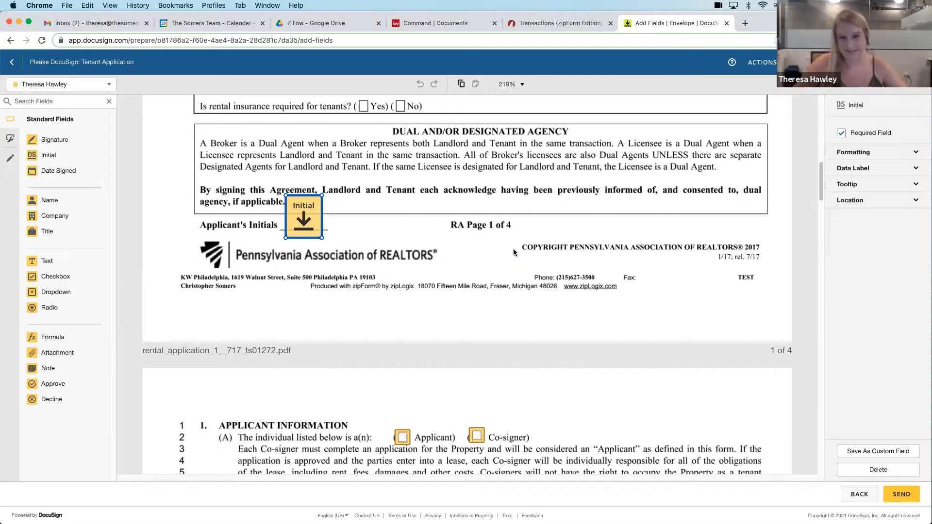
left_click(12, 65)
left_click(12, 66)
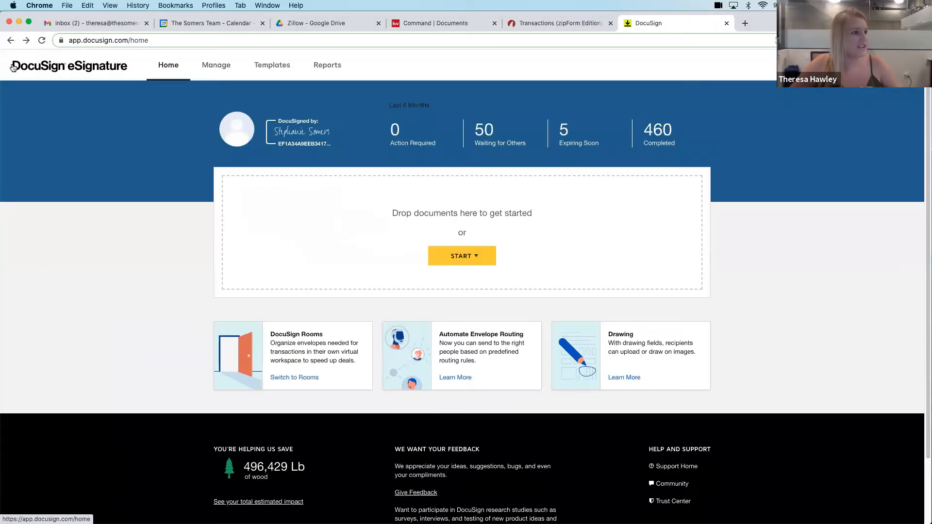
Switch to zipForm, view the e-sign setup for the TEST transaction's Rental Application, and return to the transaction's documents
left_click(578, 24)
left_click(586, 50)
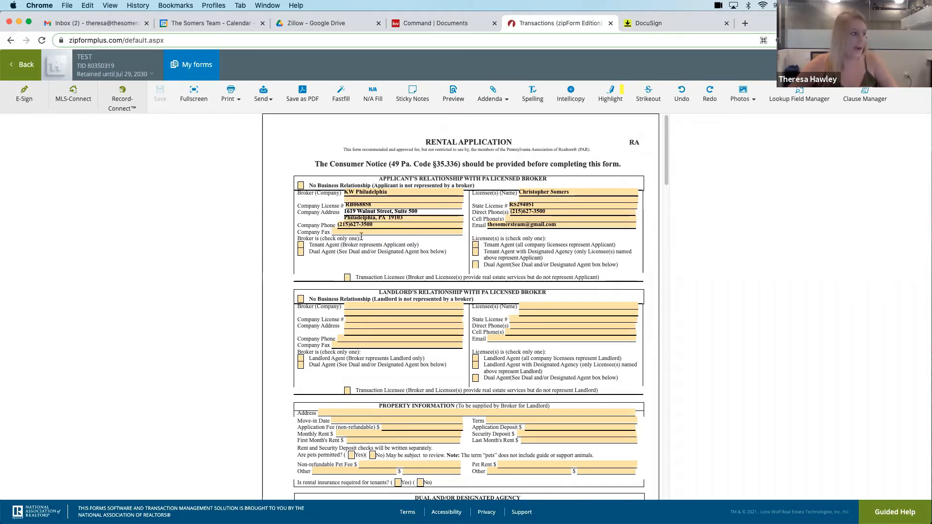
left_click(23, 100)
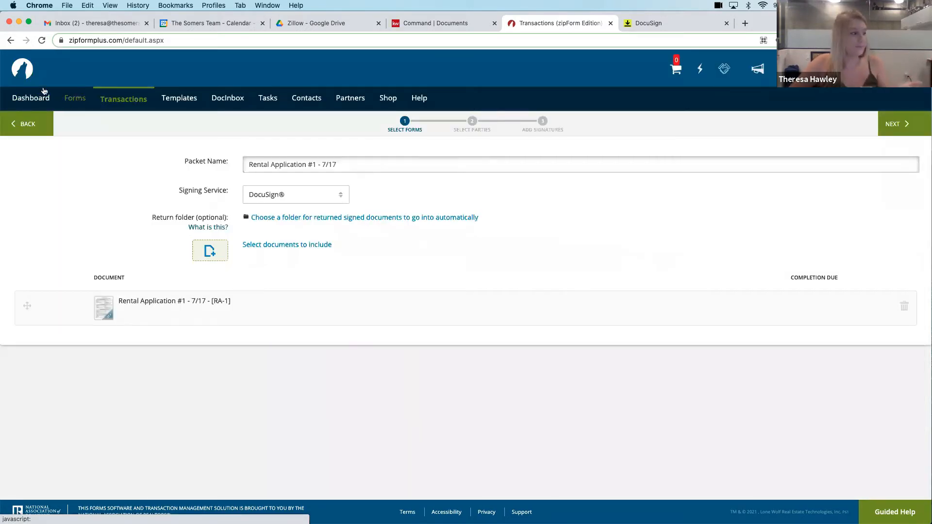
left_click(37, 123)
left_click(22, 60)
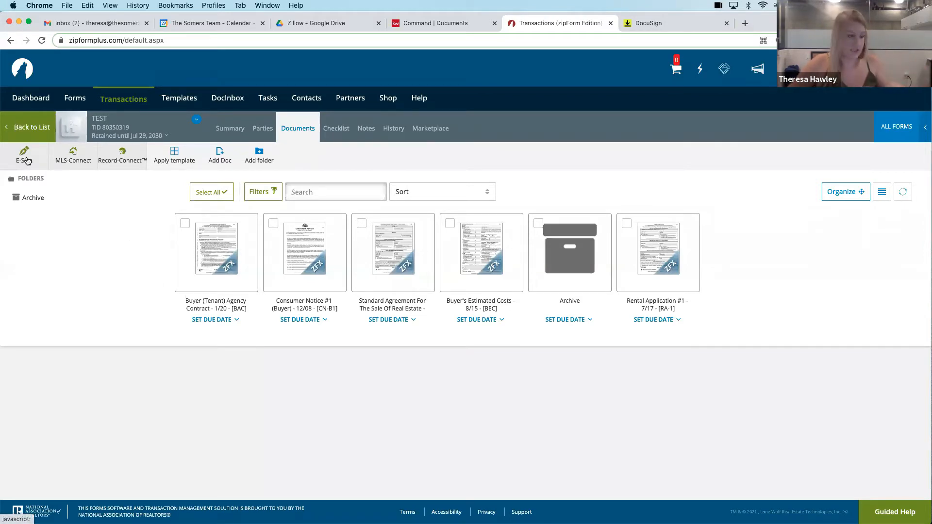
Start a new e-signature packet for the TEST transaction, include all five of its forms, and leave the packet setup
left_click(27, 160)
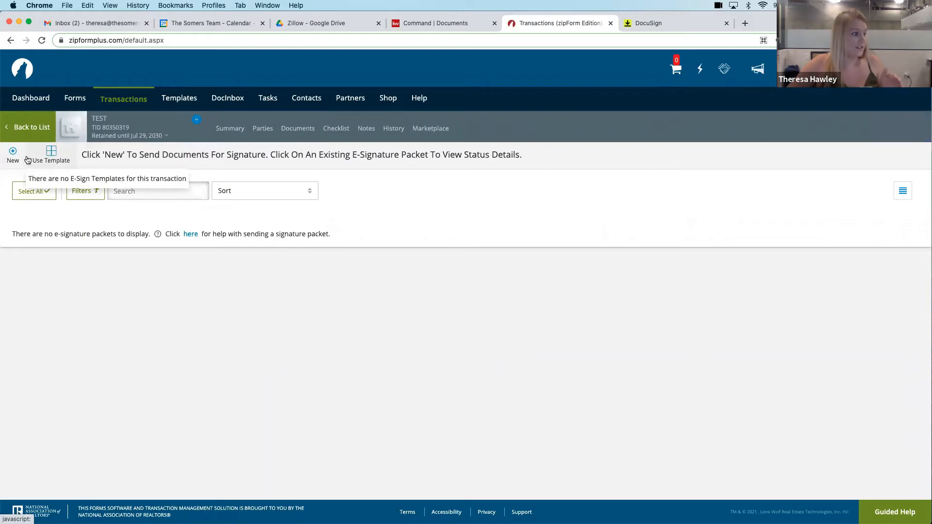
left_click(13, 155)
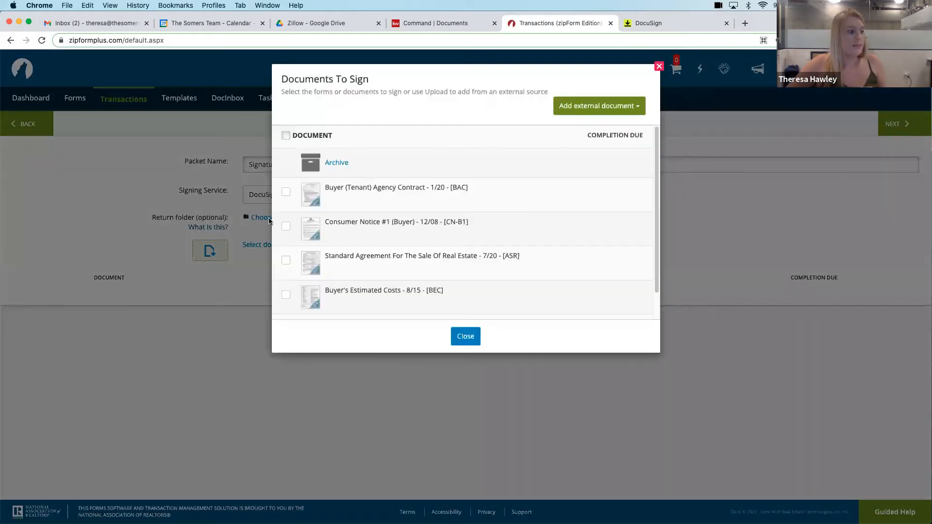
left_click(286, 192)
left_click(287, 226)
left_click(286, 260)
left_click(286, 294)
scroll(286, 296, "down", 2)
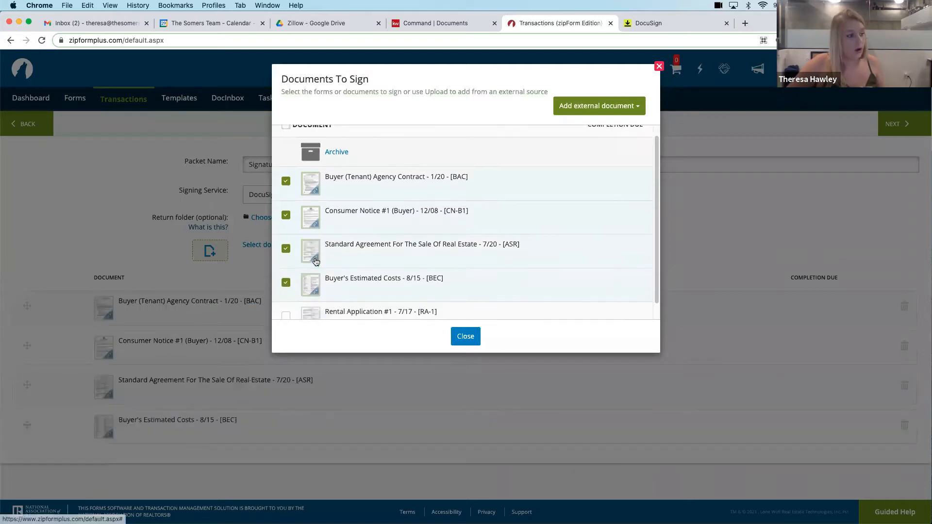
left_click(285, 302)
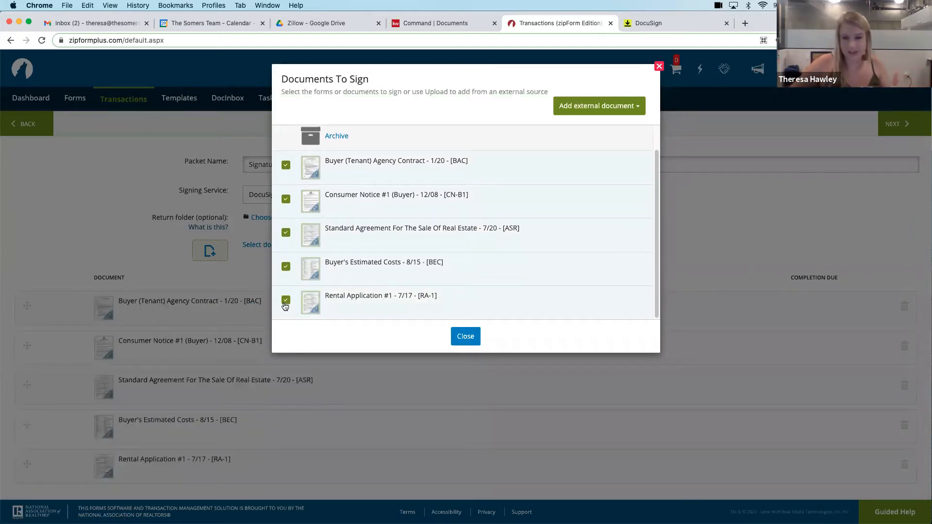
left_click(658, 65)
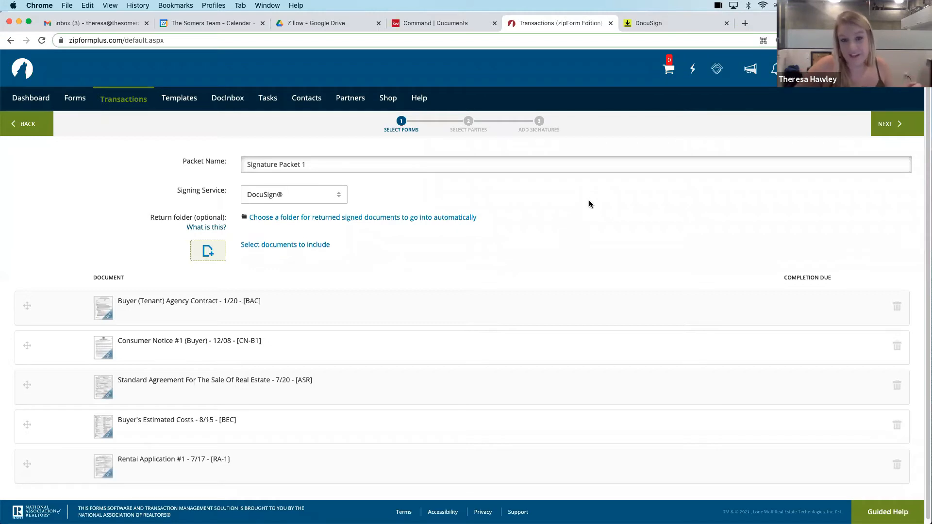
left_click(36, 128)
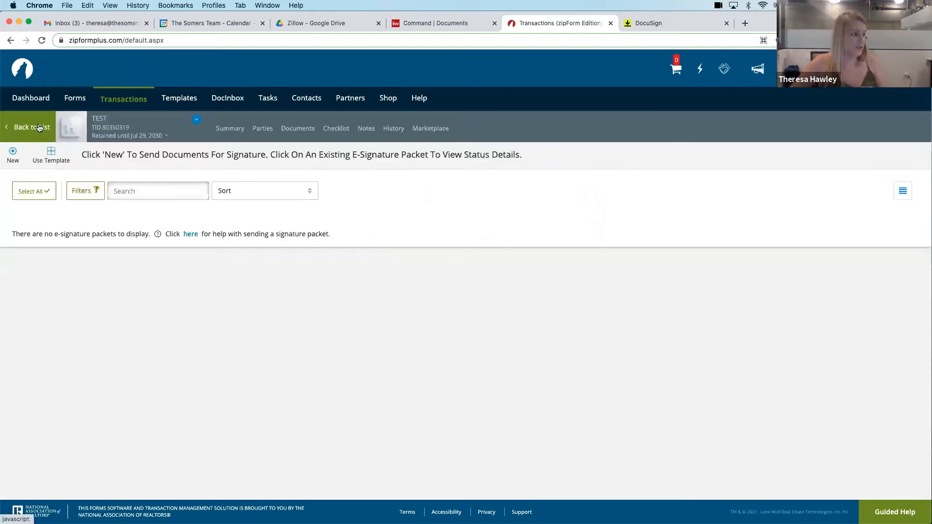
left_click(38, 128)
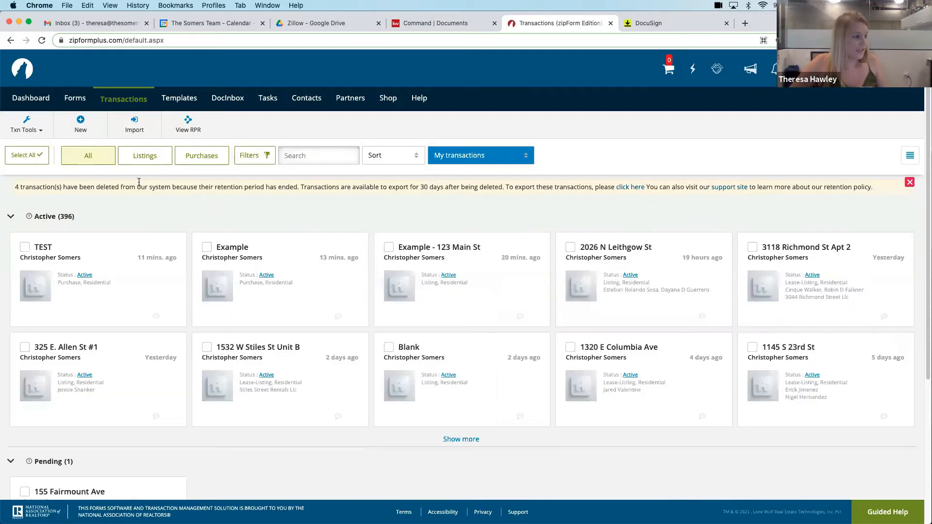
Open the Rental Application from the TEST transaction's documents, start its DocuSign e-sign packet, and proceed to party selection
left_click(48, 247)
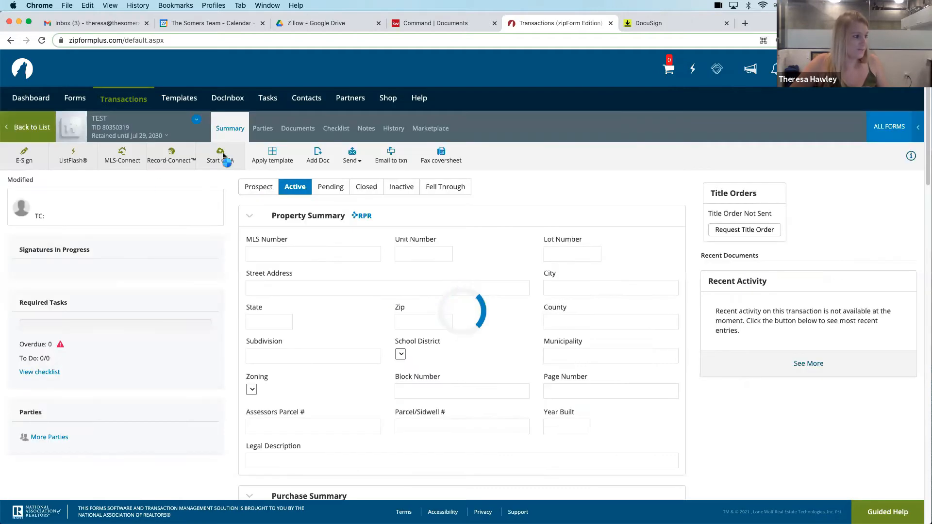
left_click(303, 128)
left_click(557, 255)
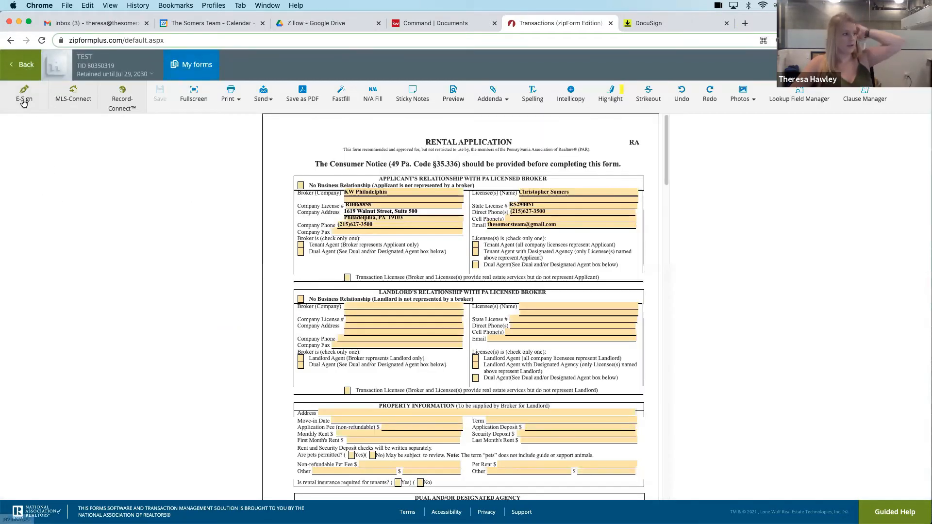
left_click(24, 97)
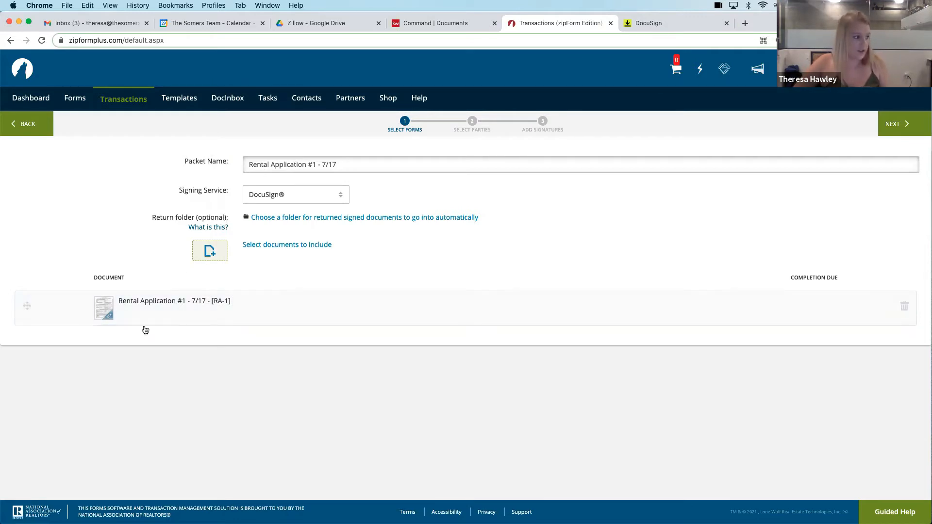
left_click(897, 128)
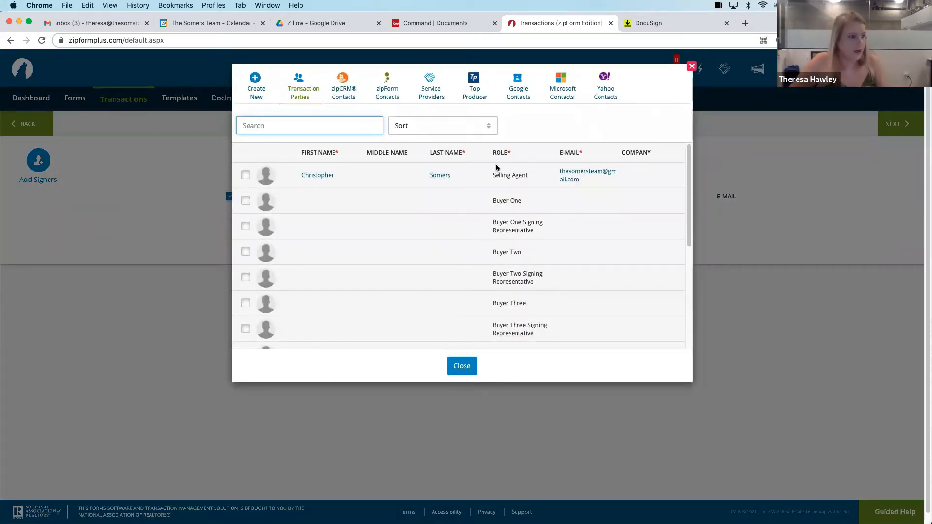
Try to select Applicant 1 as a signer from the transaction parties
scroll(519, 191, "down", 10)
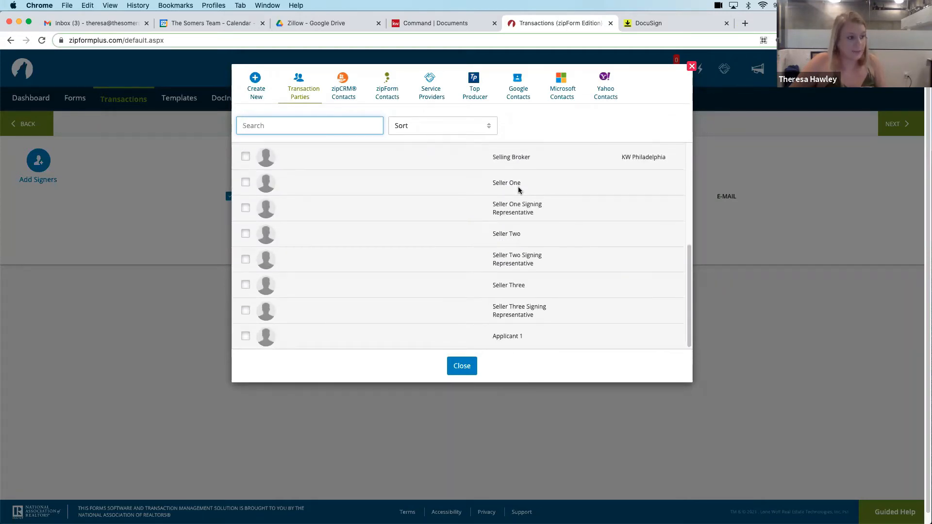
left_click(246, 337)
scroll(334, 288, "up", 10)
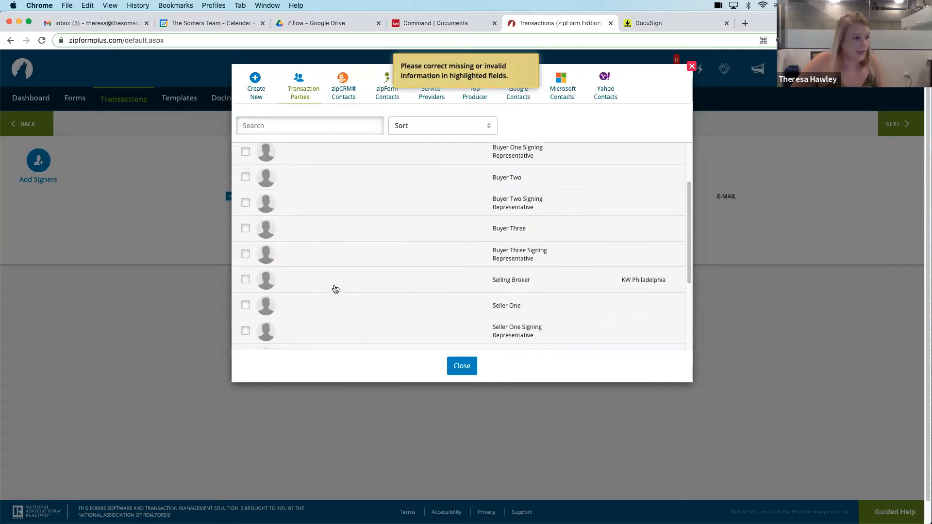
scroll(336, 290, "down", 10)
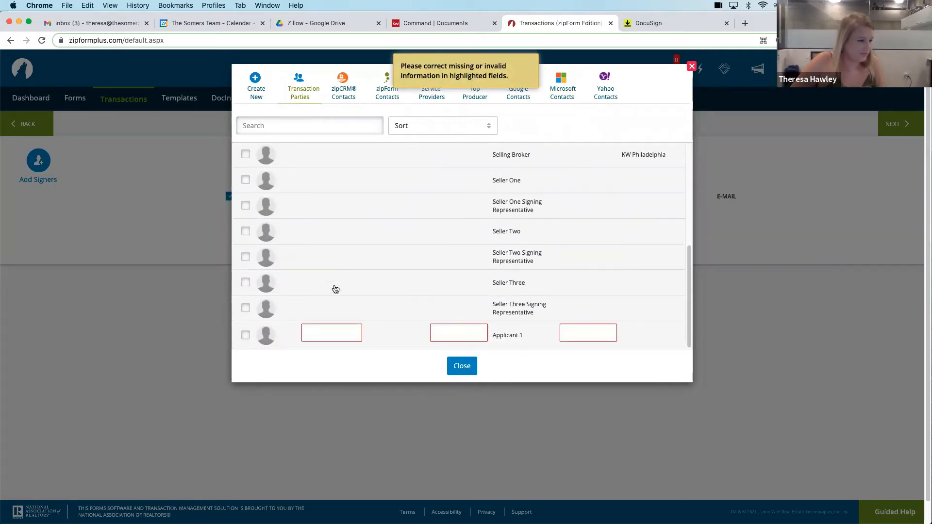
scroll(318, 335, "up", 10)
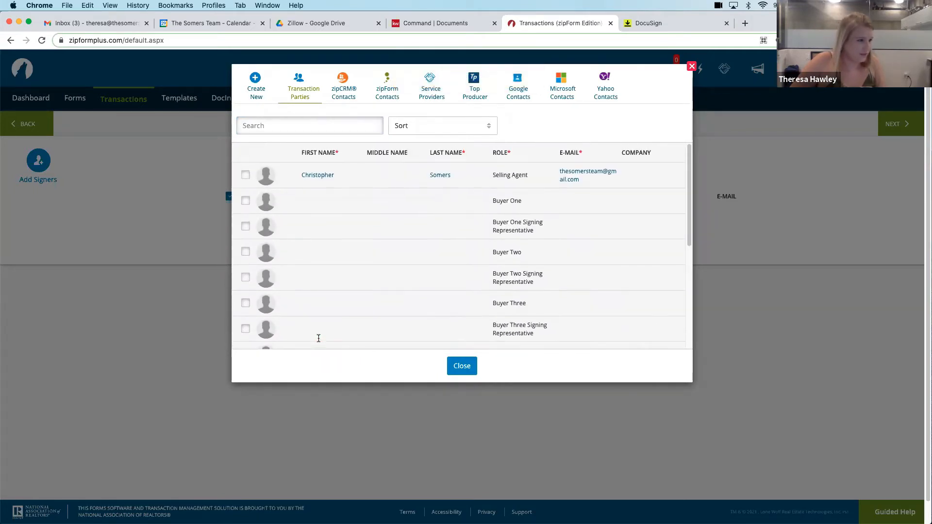
Add the Selling Agent as the packet's signer and continue to the signature placement stage
left_click(245, 174)
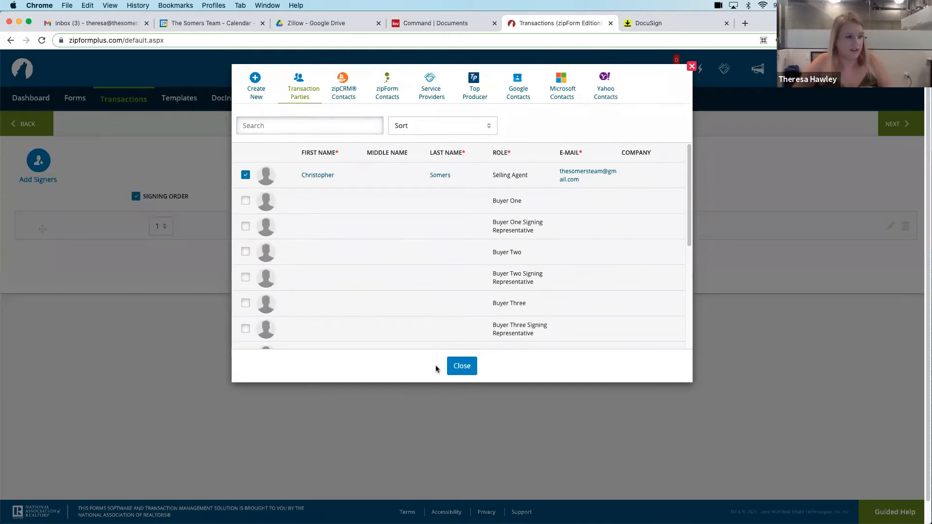
left_click(246, 176)
left_click(246, 176)
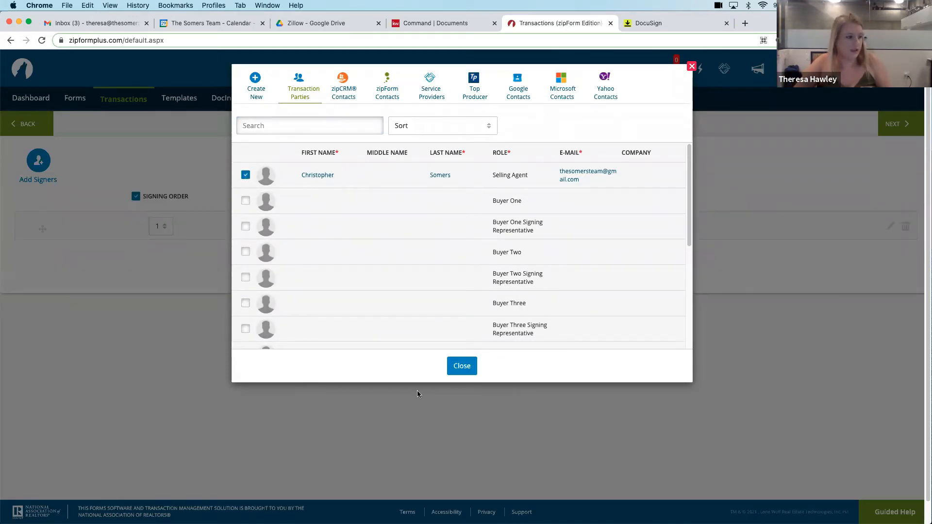
left_click(467, 367)
left_click(911, 126)
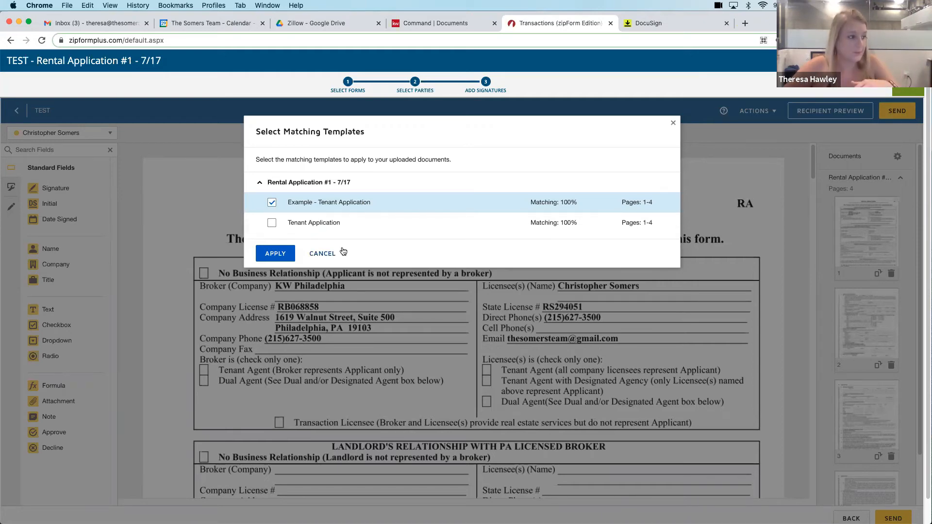
Apply the Example - Tenant Application template to the Rental Application and open the envelope's recipients for editing
left_click(280, 253)
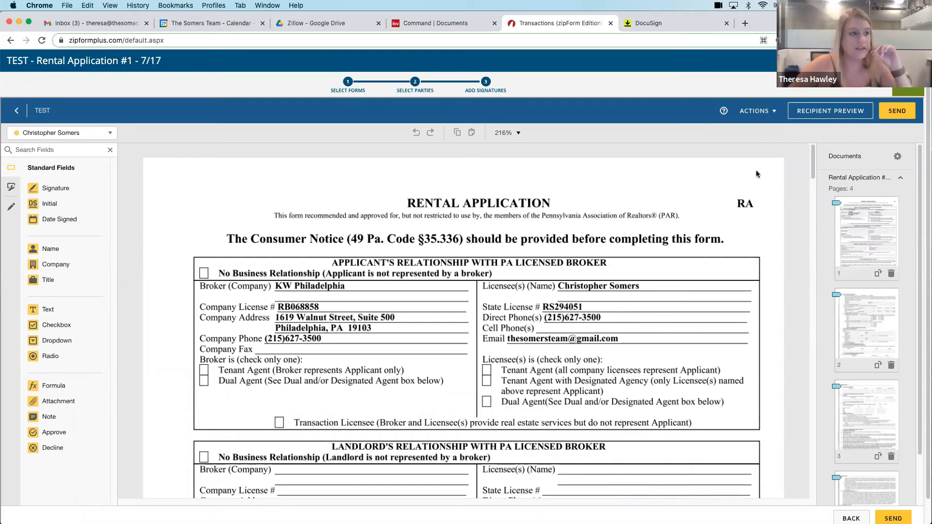
left_click(763, 112)
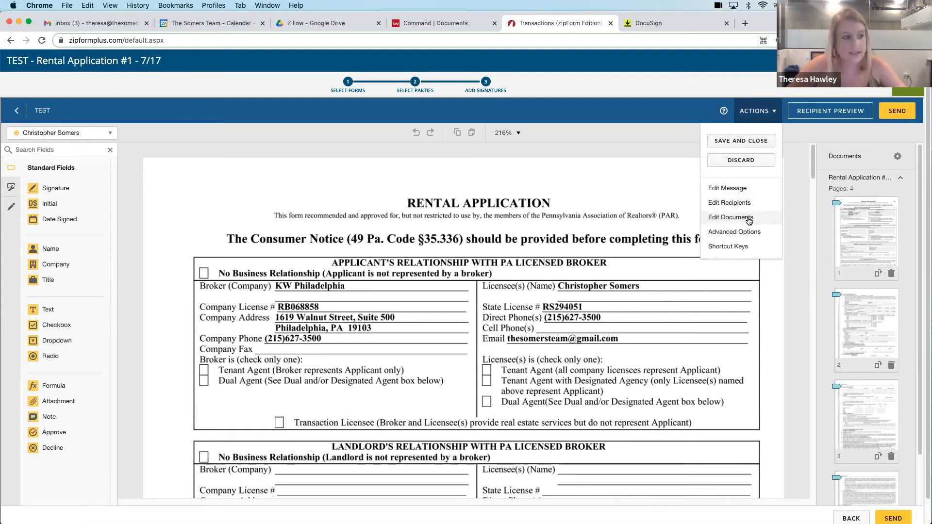
left_click(736, 208)
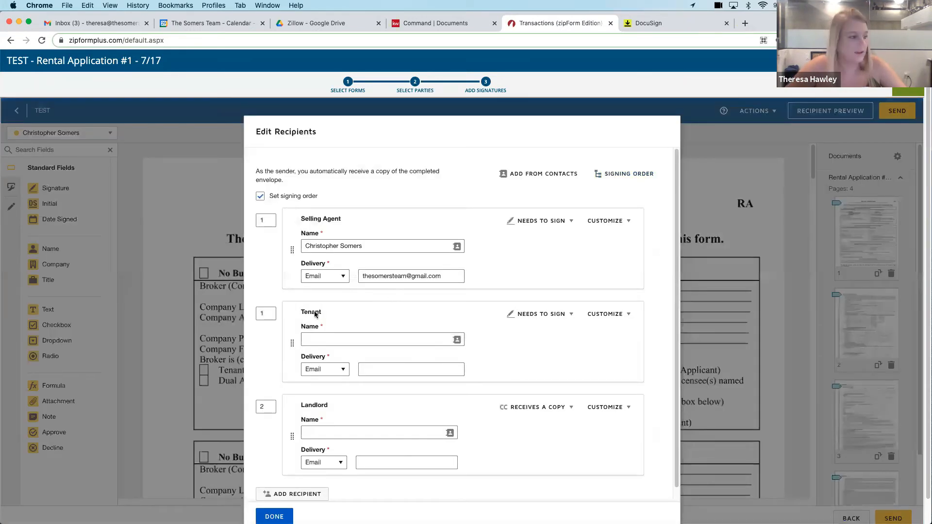
Fill in the Tenant and Landlord recipients with the suggested contact's full name and e-mail address
left_click(333, 340)
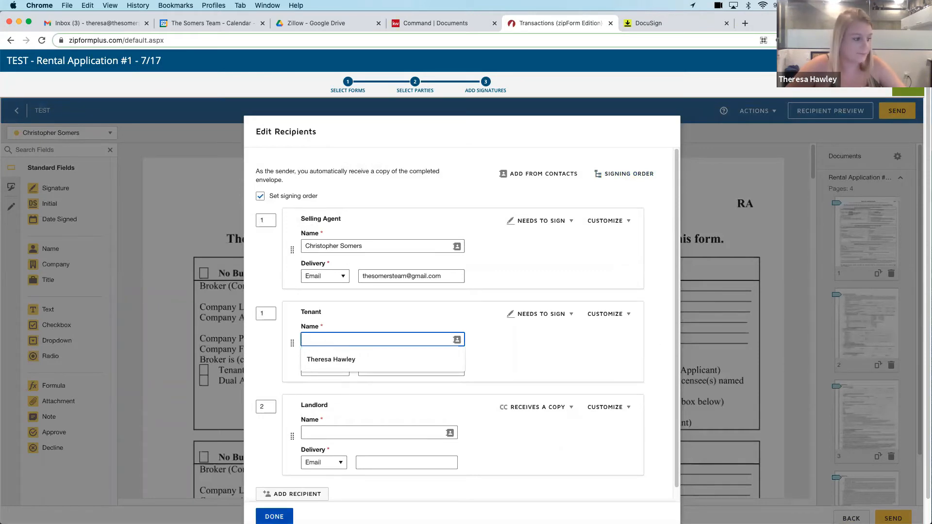
left_click(284, 518)
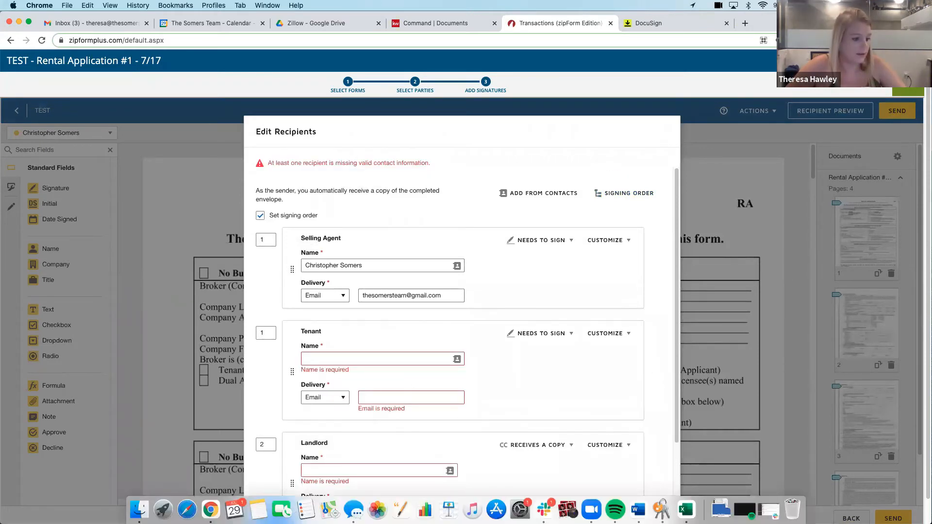
left_click(352, 361)
left_click(353, 379)
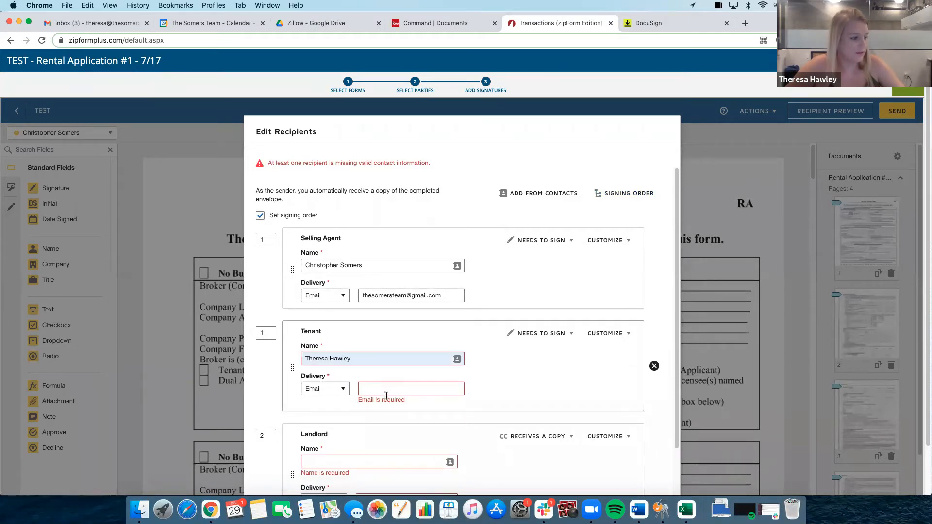
left_click(385, 389)
left_click(377, 403)
left_click(362, 453)
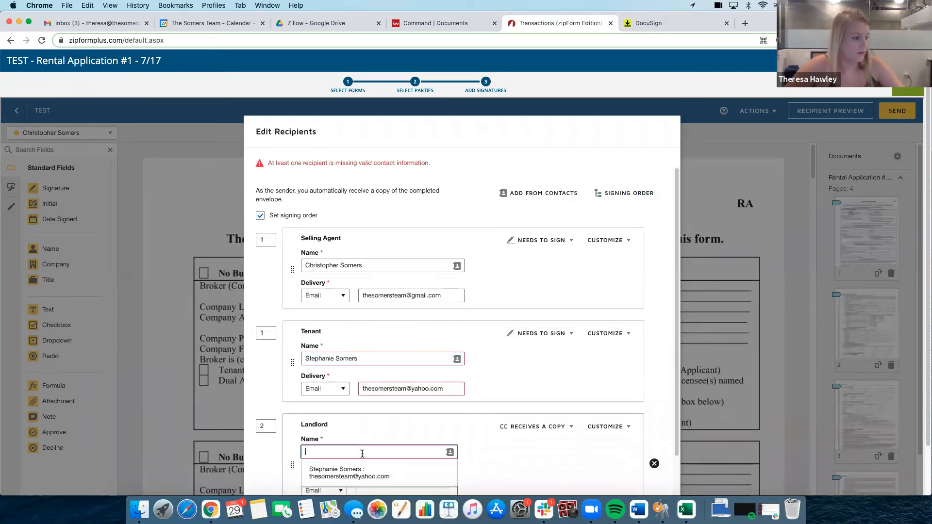
left_click(350, 472)
scroll(371, 454, "down", 3)
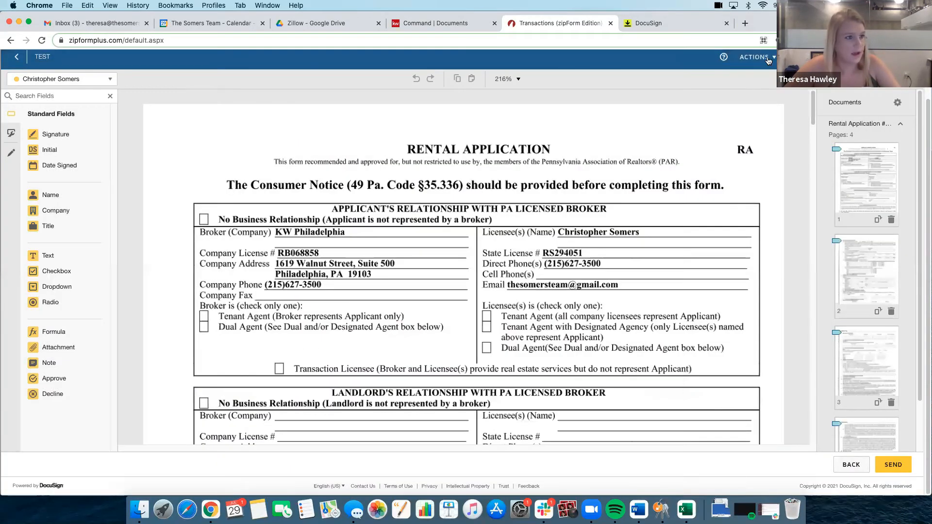
Examine the envelope's document list and the template fields placed on the Rental Application's pages
left_click(755, 57)
left_click(723, 163)
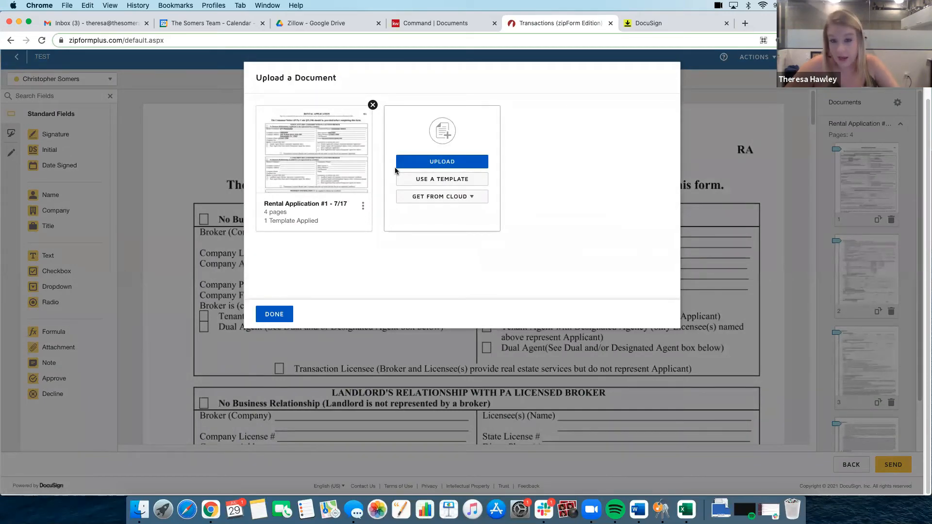
left_click(272, 315)
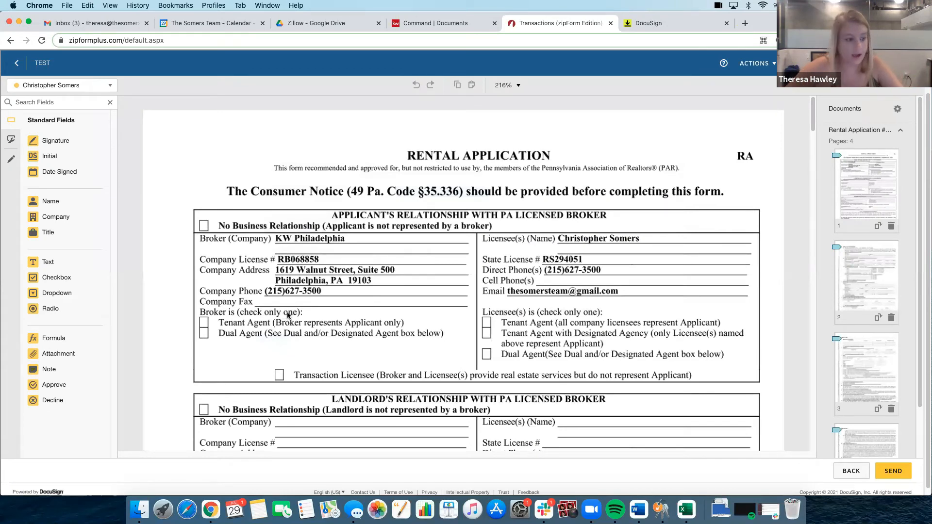
scroll(284, 316, "down", 7)
scroll(437, 226, "up", 7)
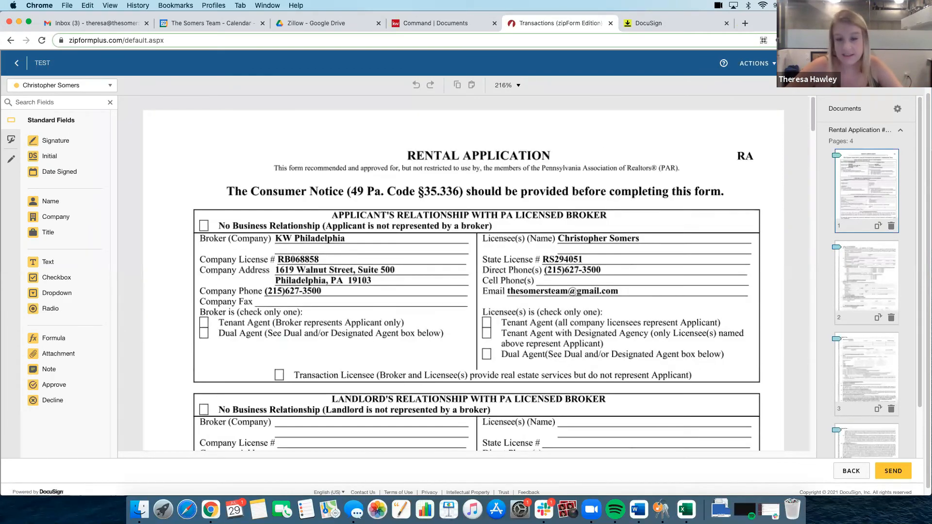
scroll(458, 223, "down", 10)
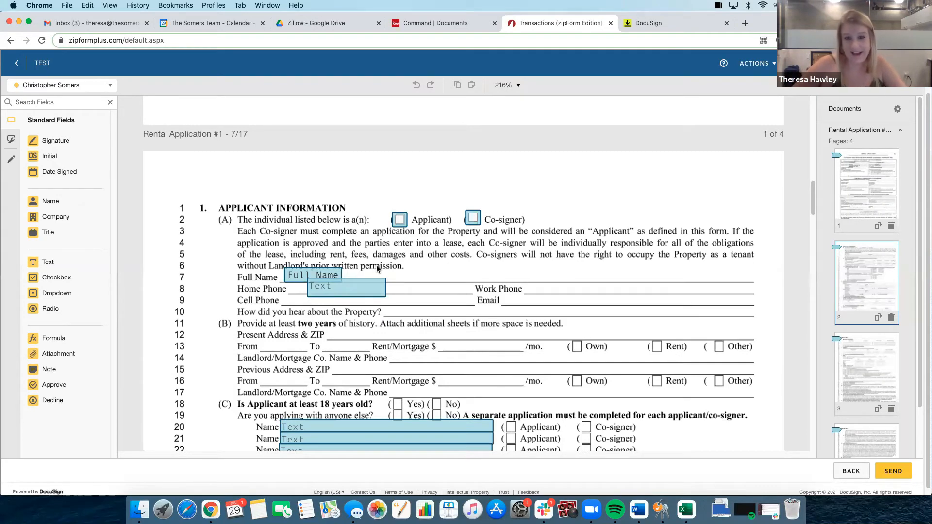
scroll(373, 258, "up", 20)
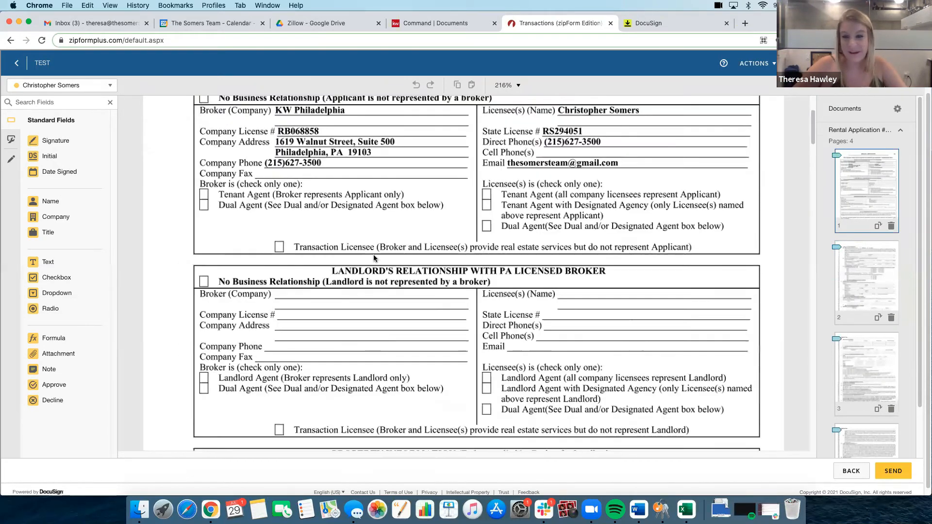
scroll(374, 258, "up", 2)
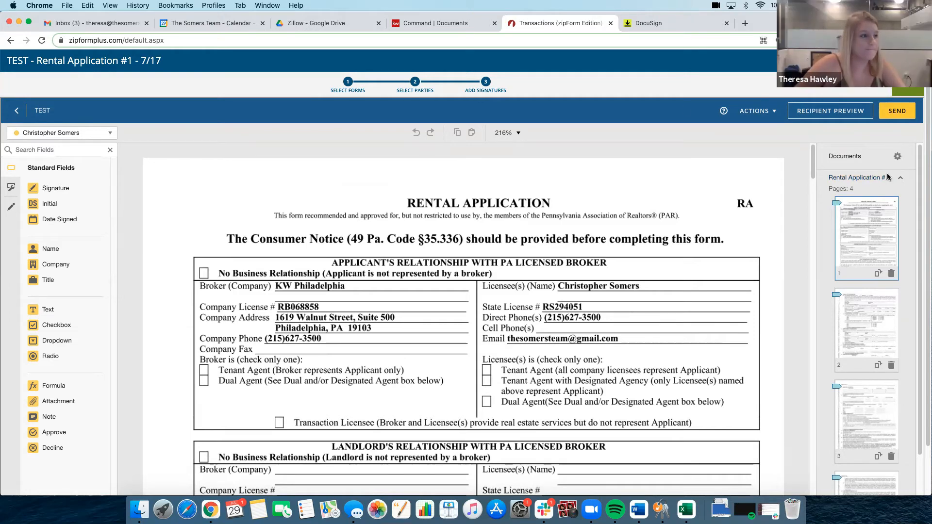
Close the TEST signature packet and return to the list of transactions
left_click(915, 89)
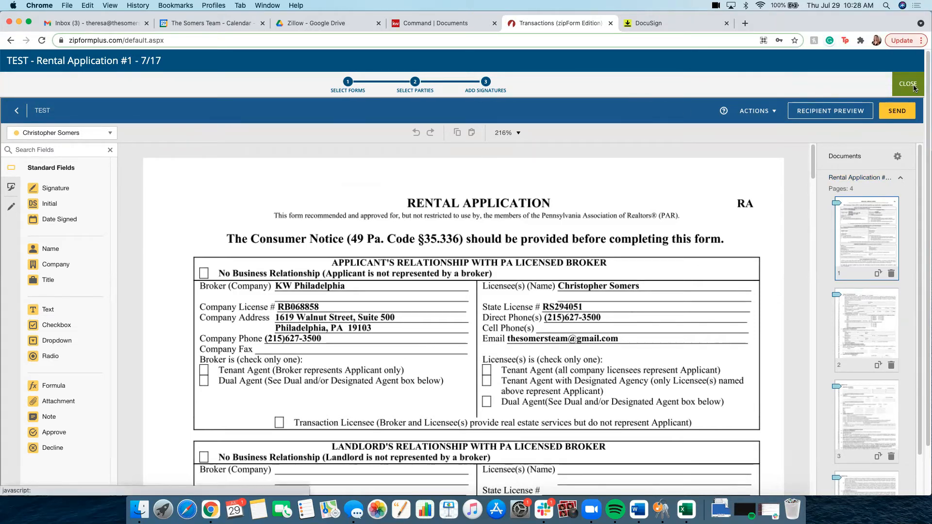
left_click(22, 60)
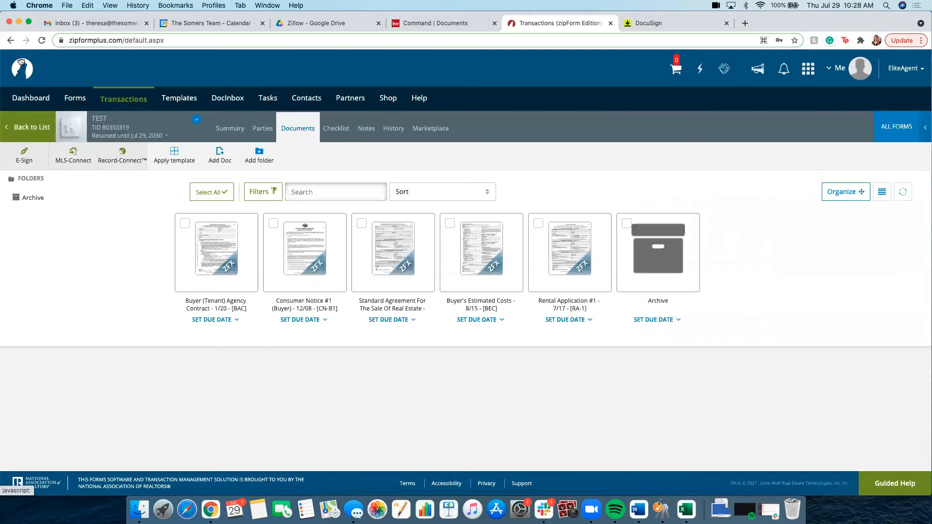
left_click(23, 123)
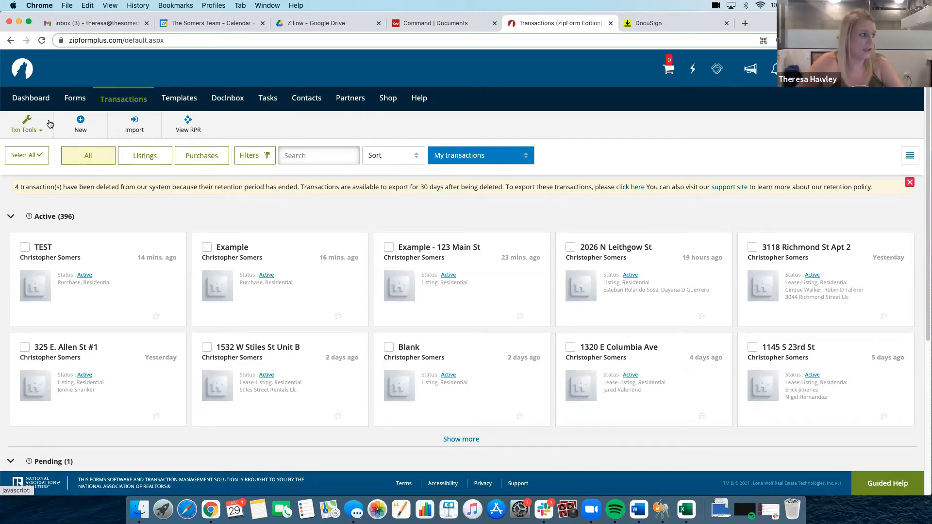
Create a residential New Lease transaction named "Example" plus the property's street address, using the Personal - EXAMPLE - Buyer Package template
left_click(83, 129)
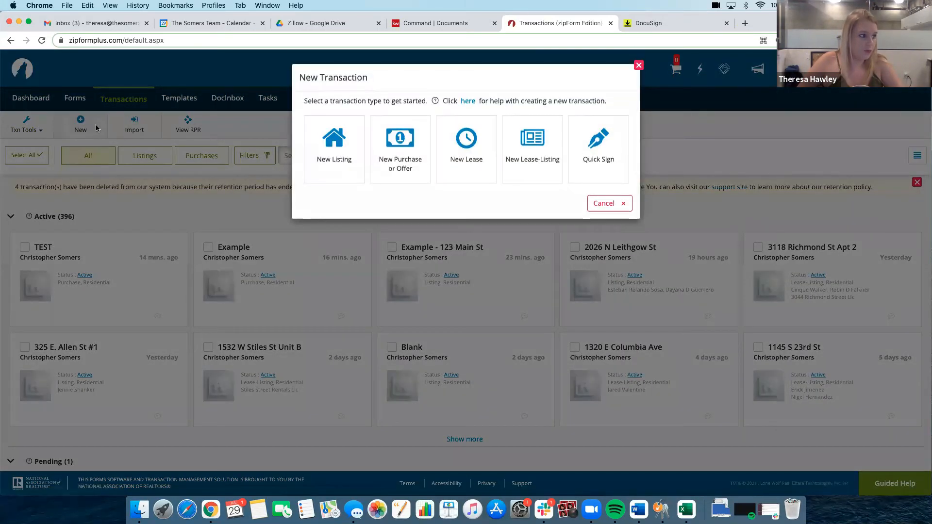
left_click(465, 173)
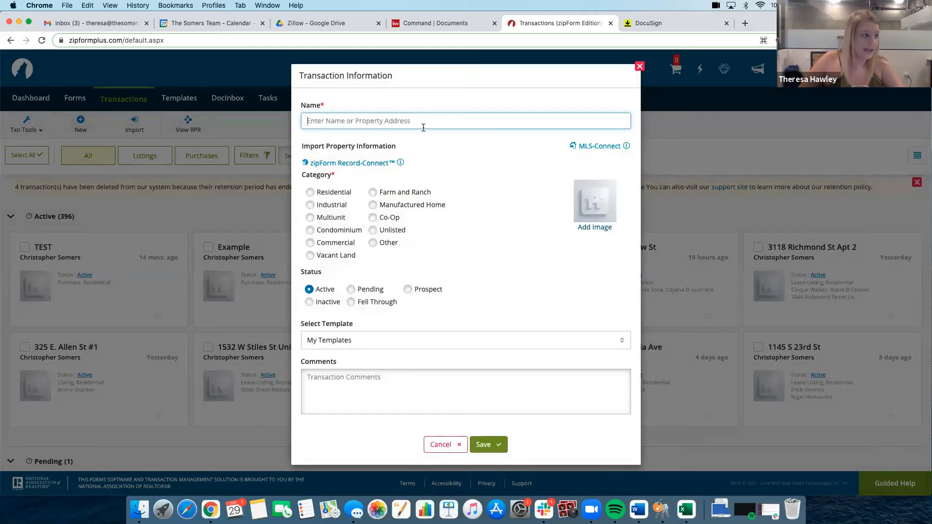
left_click(422, 124)
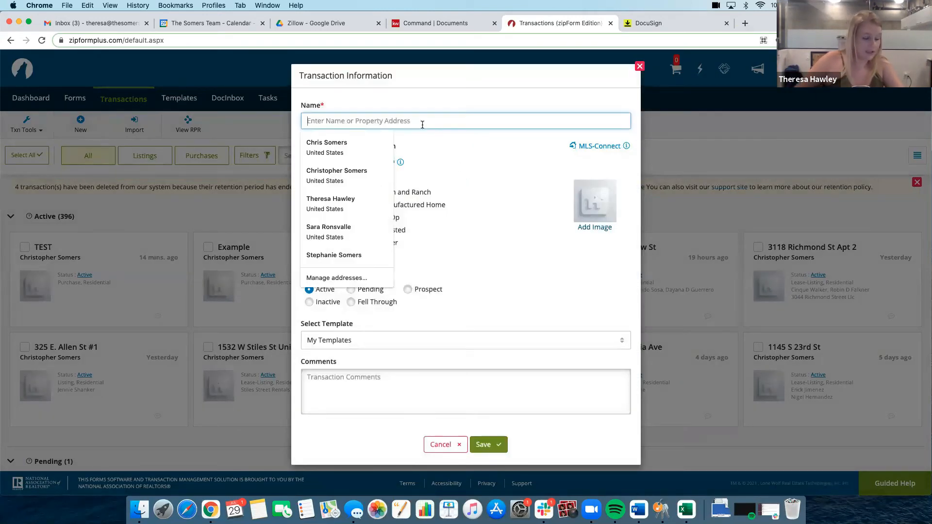
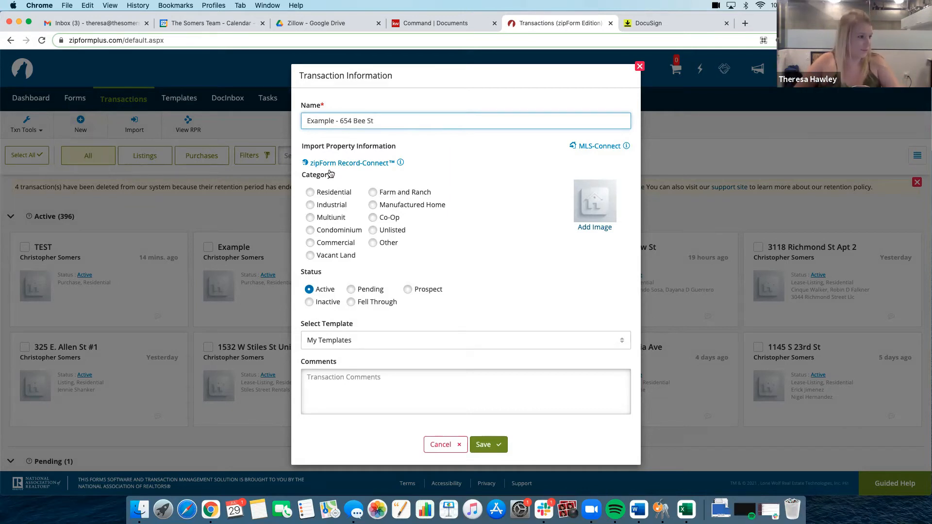
left_click(309, 192)
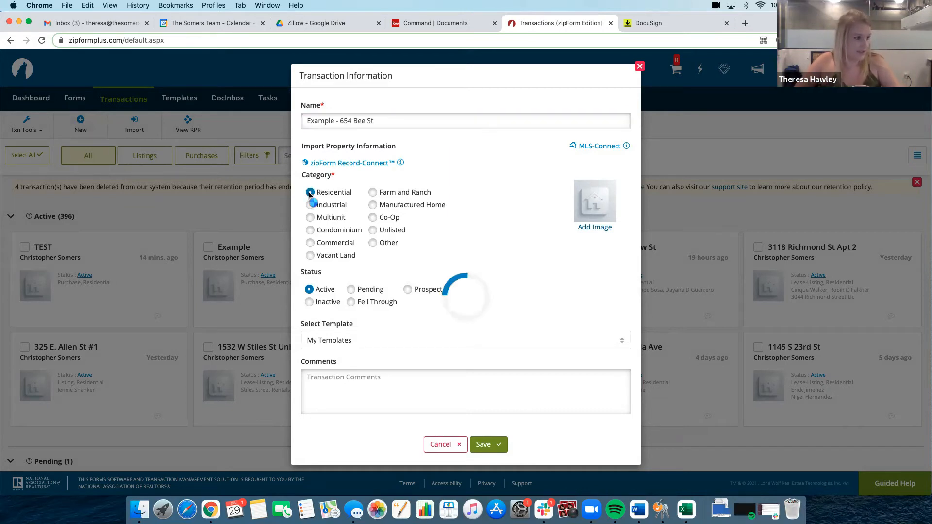
left_click(402, 343)
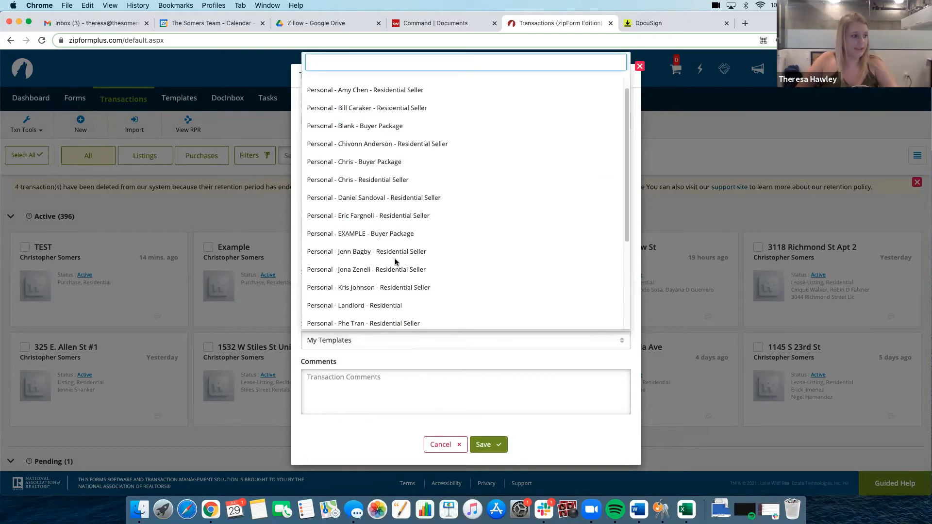
left_click(381, 235)
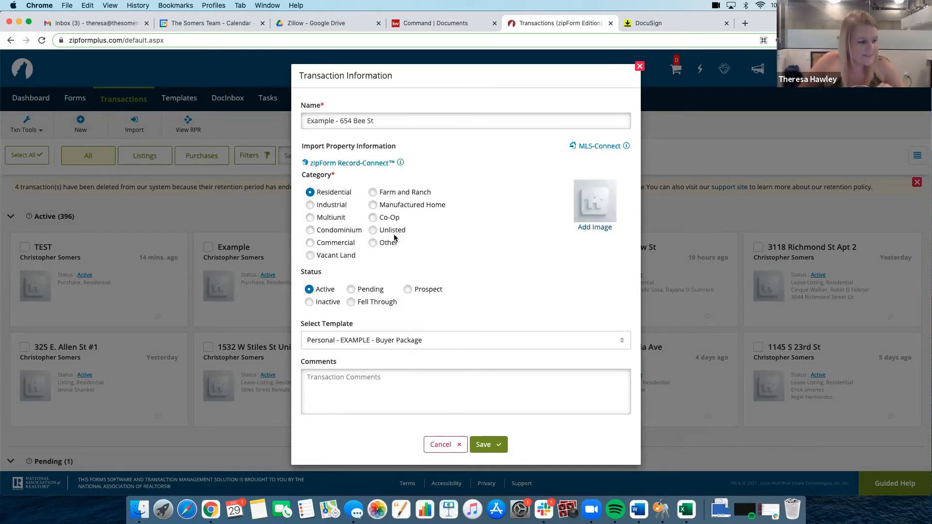
left_click(493, 446)
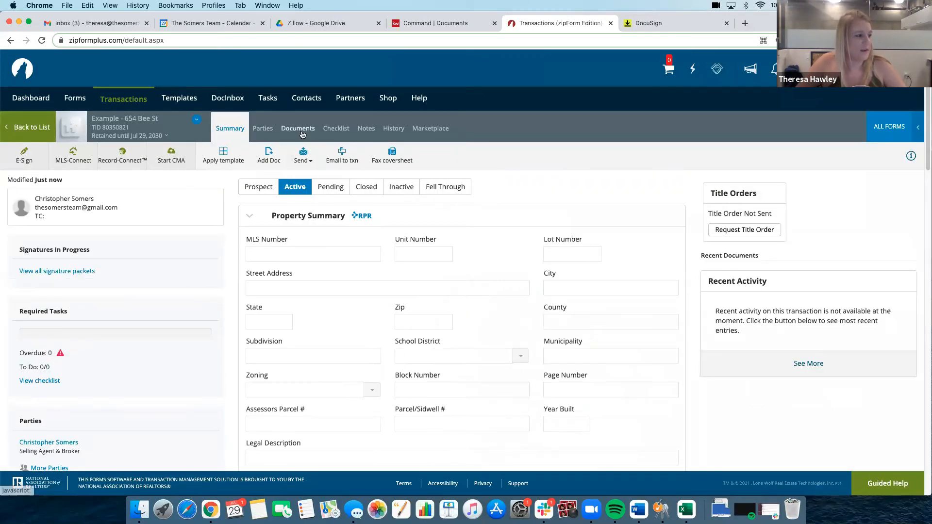
Add the Rental Application #1 - 7/17 form to the new lease transaction's documents and open it
left_click(301, 130)
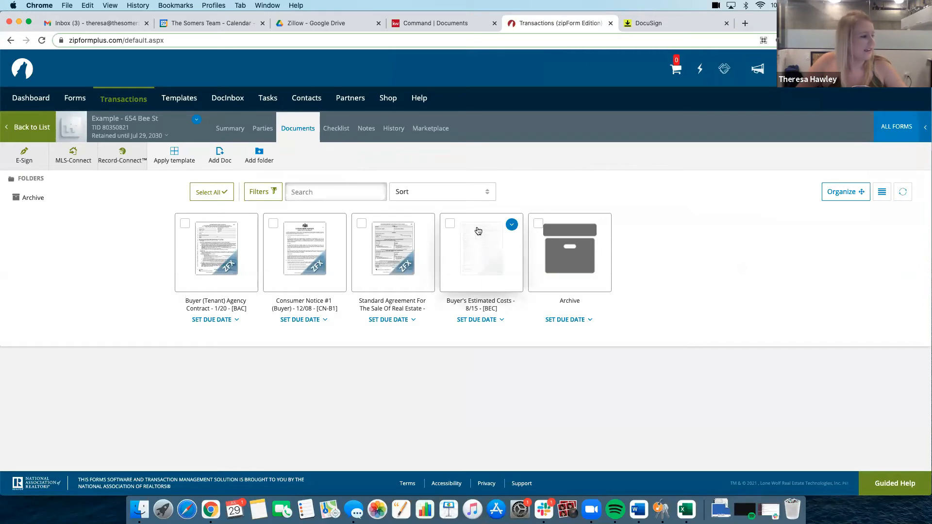
left_click(908, 128)
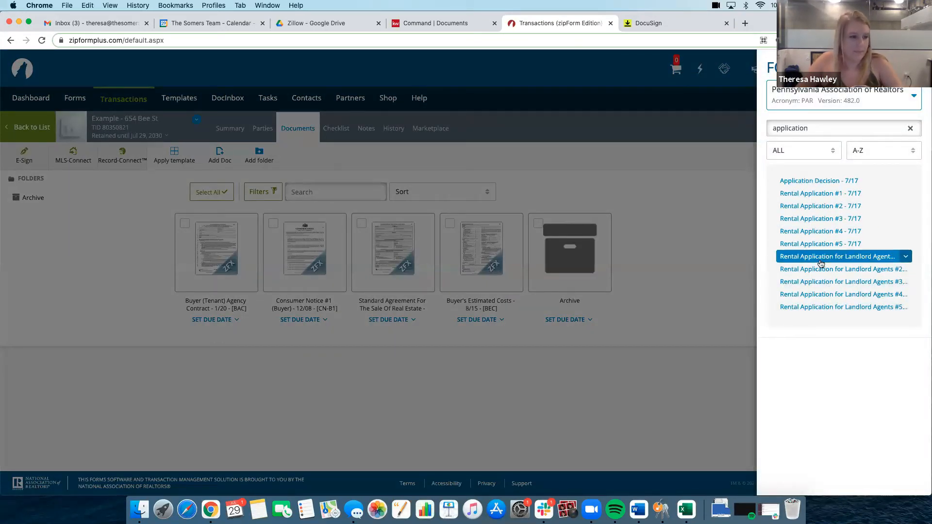
left_click(820, 194)
left_click(651, 250)
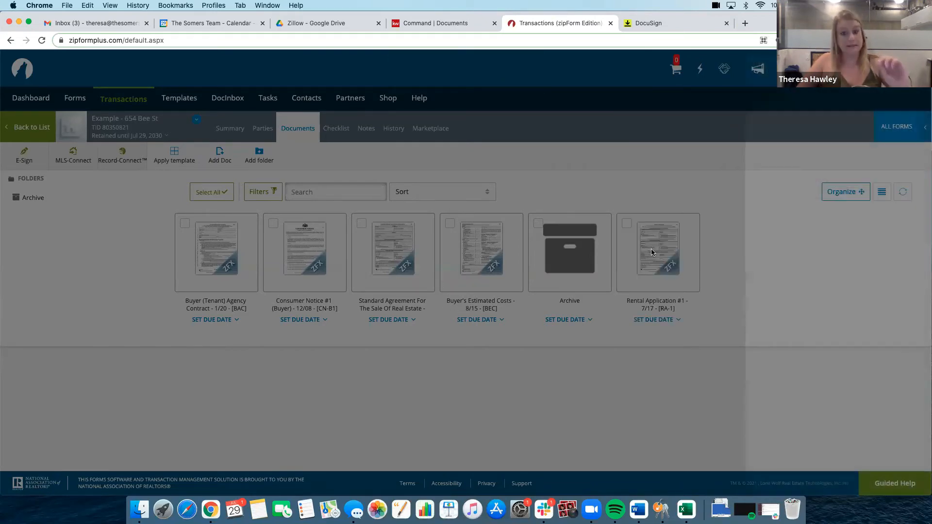
left_click(653, 248)
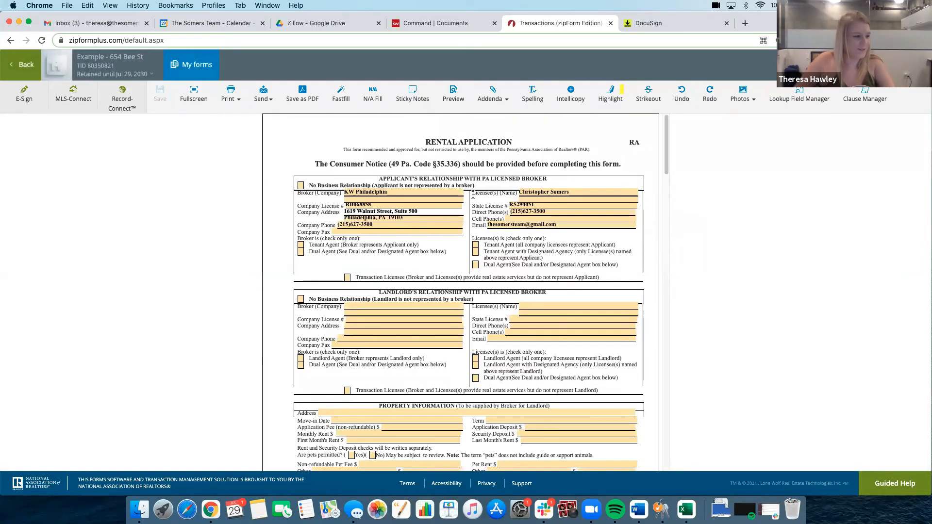
Fill in the property's address in the Rental Application's Property Information section using a suggested address match
scroll(474, 199, "down", 3)
left_click(341, 304)
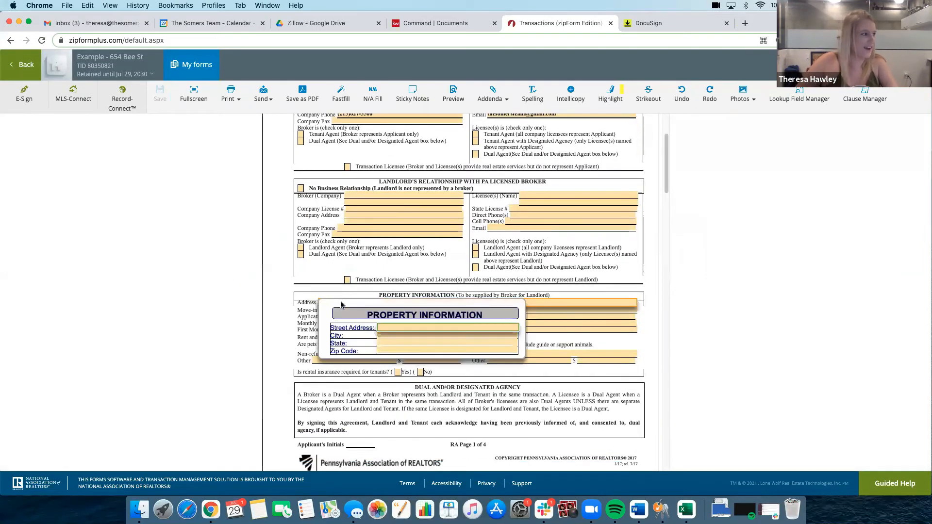
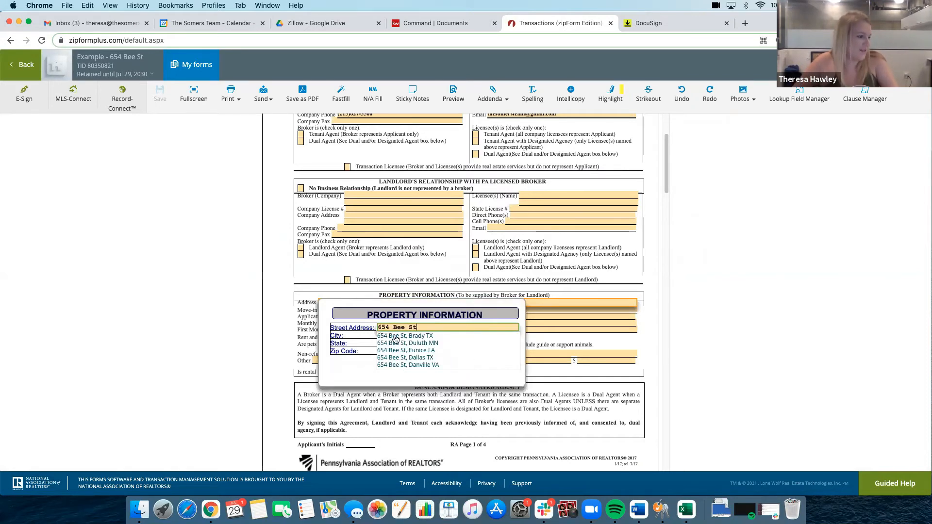
left_click(395, 336)
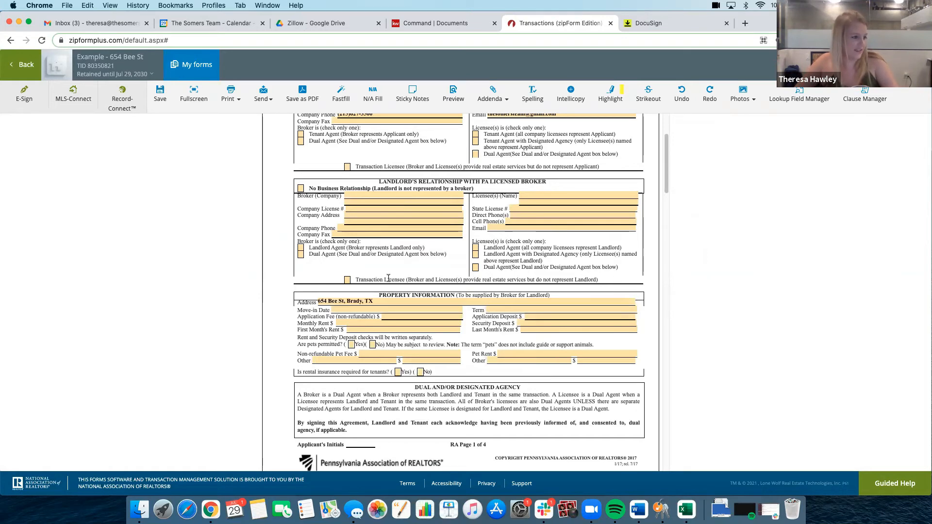
Set the Rental Application's move-in date to August 1, 2021
left_click(344, 309)
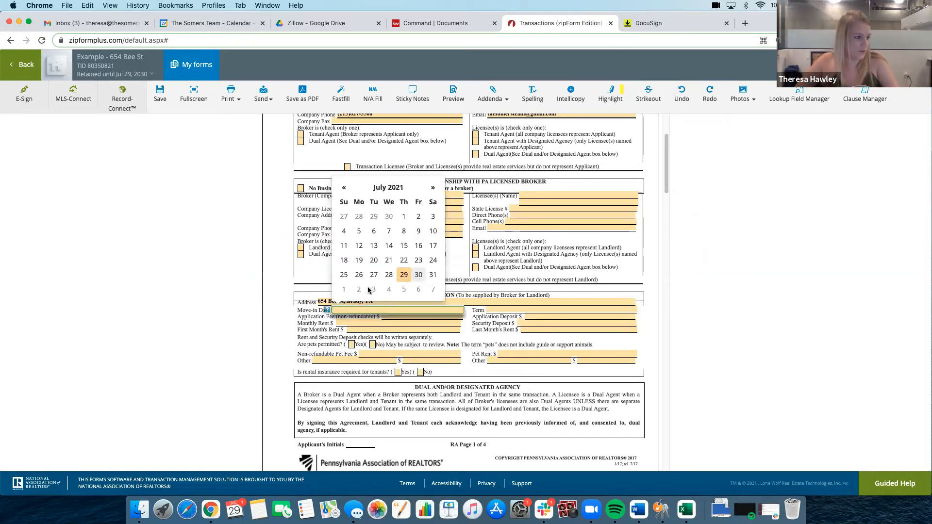
left_click(343, 291)
scroll(358, 377, "down", 6)
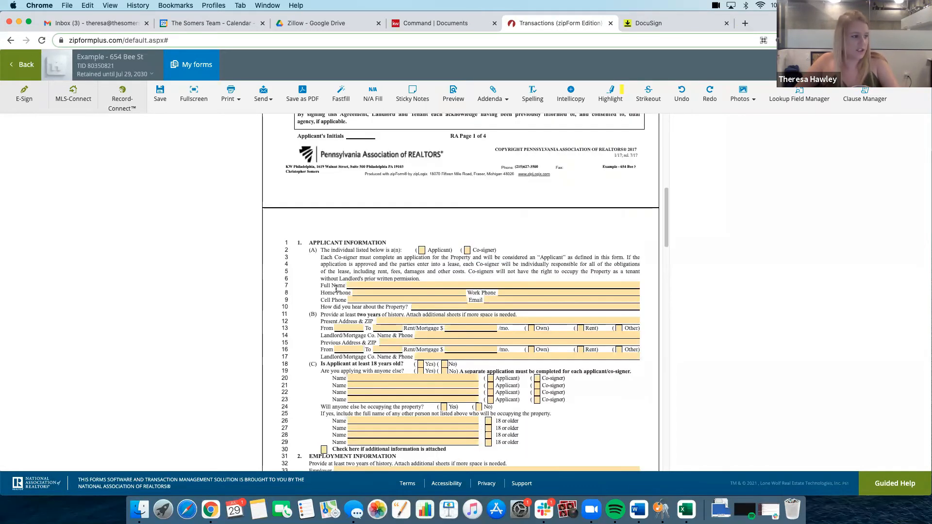
Save the completed Rental Application and start an e-signature packet for it
scroll(365, 233, "up", 8)
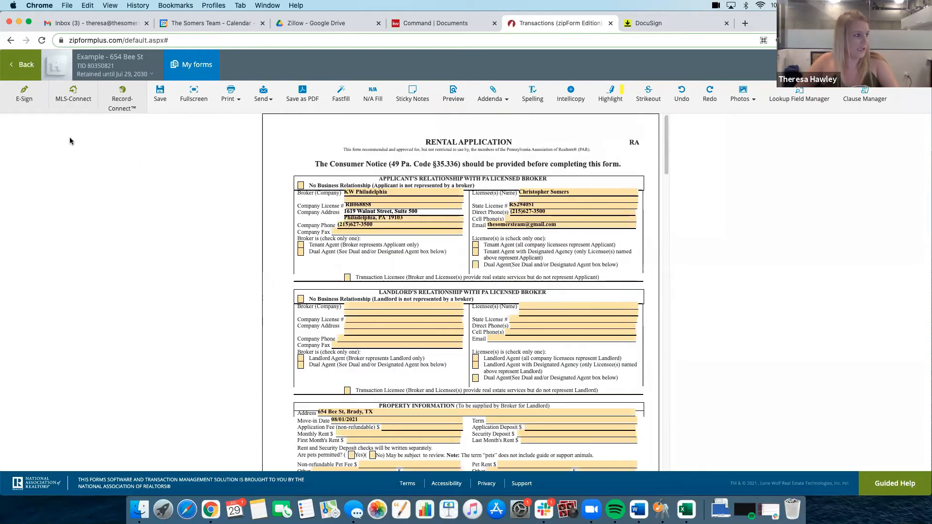
left_click(160, 97)
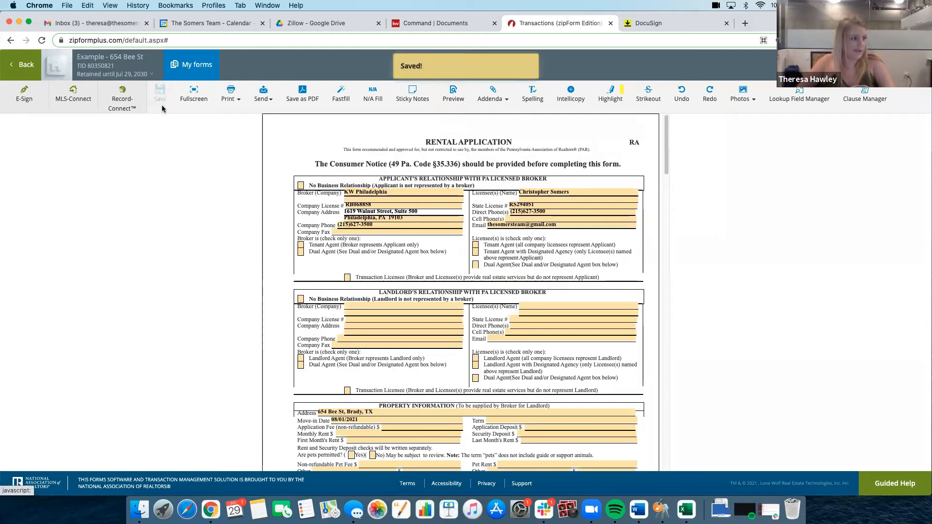
left_click(24, 96)
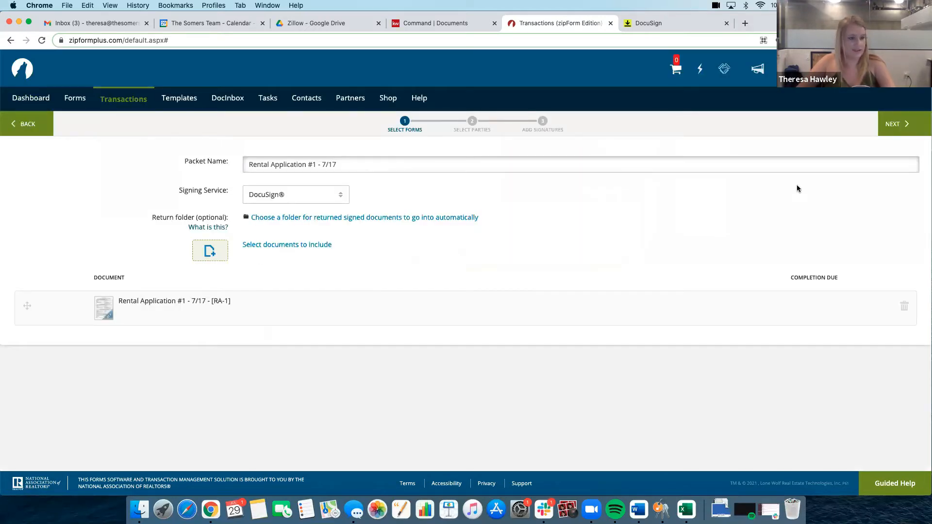
Add the selling agent as a signer and continue to signature placement with the Example - Tenant Application template applied
left_click(898, 127)
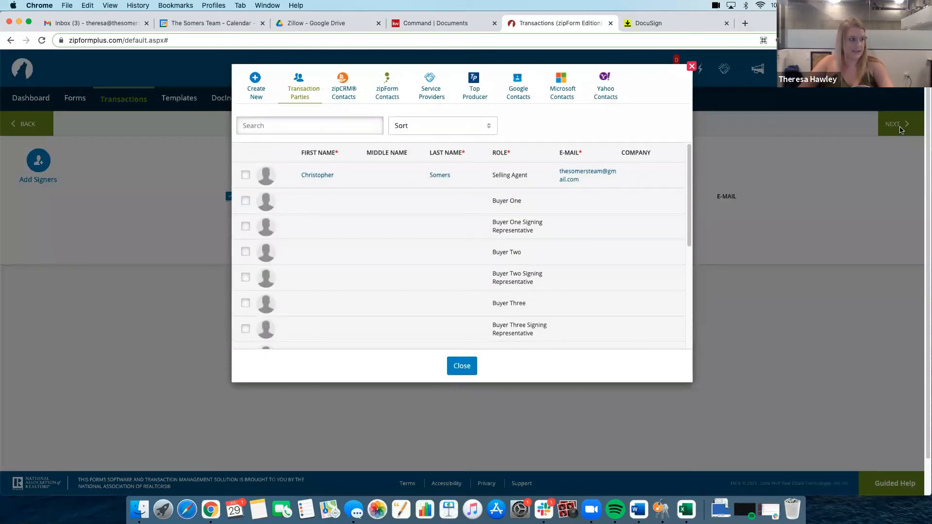
left_click(245, 175)
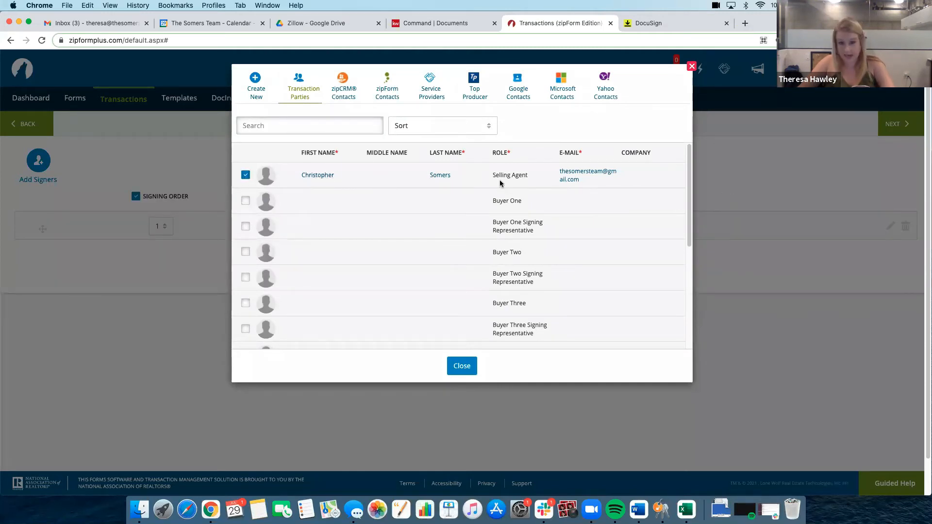
left_click(462, 367)
left_click(893, 125)
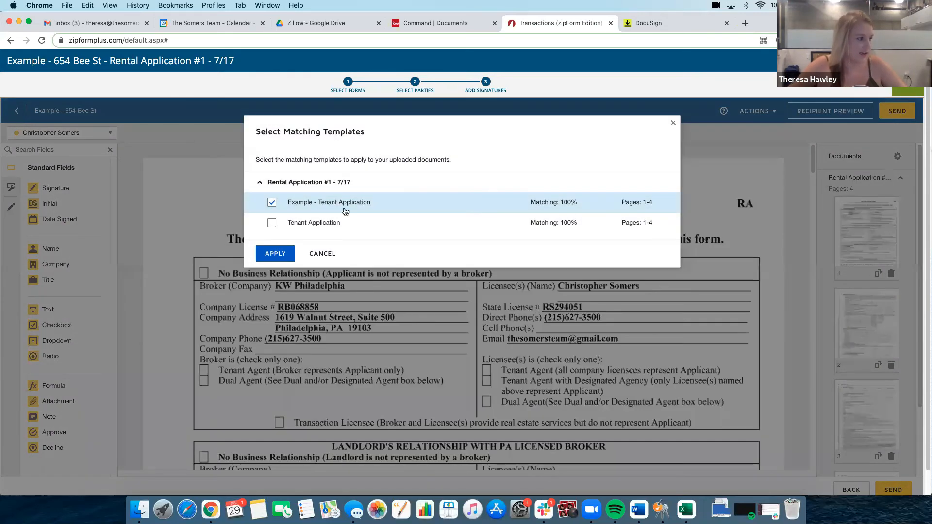
left_click(271, 253)
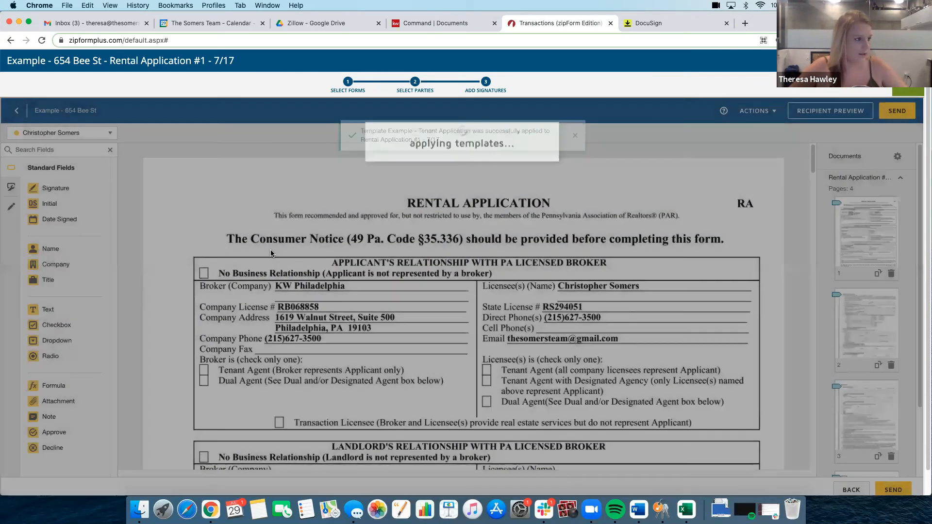
Edit the envelope's recipients and fill in the Tenant's name and email from a saved contact
scroll(291, 267, "down", 15)
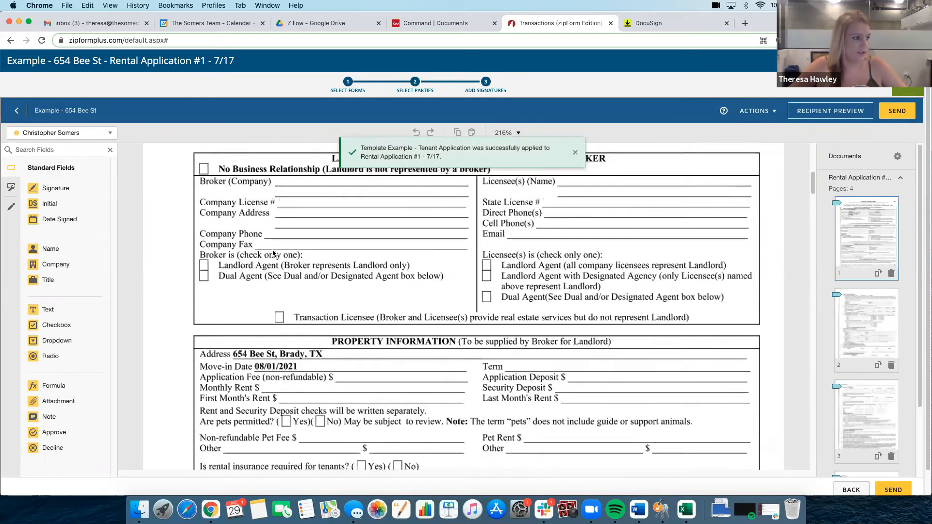
left_click(755, 111)
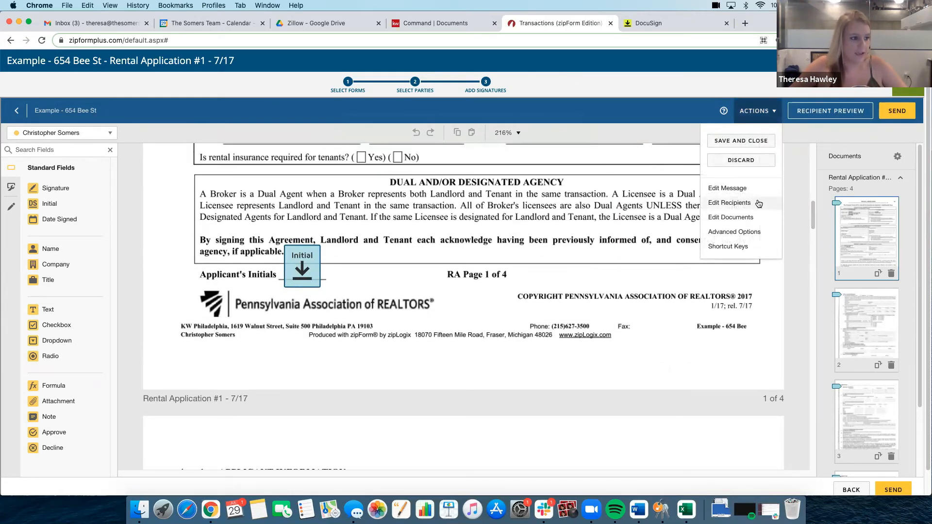
left_click(759, 203)
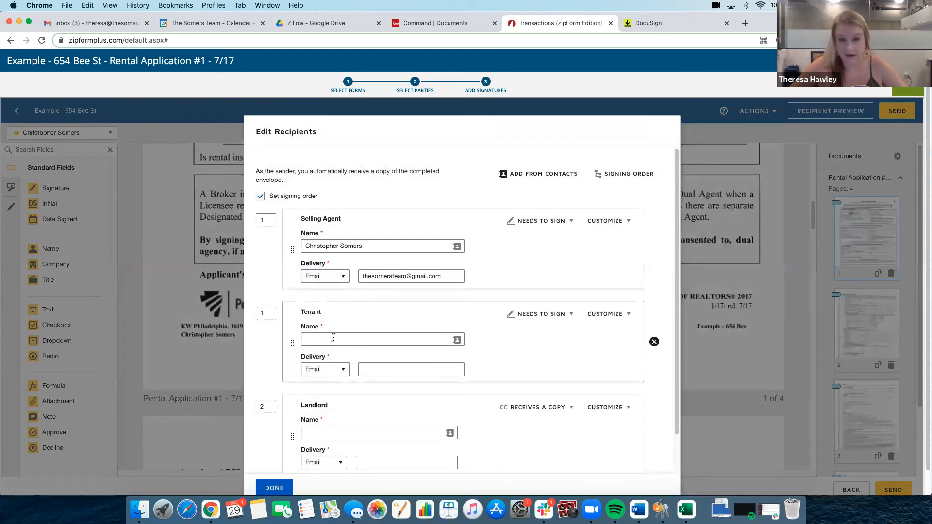
scroll(333, 337, "down", 1)
left_click(333, 318)
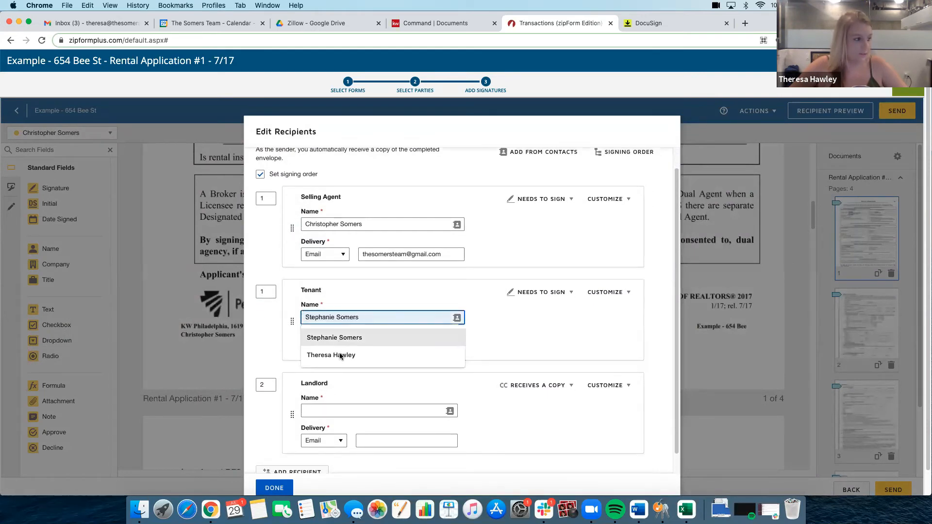
type("theresa")
left_click(348, 334)
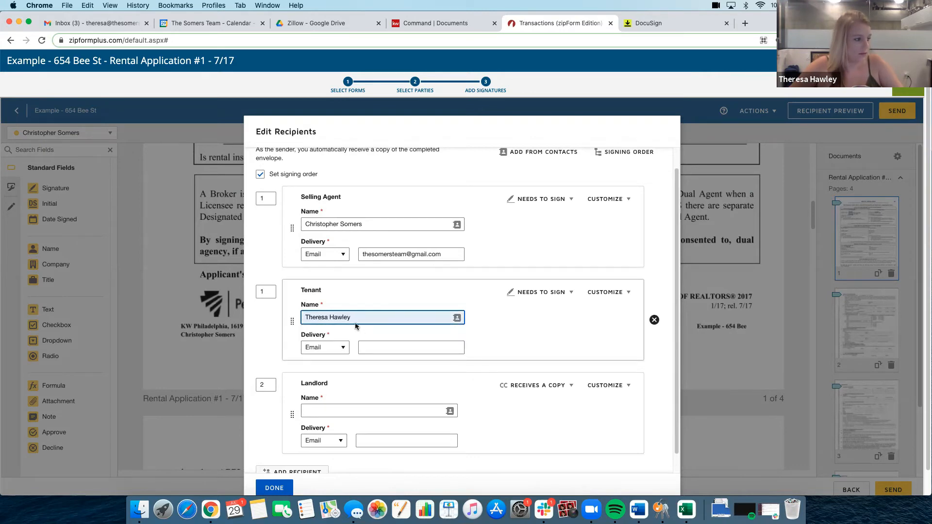
left_click(364, 318)
left_click(359, 334)
Fill in the Landlord recipient from a suggested contact and apply the recipient changes
left_click(361, 413)
left_click(360, 433)
left_click(274, 488)
Check which recipient the applicant's Initial field is assigned to and review the template's fields on the following page
left_click(298, 278)
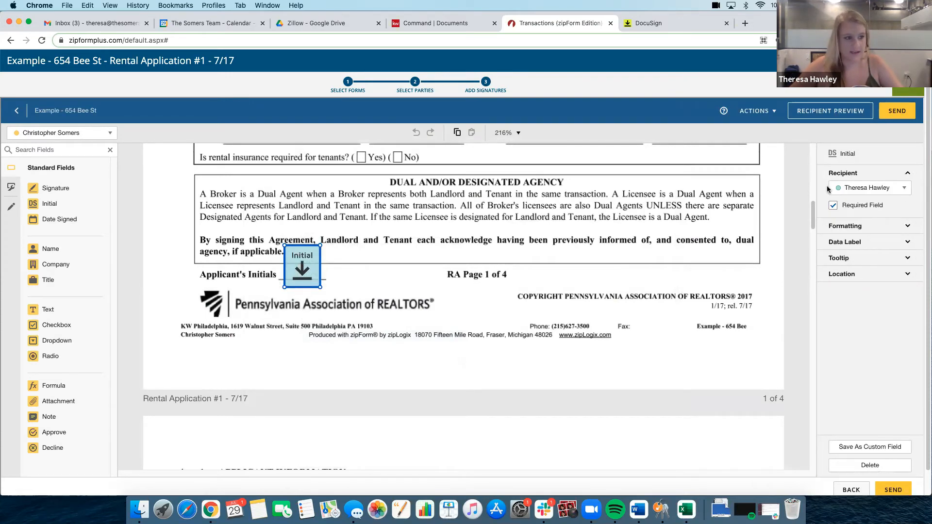
scroll(418, 255, "down", 10)
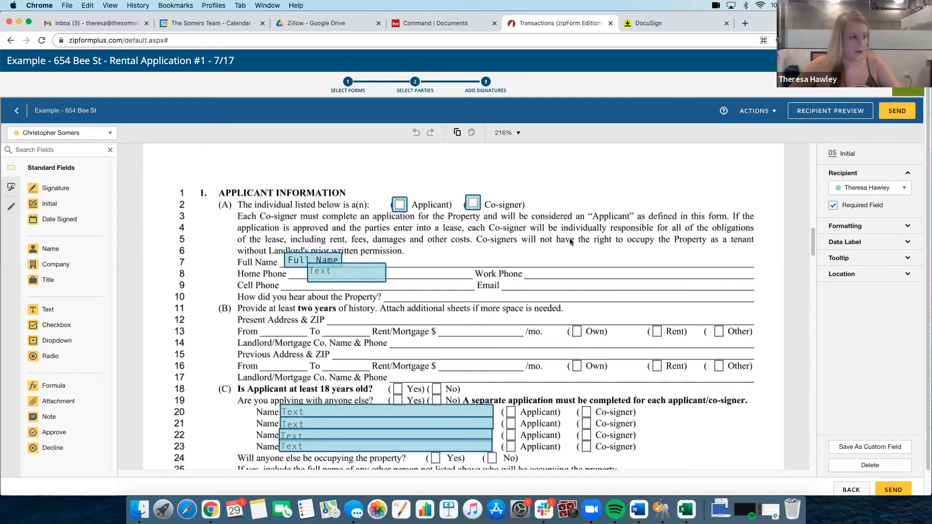
scroll(527, 275, "down", 2)
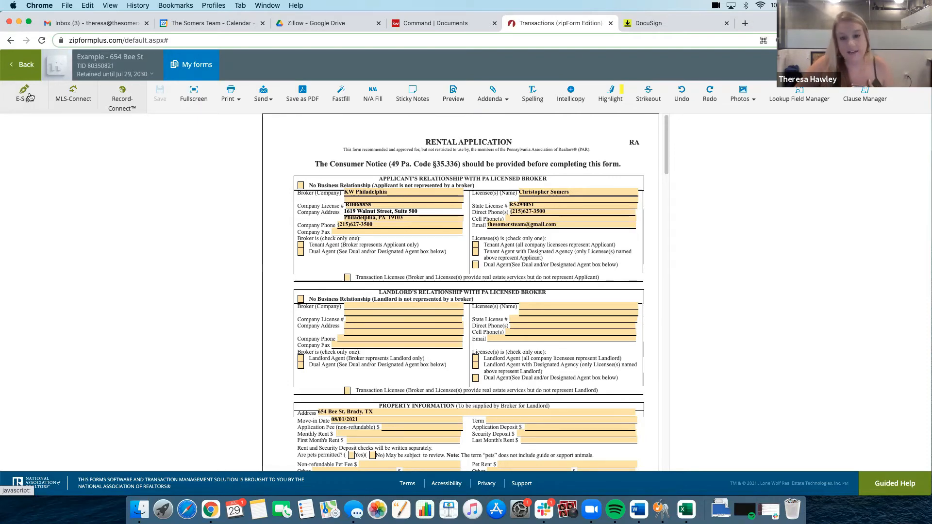
Open the transaction's Buyer (Tenant) Agency Contract, enter the first buyer's full name, and save the form
left_click(7, 70)
left_click(205, 270)
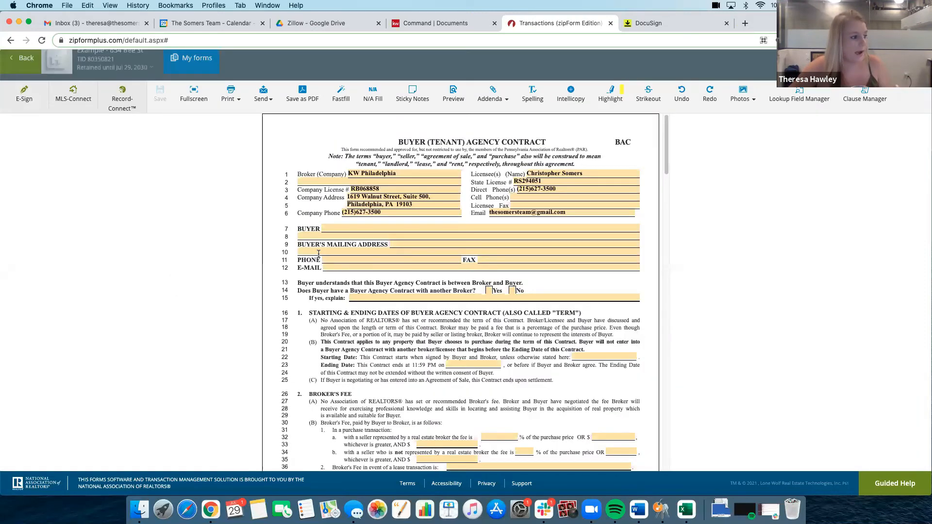
left_click(346, 229)
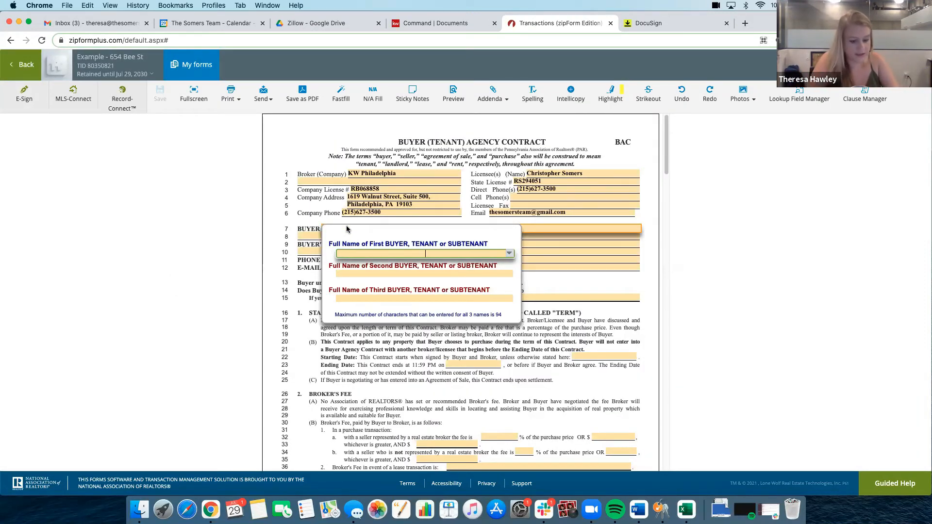
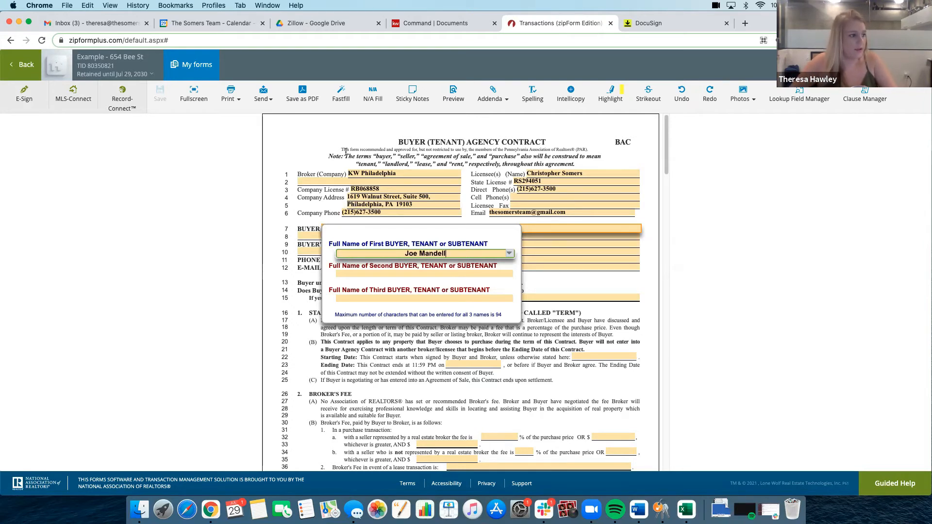
key("Return")
left_click(168, 94)
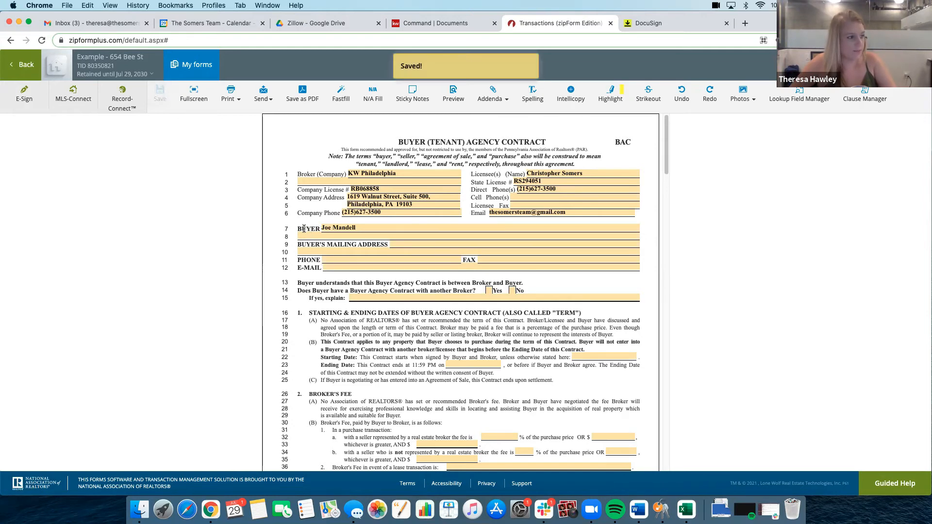
Start an e-signature packet for the Buyer (Tenant) Agency Contract and view the transaction parties available as signers
left_click(29, 100)
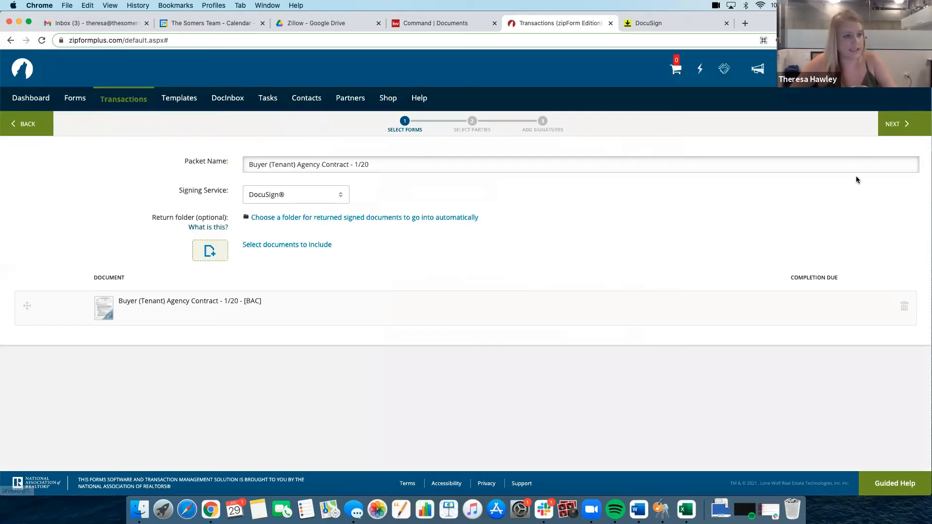
left_click(903, 122)
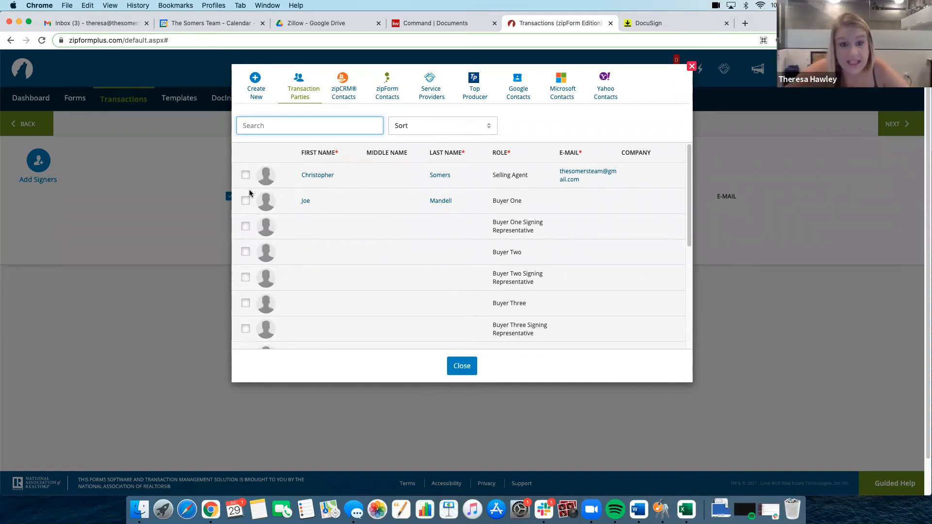
left_click(691, 66)
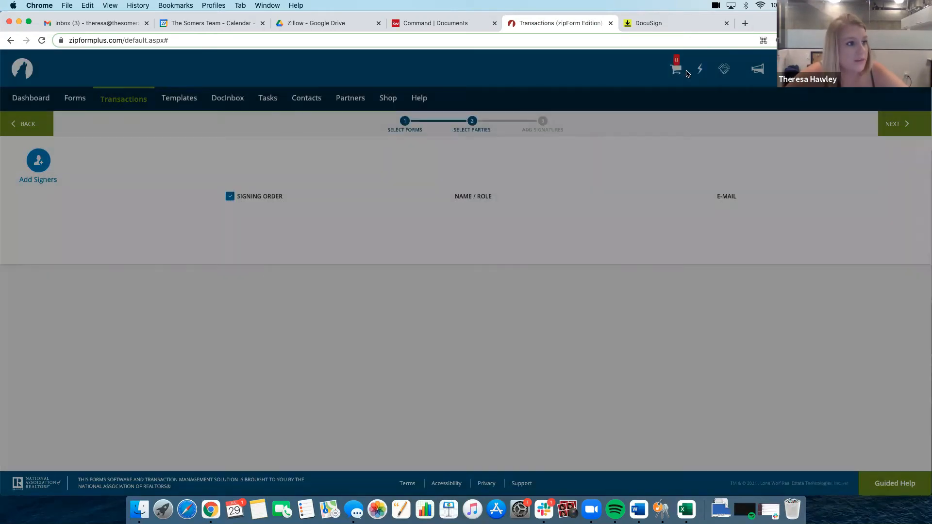
Look through the partner marketplace, account profile and products, and open the account's E-Signatures Options showing the DocuSign link
left_click(350, 103)
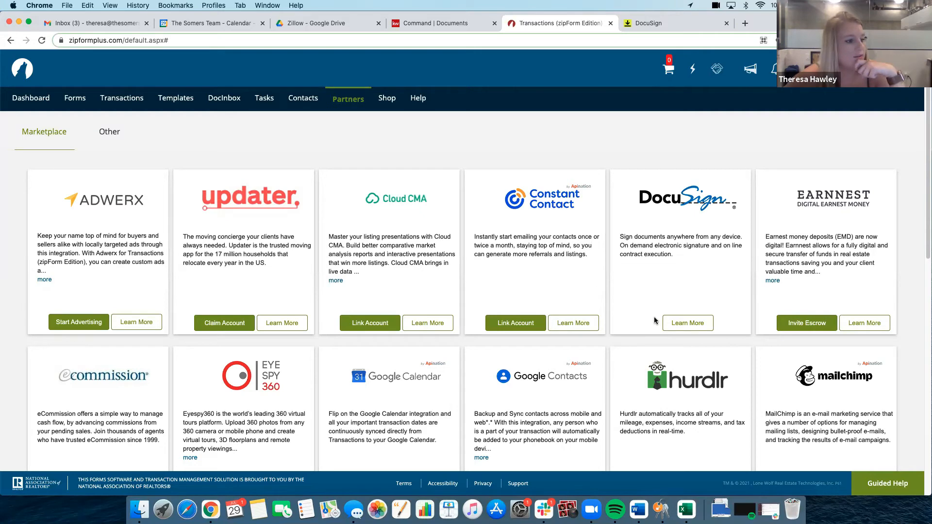
left_click(808, 69)
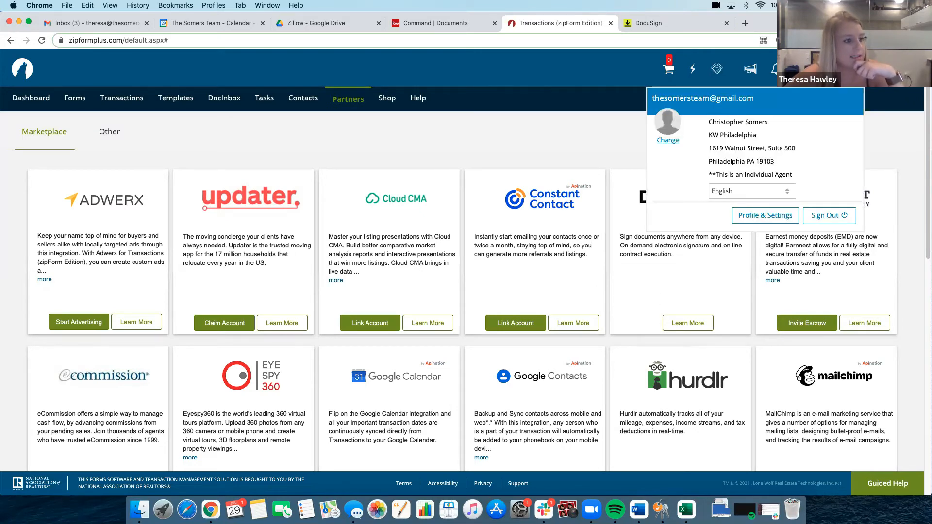
left_click(764, 215)
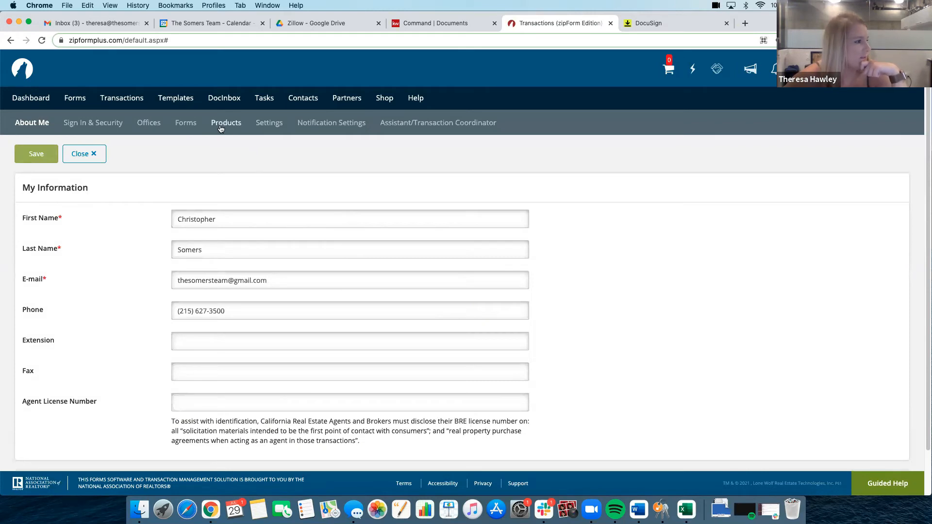
left_click(227, 123)
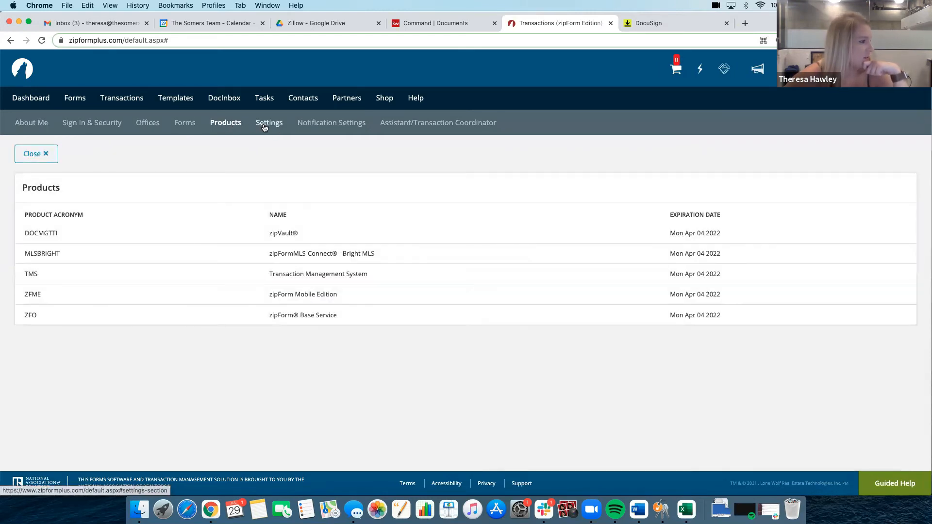
left_click(264, 125)
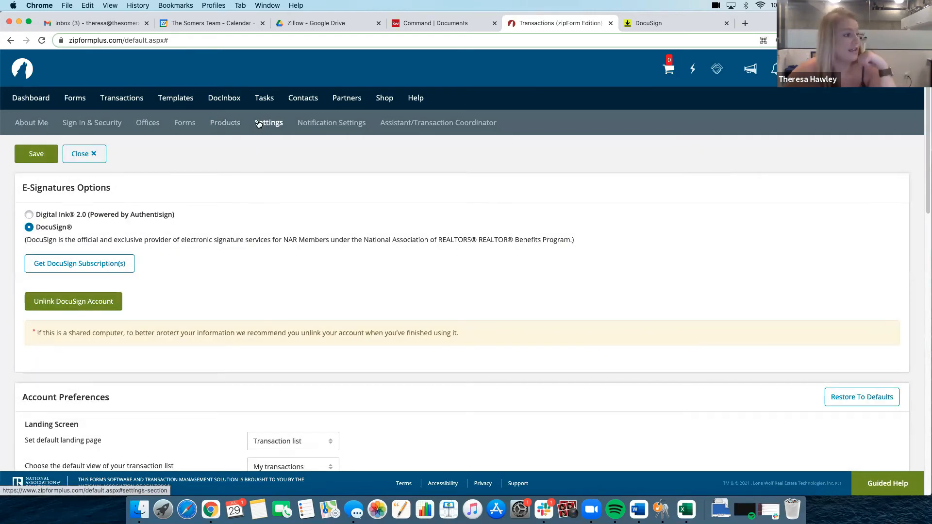
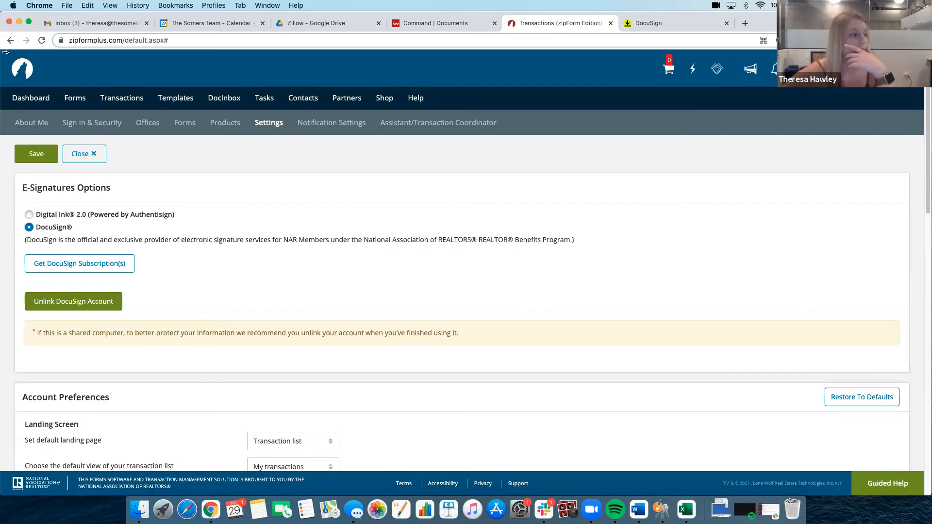
Create a new residential listing transaction named "Test - Listing Example" using the lead agent's personal Residential Seller template
left_click(49, 97)
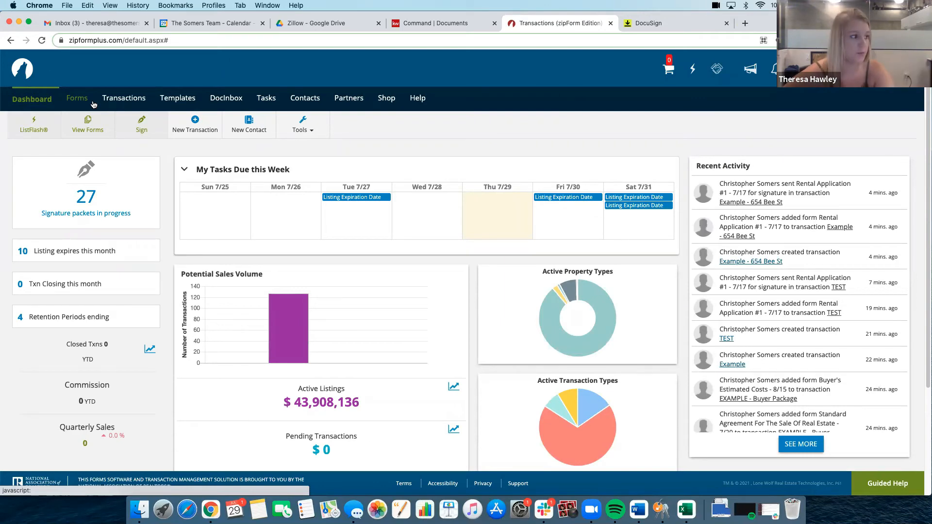
left_click(120, 100)
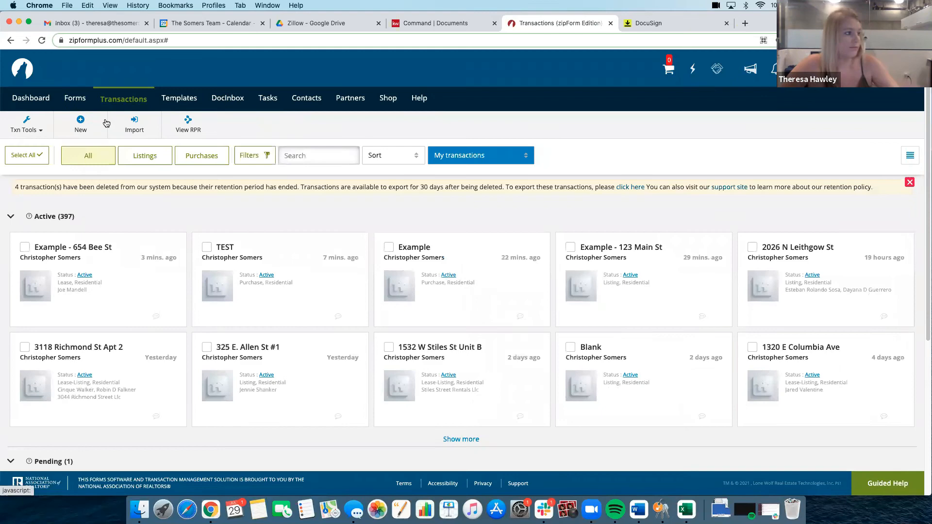
left_click(81, 124)
left_click(313, 149)
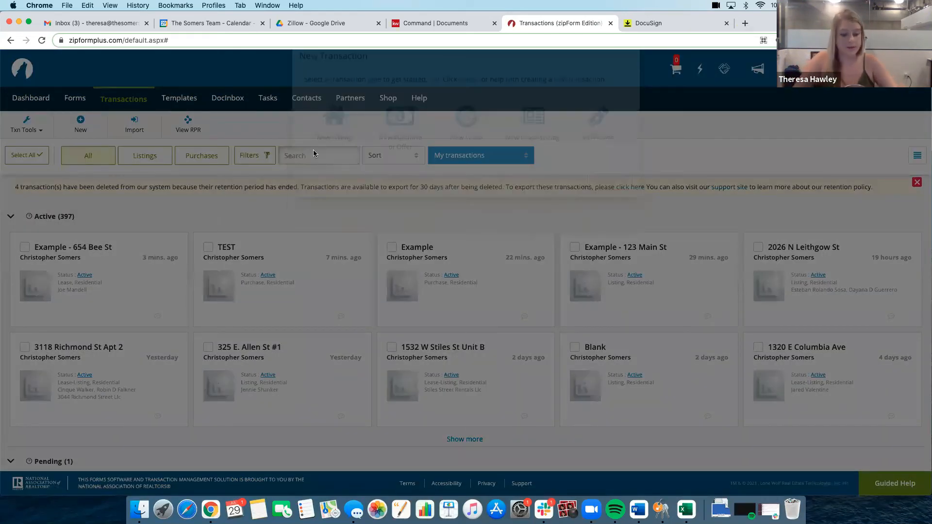
type("T")
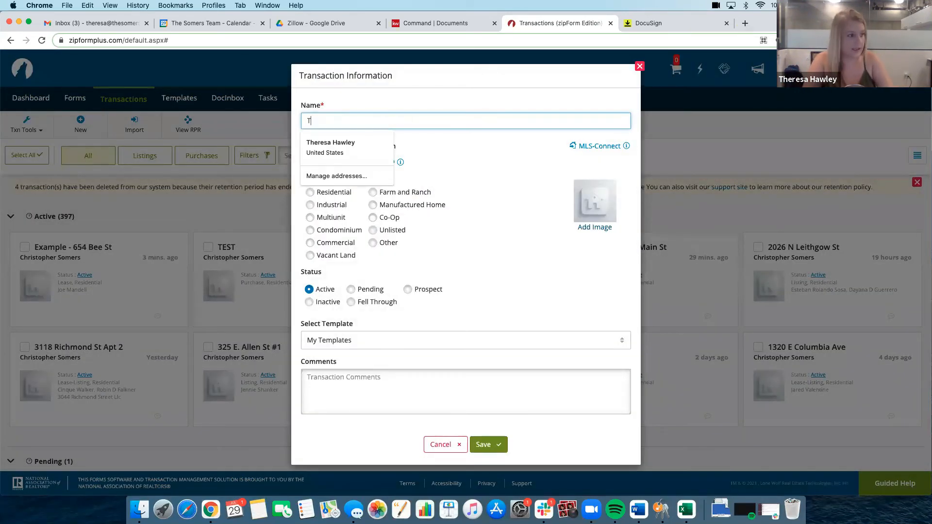
type("est - Listing Example")
left_click(310, 192)
left_click(367, 341)
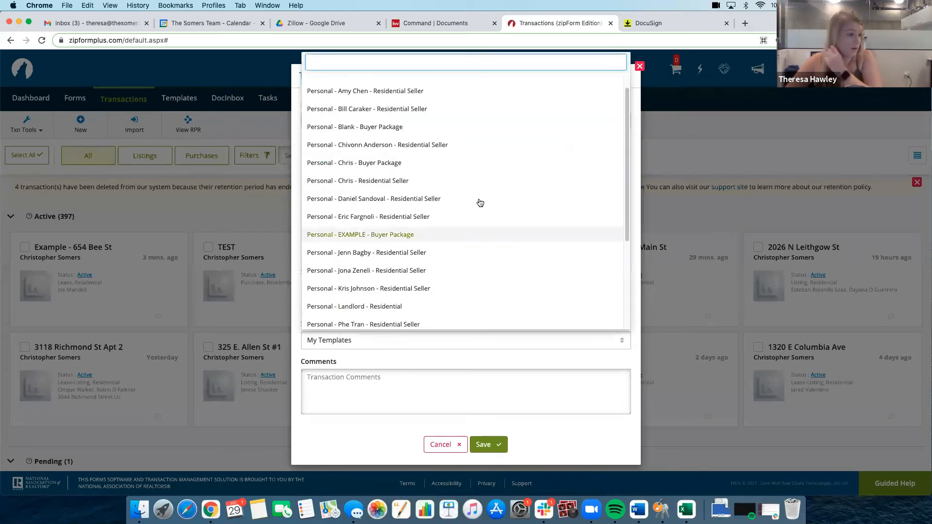
left_click(465, 181)
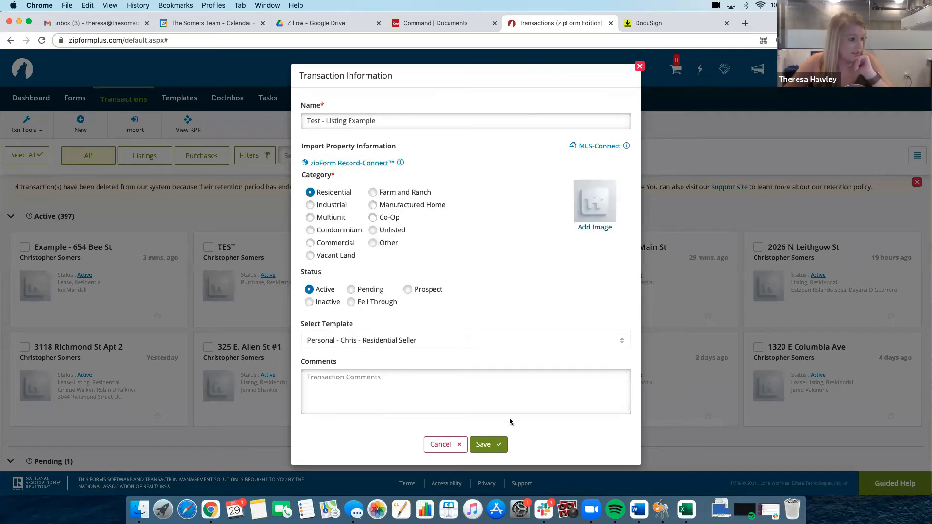
left_click(497, 444)
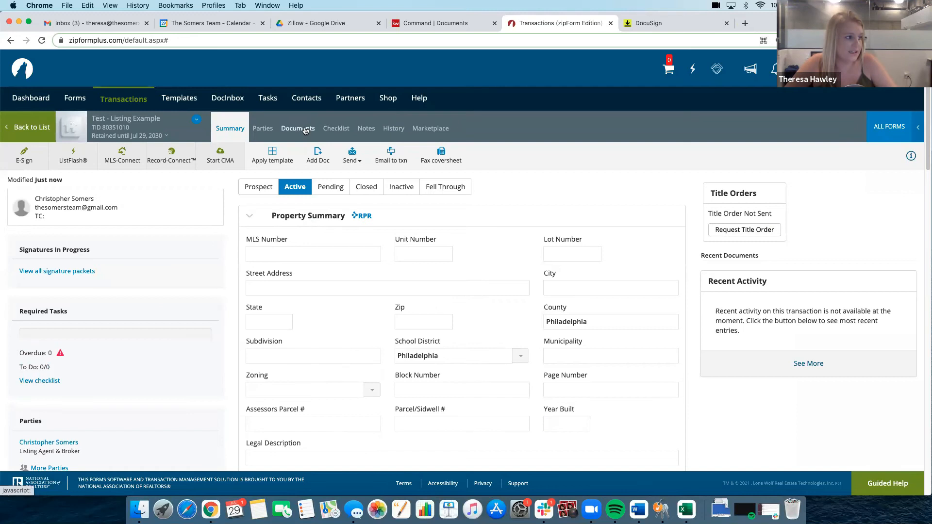
Fill in the first seller's full name and e-mail on the transaction's Listing Contract, save it, and return to the documents
left_click(305, 130)
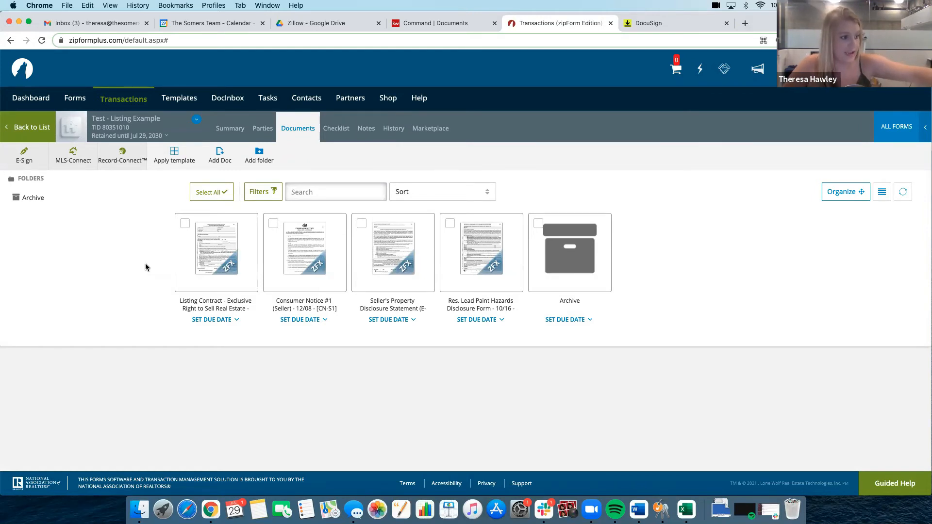
left_click(206, 252)
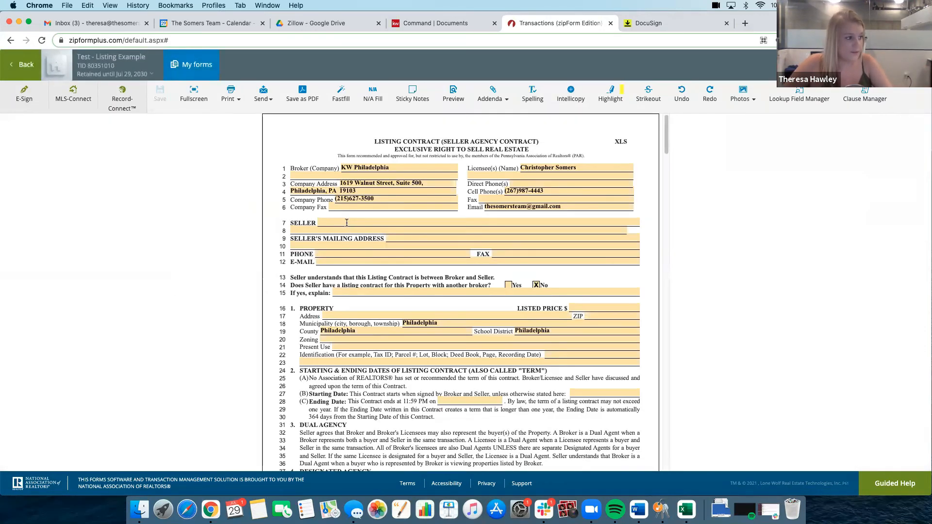
left_click(348, 224)
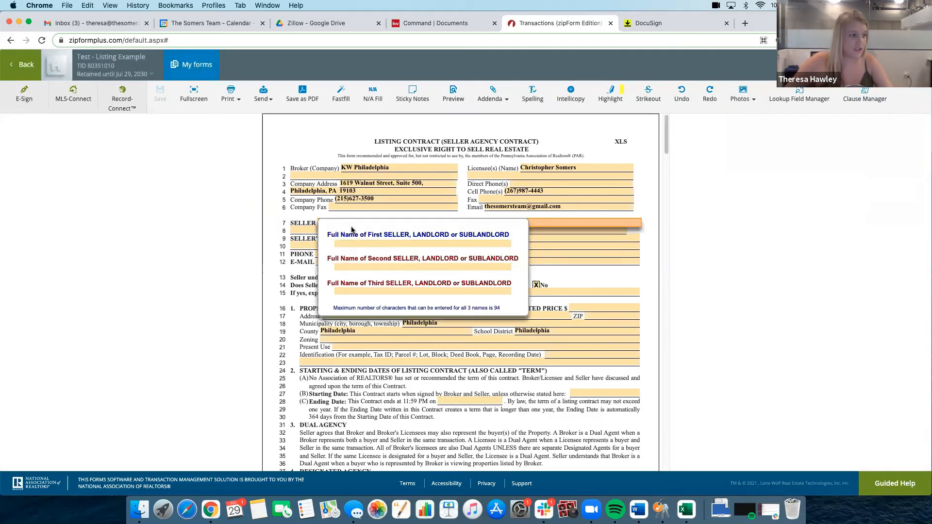
left_click(406, 243)
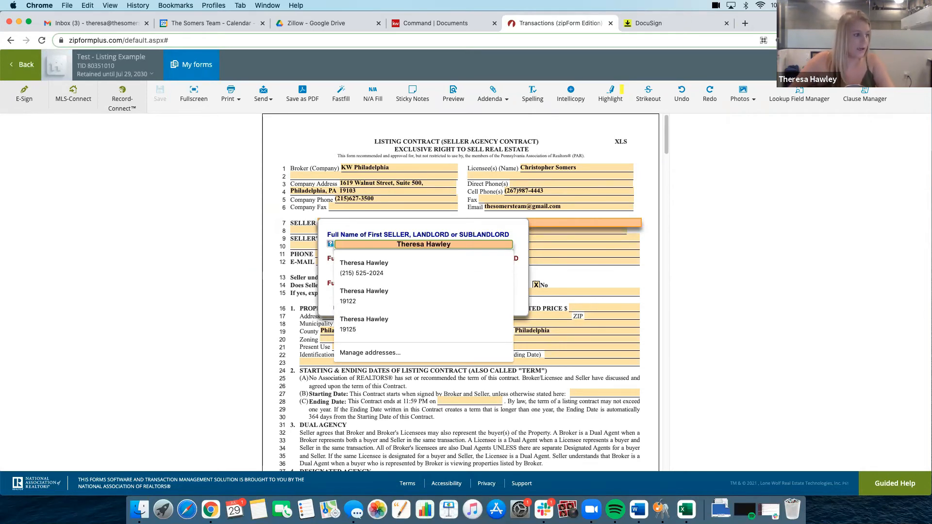
left_click(303, 281)
left_click(322, 260)
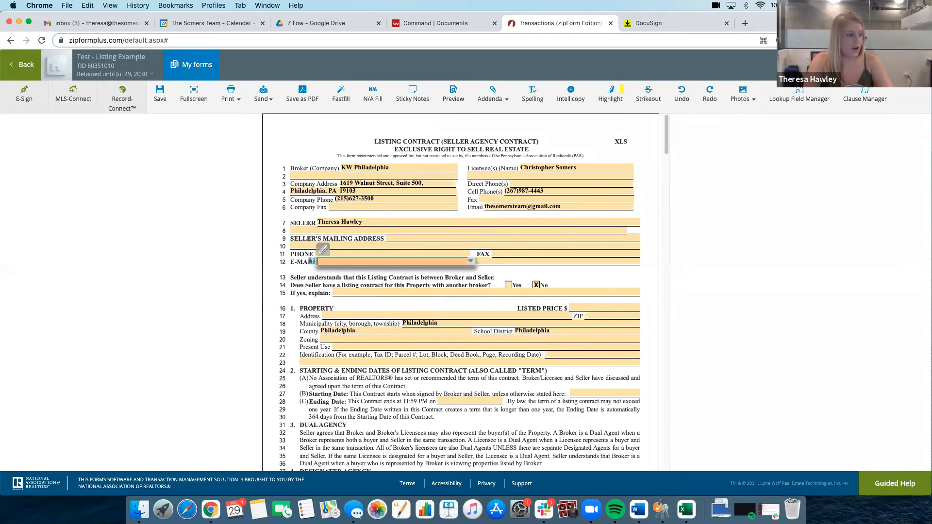
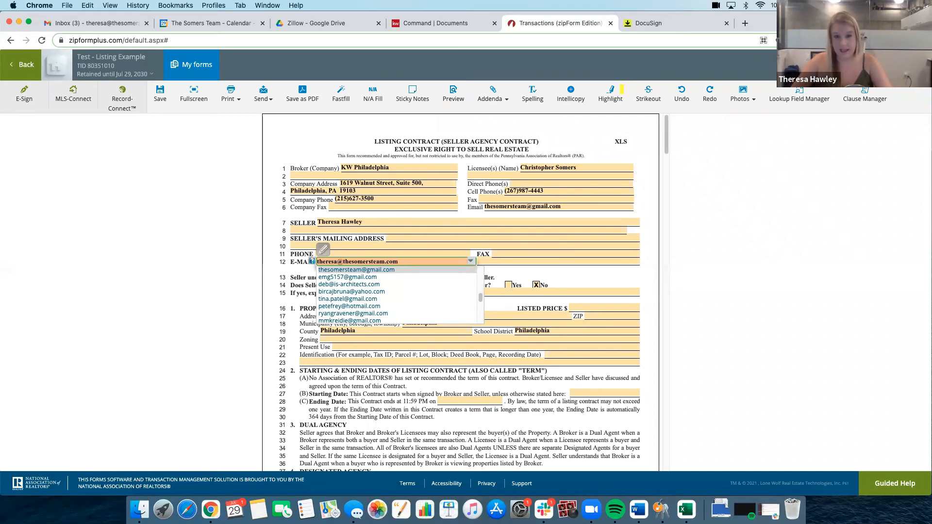
left_click(291, 147)
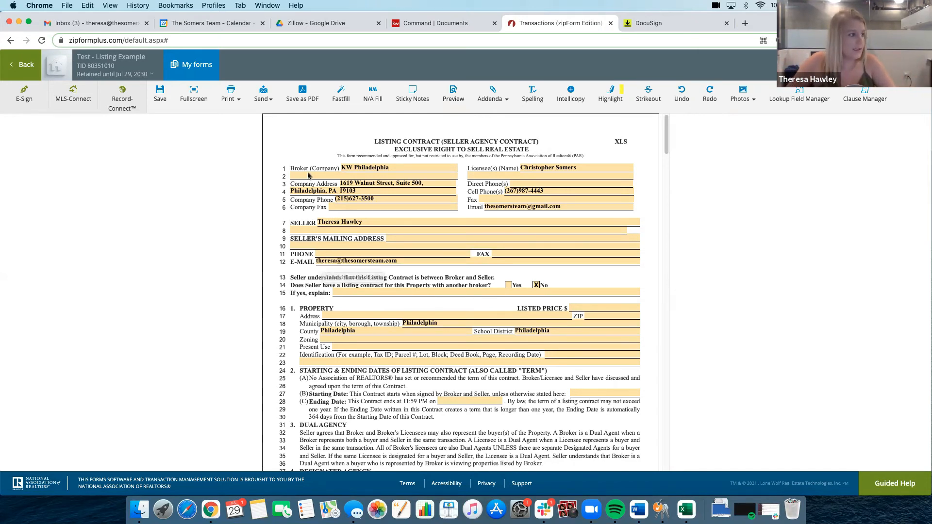
left_click(161, 96)
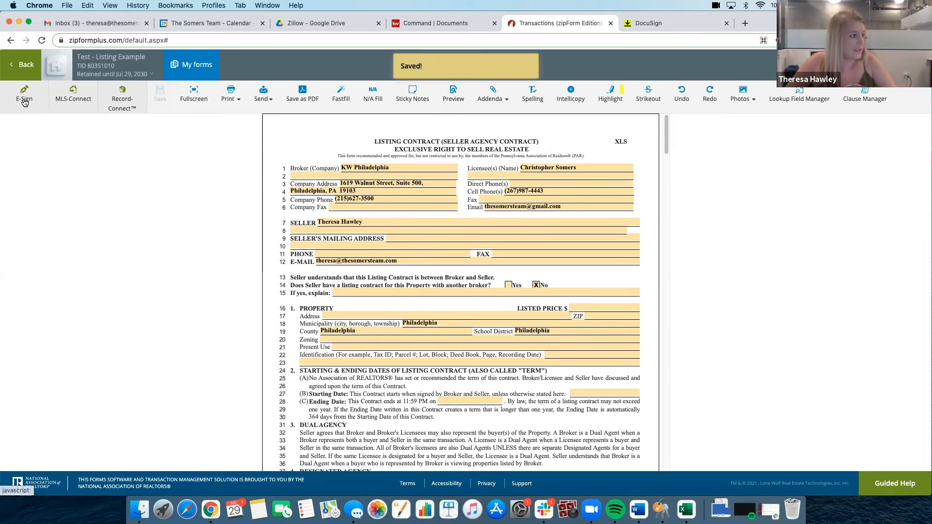
left_click(19, 64)
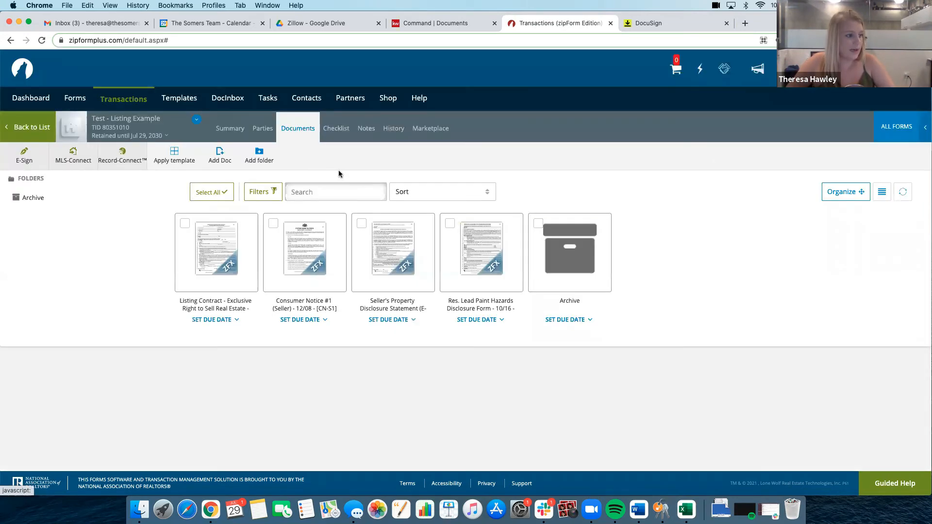
Enter the property's address on the Seller's Property Disclosure Statement using the suggested Philadelphia match, and return to the documents
left_click(398, 254)
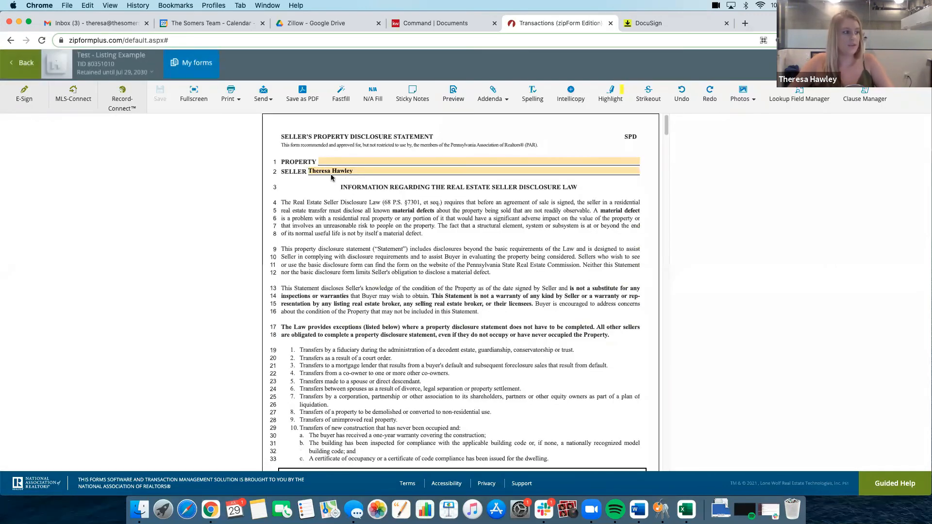
left_click(324, 160)
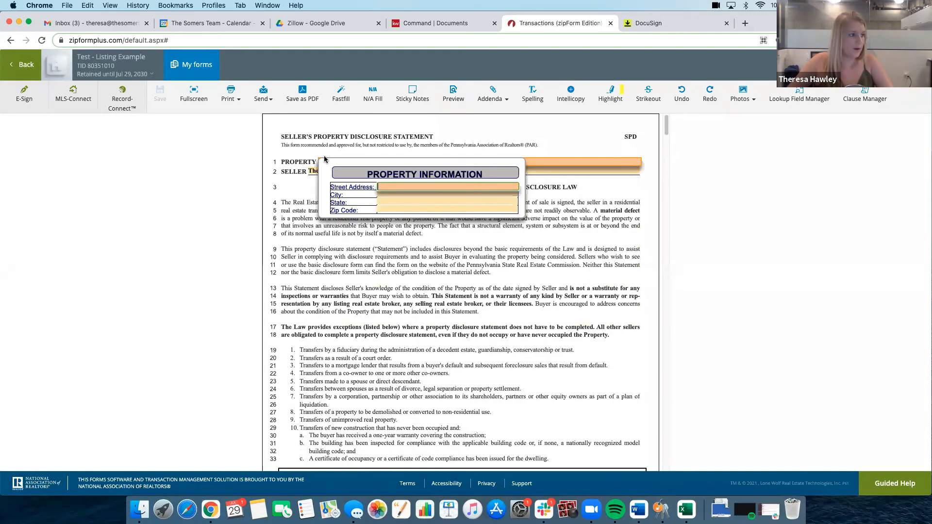
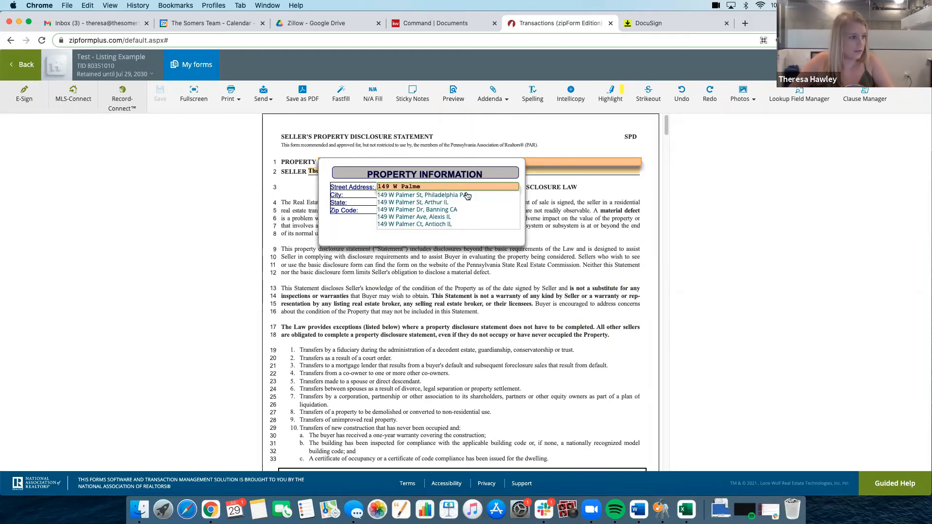
left_click(479, 195)
left_click(262, 136)
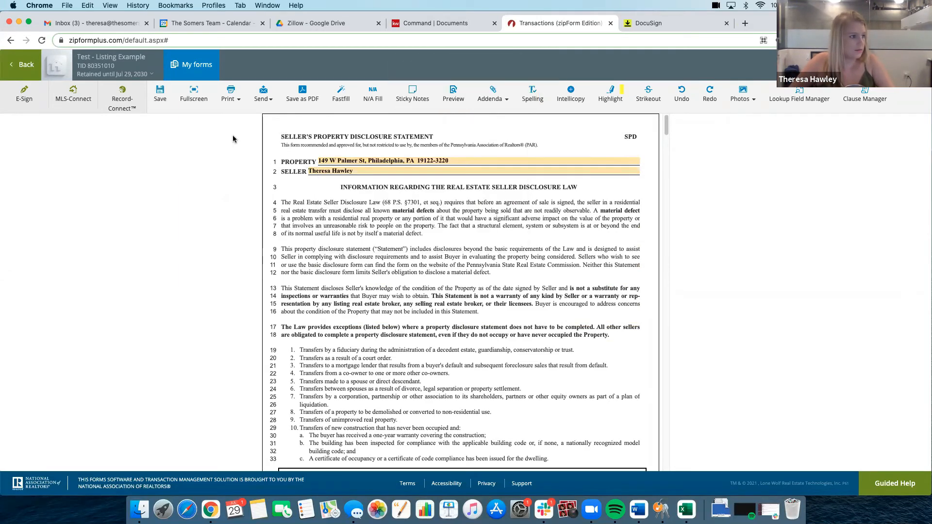
left_click(28, 67)
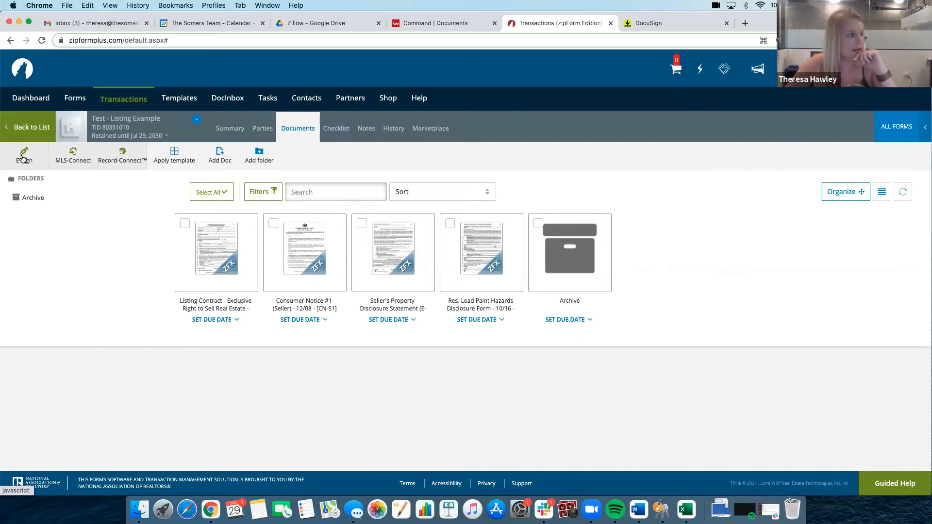
Start a new e-signature packet including the Listing Contract, Consumer Notice, Seller's Property Disclosure Statement and Lead Paint Hazards Disclosure Form
left_click(23, 158)
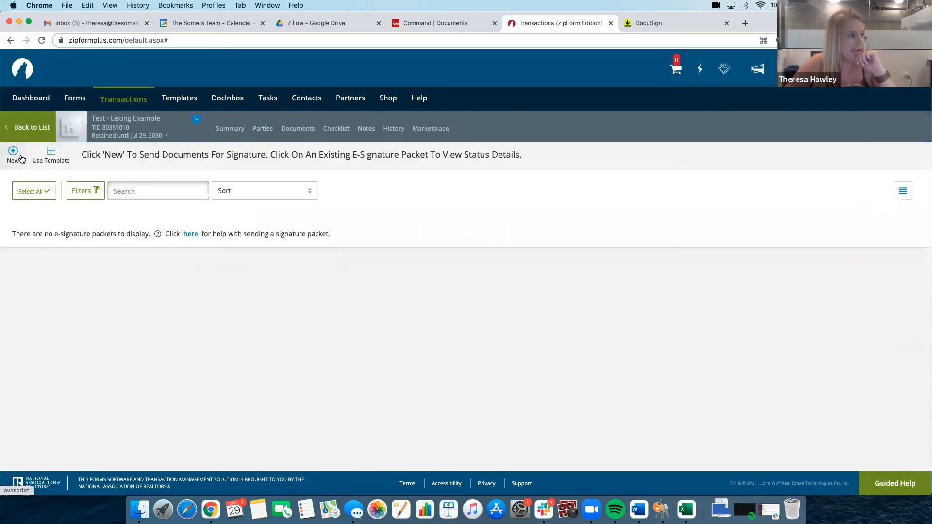
left_click(13, 157)
left_click(286, 192)
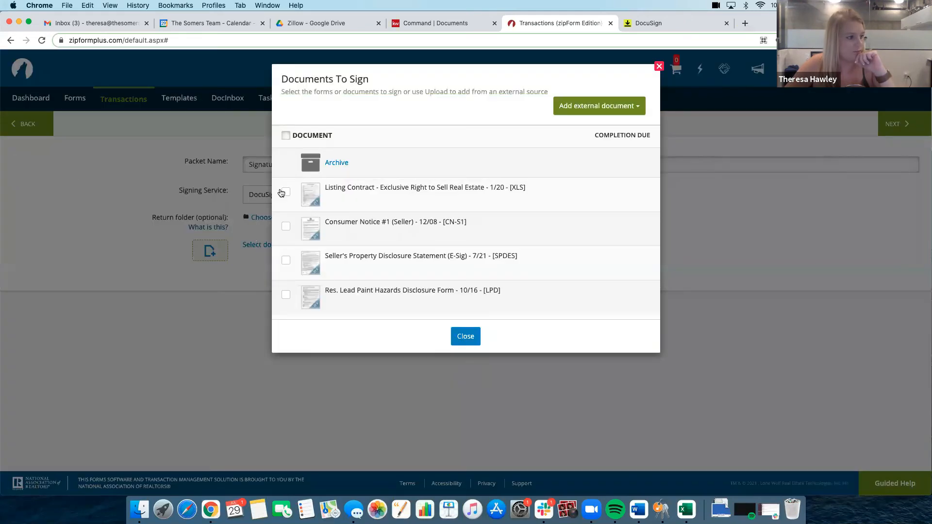
left_click(286, 226)
left_click(286, 260)
left_click(286, 293)
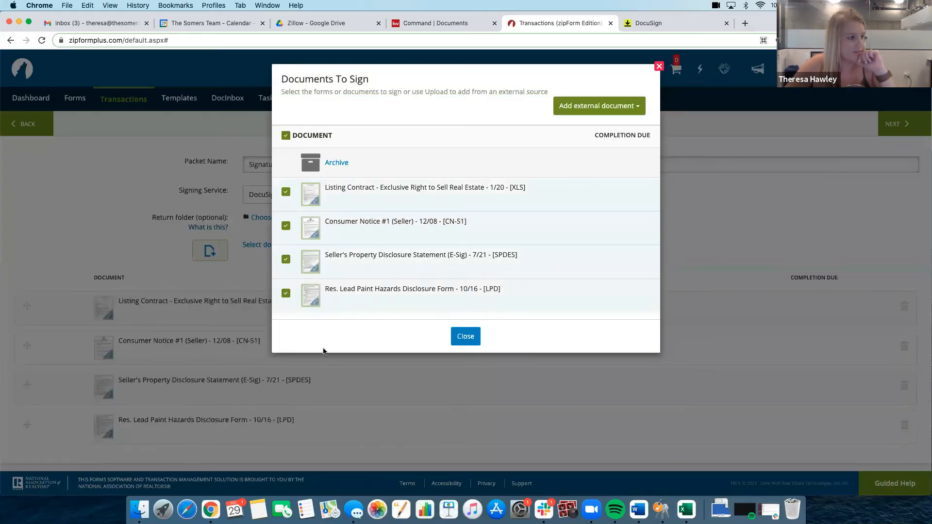
left_click(468, 341)
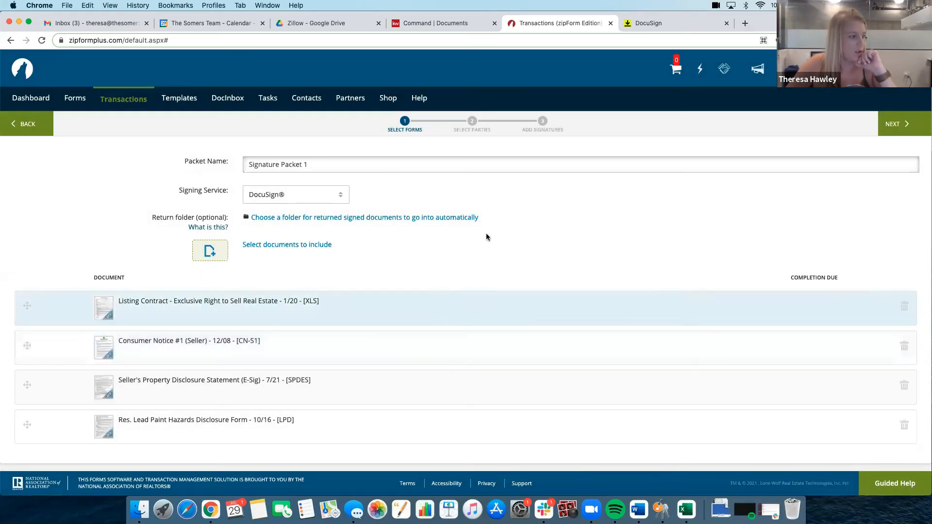
Add the Listing Agent and Seller One as the packet's signers and proceed to adding signatures
left_click(898, 124)
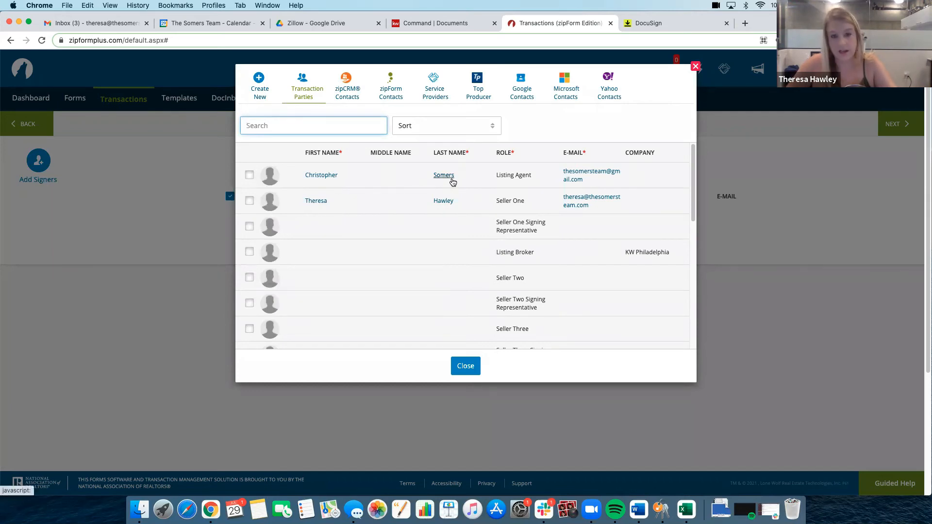
left_click(250, 176)
left_click(250, 202)
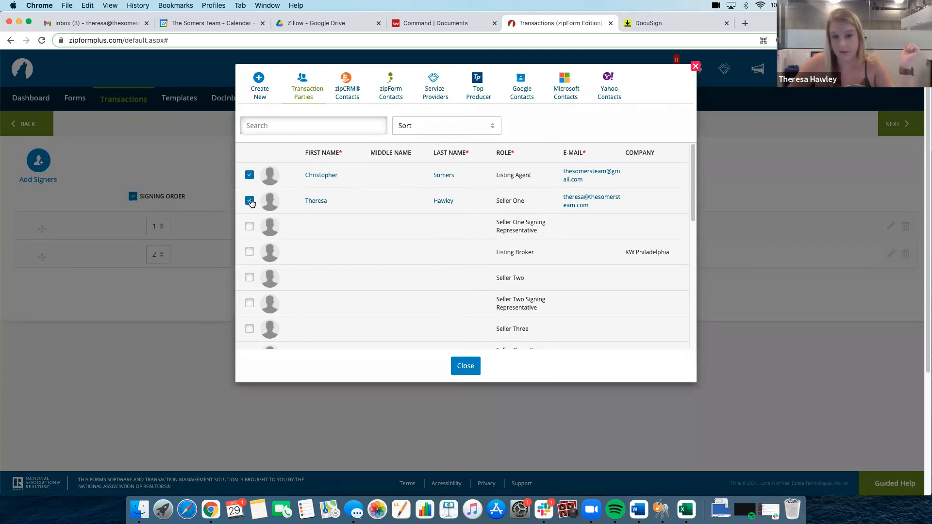
left_click(470, 371)
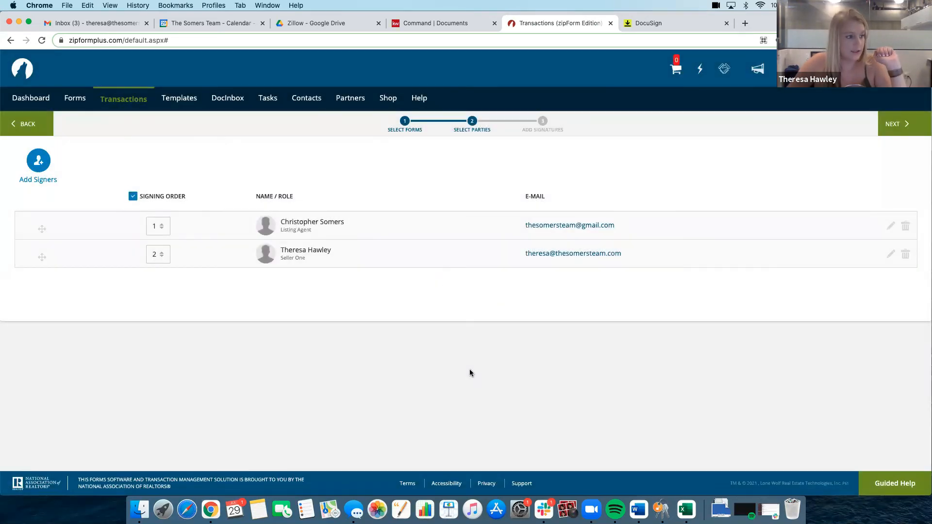
left_click(893, 127)
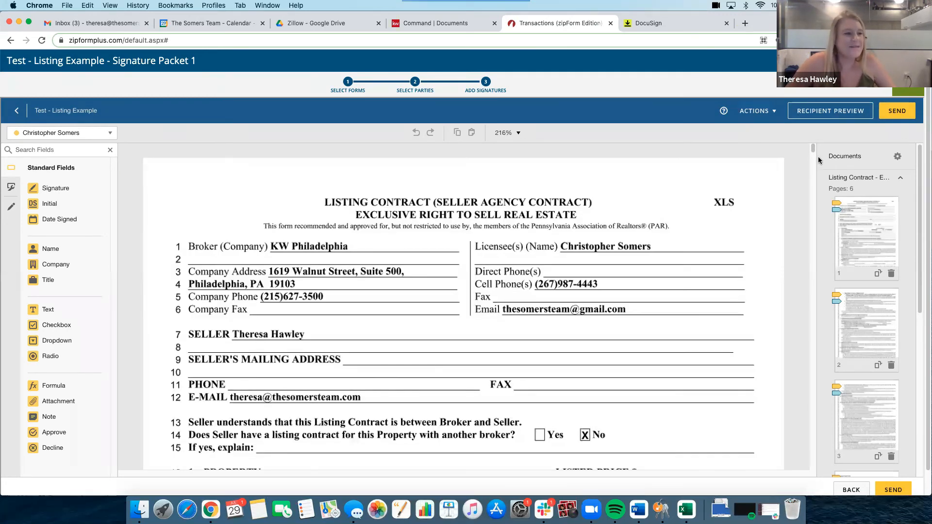
Review the pre-placed initials, text fields and checkboxes across the Listing Contract, Consumer Notice and Seller's Property Disclosure in the signature packet
scroll(812, 164, "down", 3)
scroll(808, 175, "down", 10)
scroll(805, 187, "up", 2)
scroll(802, 198, "down", 8)
scroll(801, 203, "down", 15)
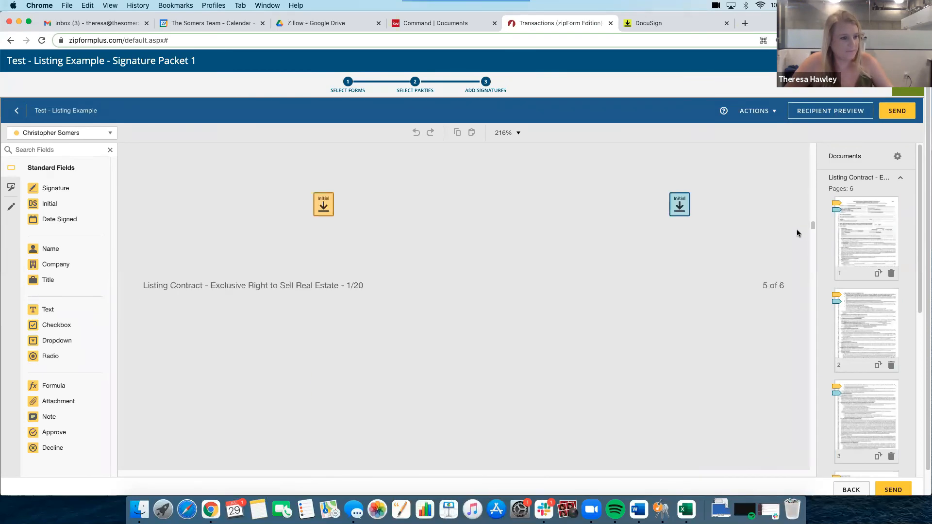
scroll(790, 259, "down", 15)
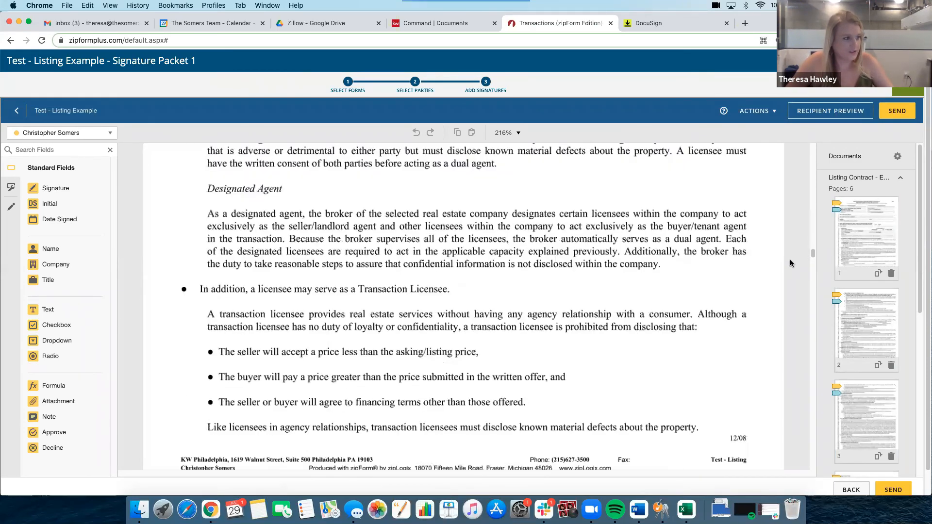
scroll(788, 276, "down", 5)
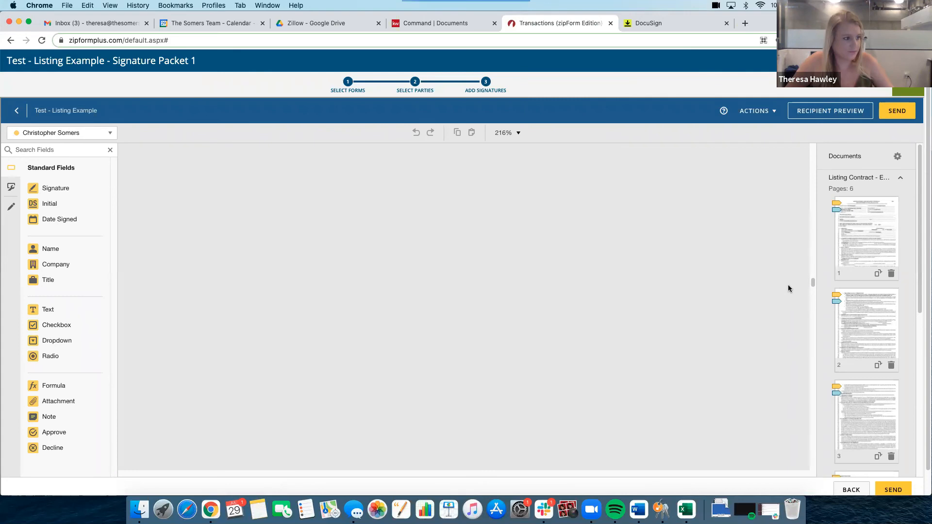
scroll(788, 291, "down", 8)
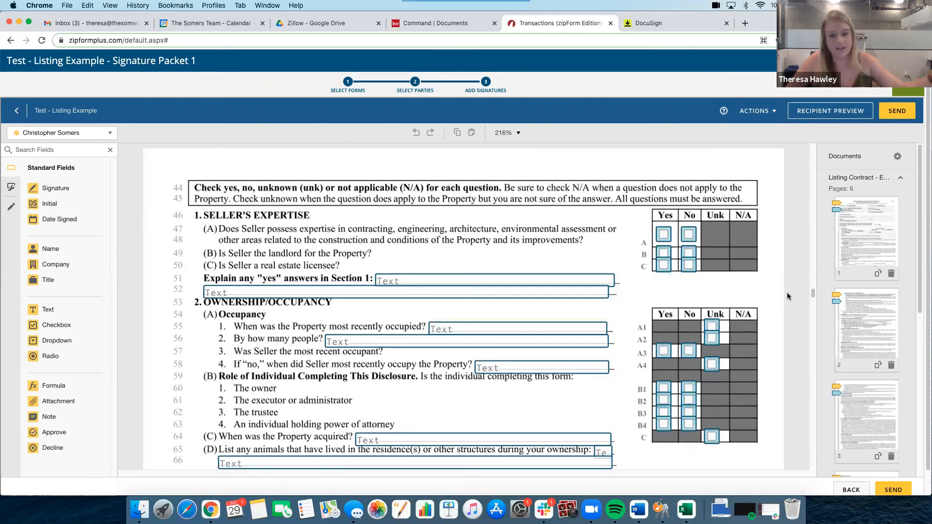
scroll(787, 296, "down", 3)
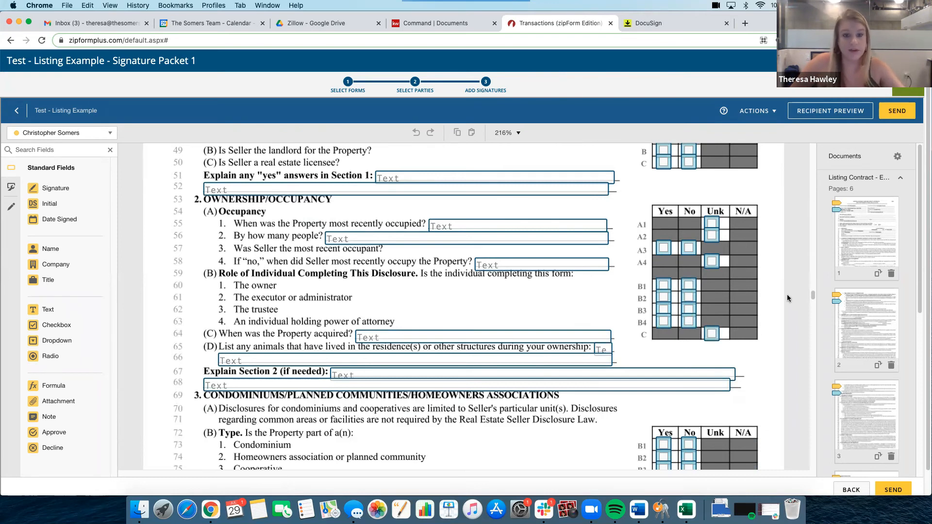
Examine the pre-placed initials, date, text and checkbox fields across the Seller's Property Disclosure Statement, and close the signature packet
scroll(788, 298, "down", 5)
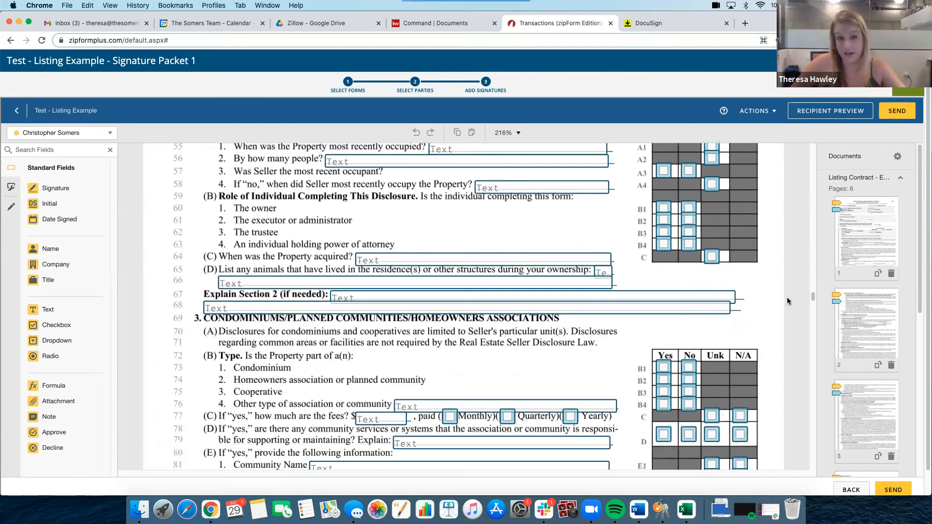
scroll(788, 302, "down", 1)
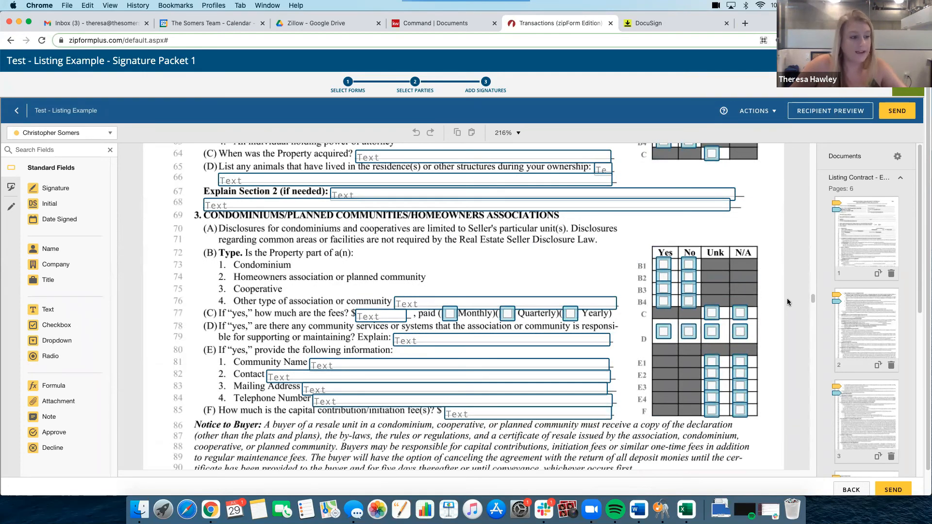
scroll(788, 302, "down", 3)
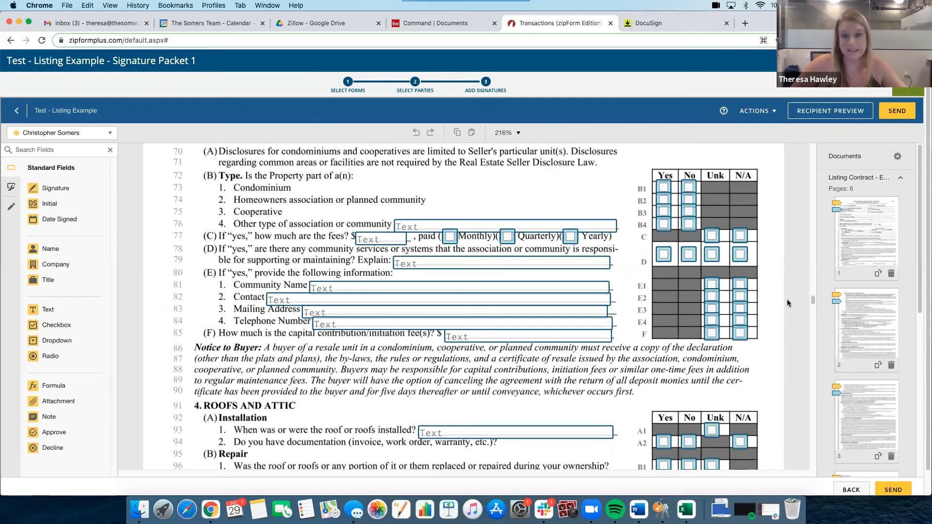
scroll(787, 299, "down", 4)
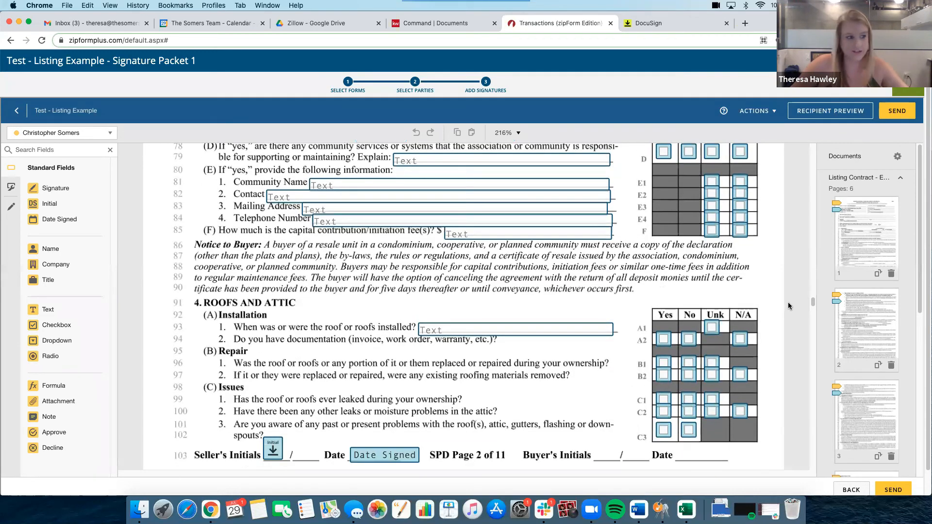
scroll(787, 308, "down", 2)
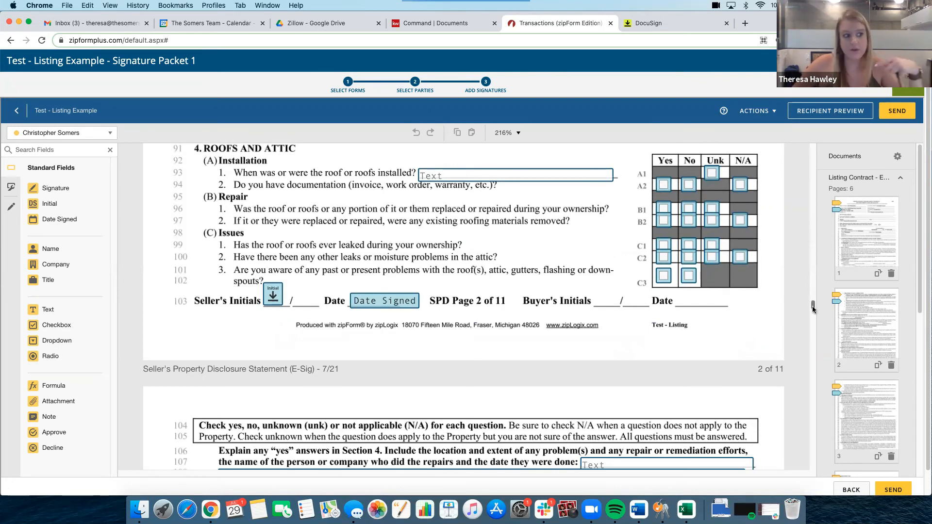
left_click_drag(813, 307, 813, 296)
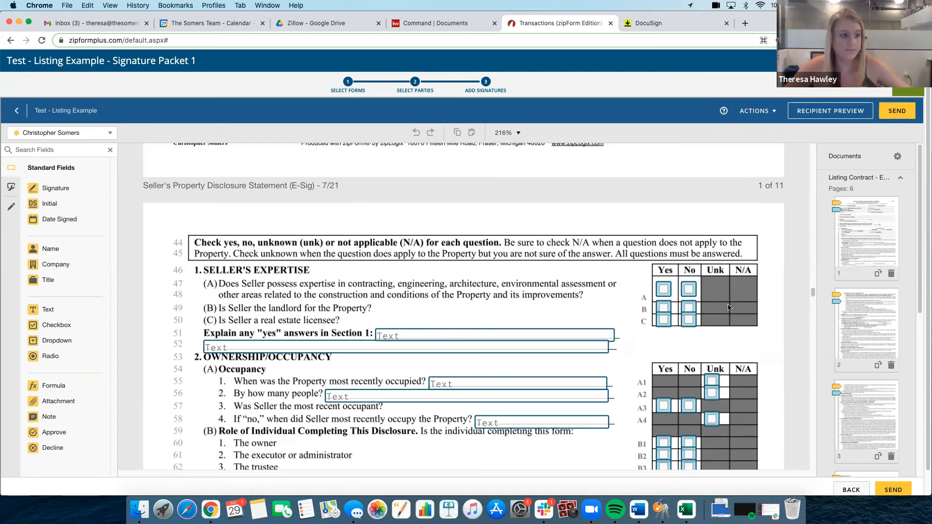
scroll(807, 333, "down", 10)
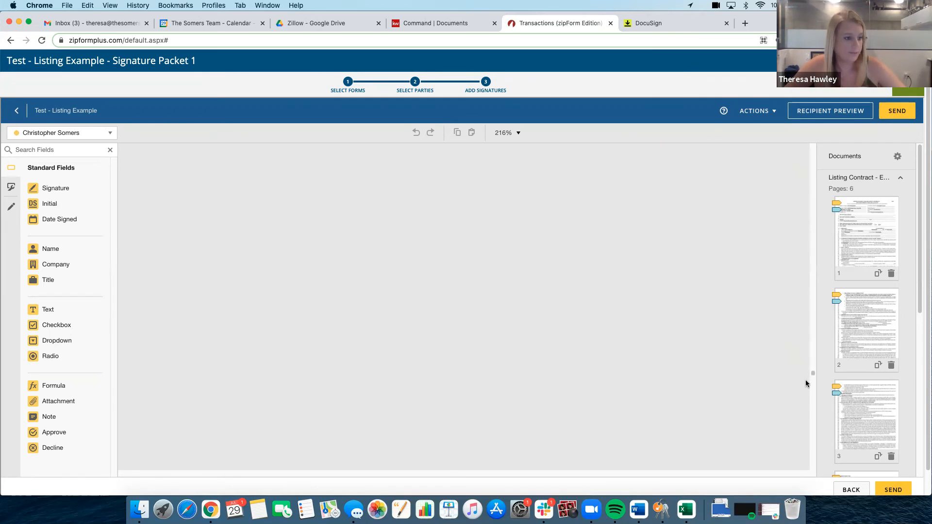
left_click_drag(805, 381, 805, 388)
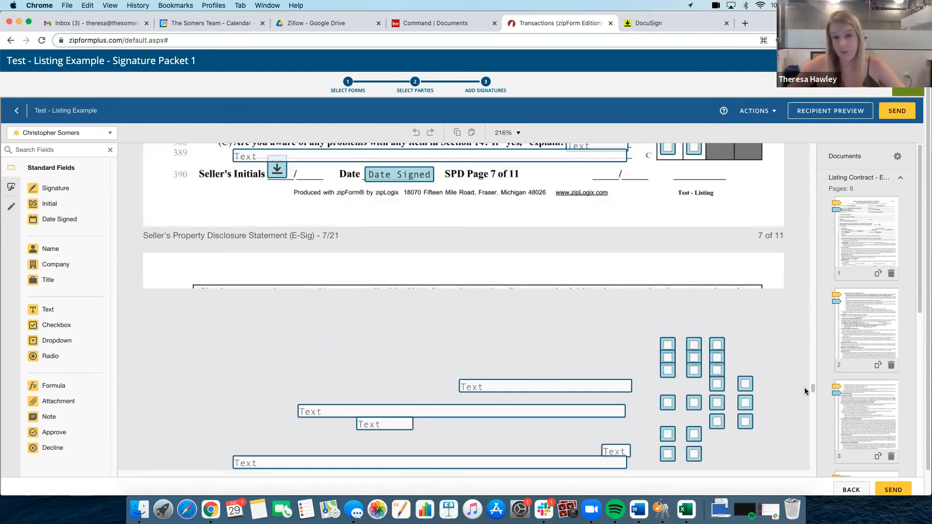
scroll(804, 390, "up", 2)
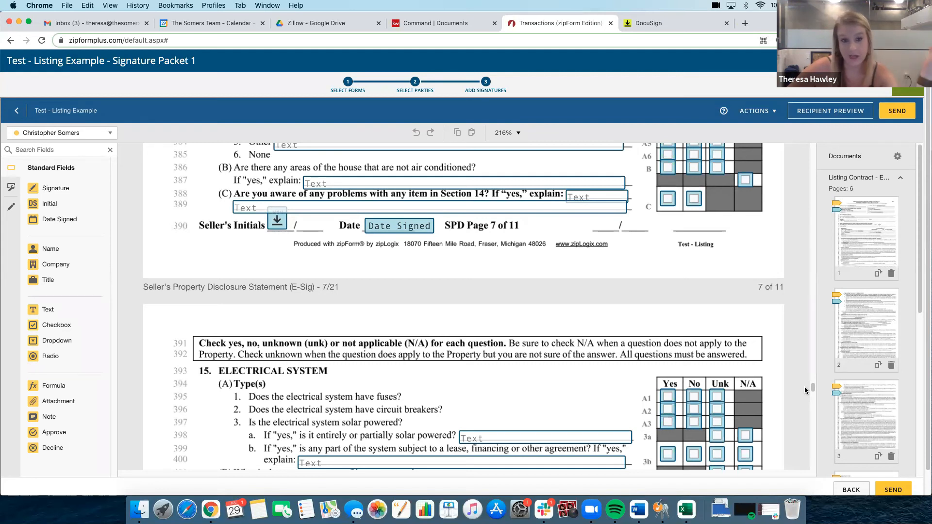
scroll(804, 389, "up", 1)
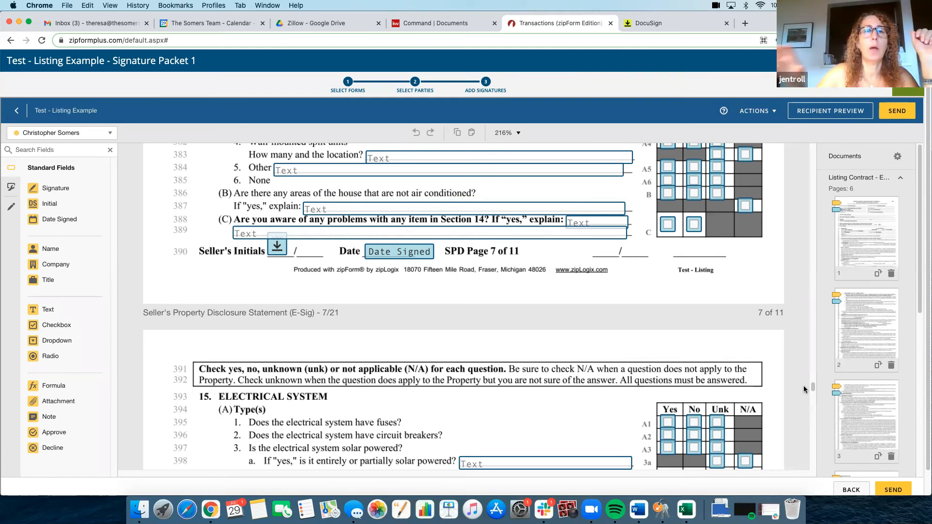
scroll(803, 389, "up", 2)
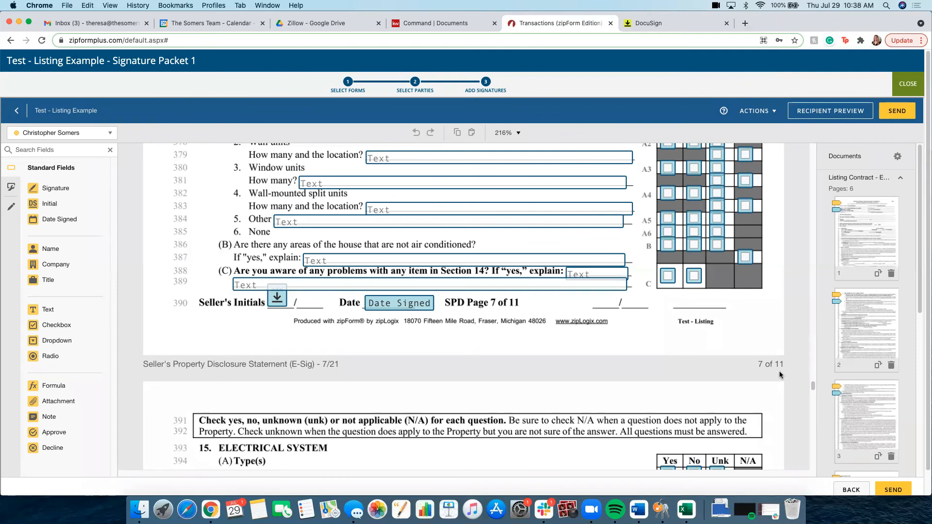
left_click(908, 86)
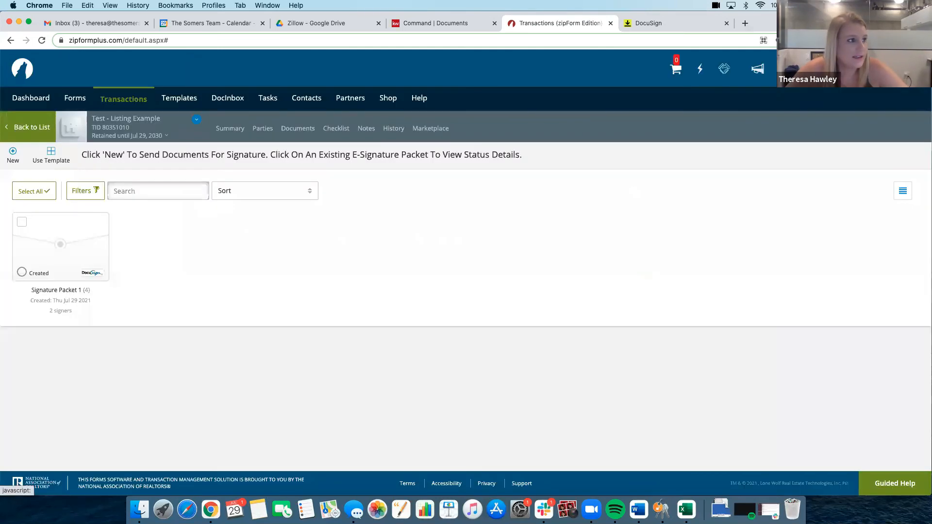
Look for the DocuSign account linking options in the partner marketplace and in the profile's e-signature and office settings
left_click(39, 104)
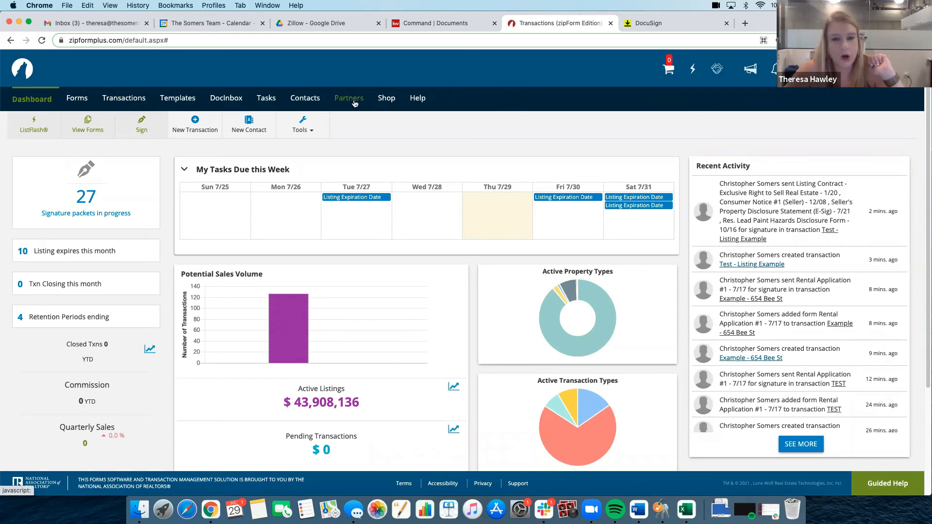
left_click(355, 104)
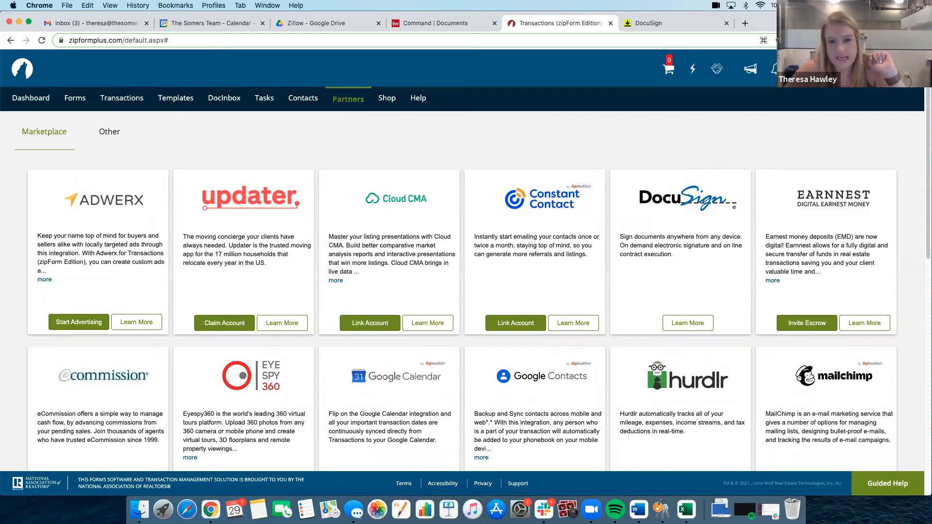
left_click(821, 69)
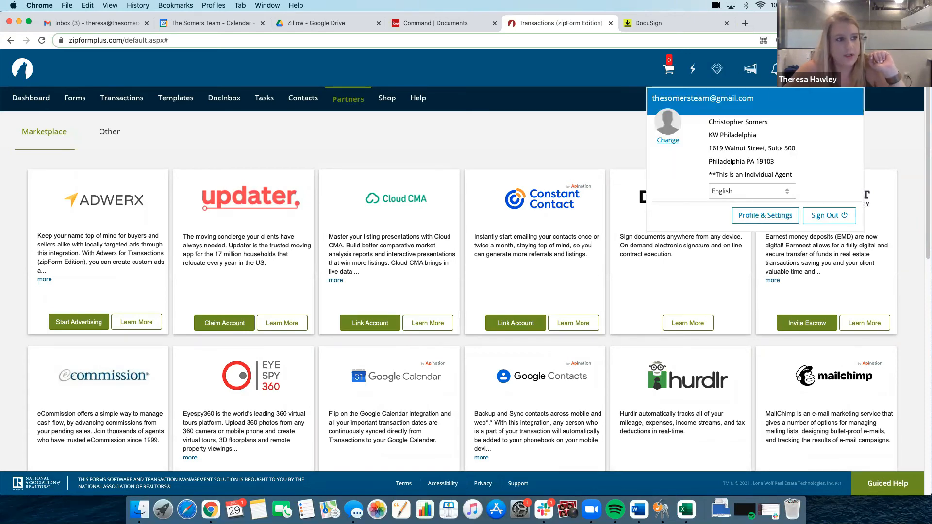
left_click(775, 217)
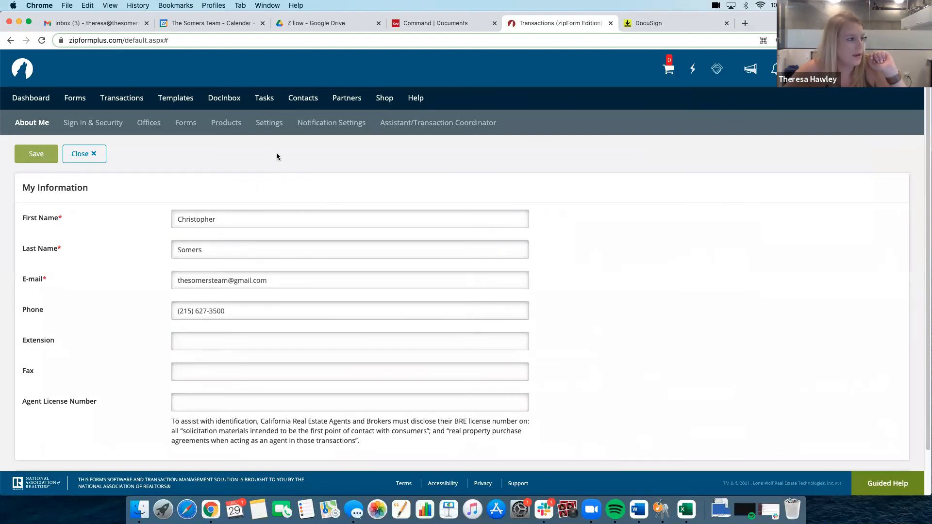
left_click(268, 125)
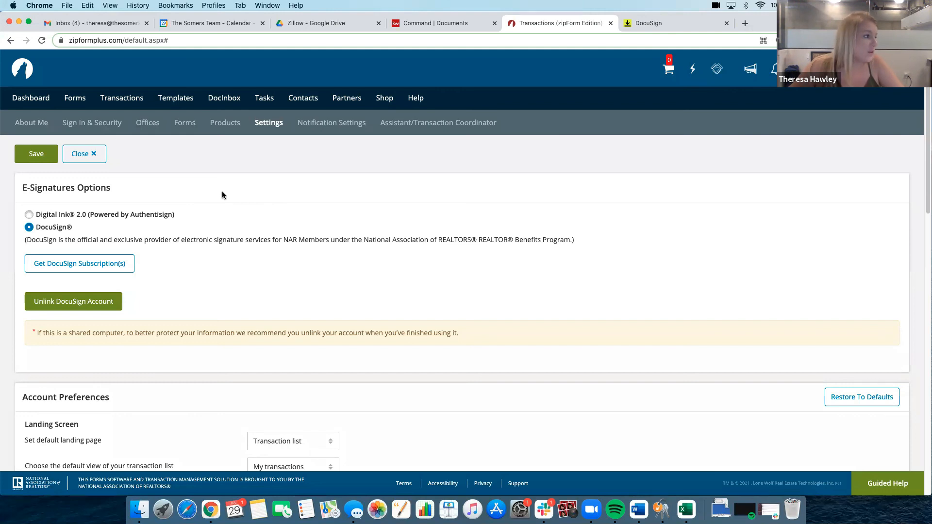
left_click(143, 127)
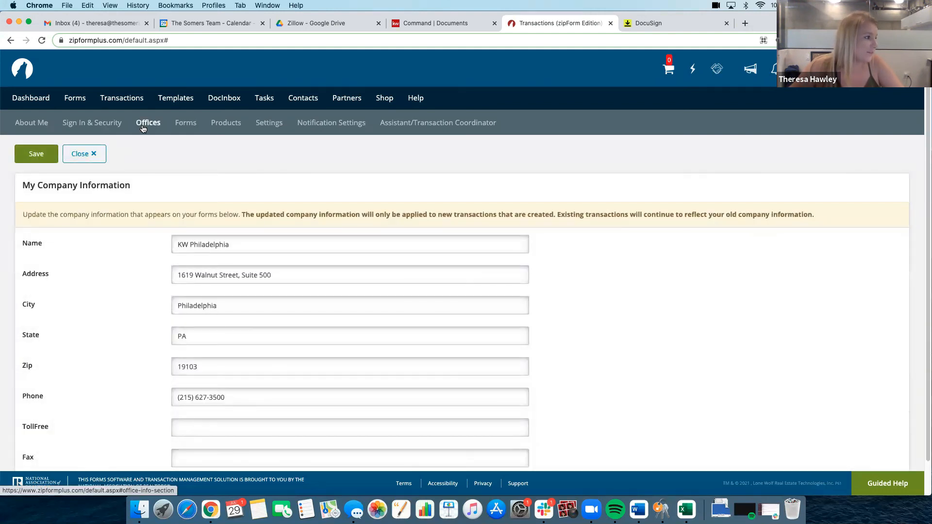
Review the EXAMPLE - Buyer Package template's documents in list view and its parties, and return to the template list
left_click(171, 100)
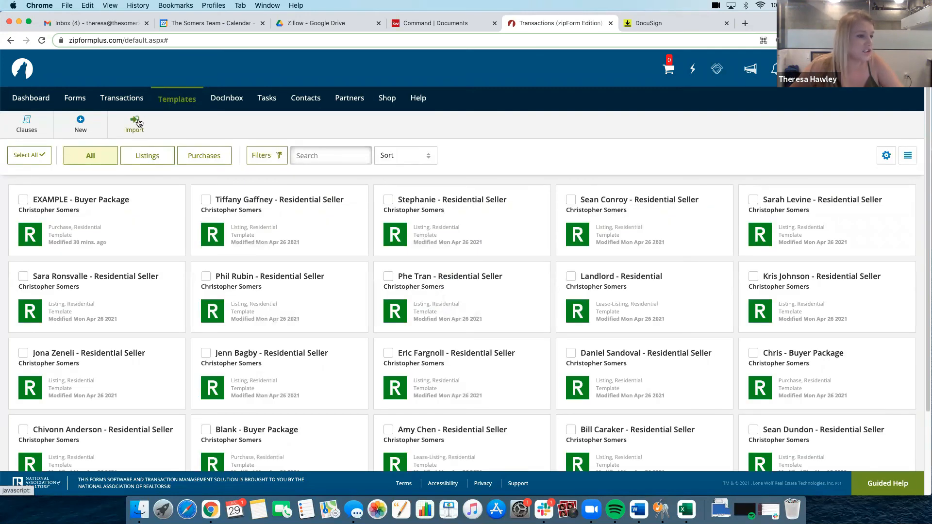
left_click(63, 199)
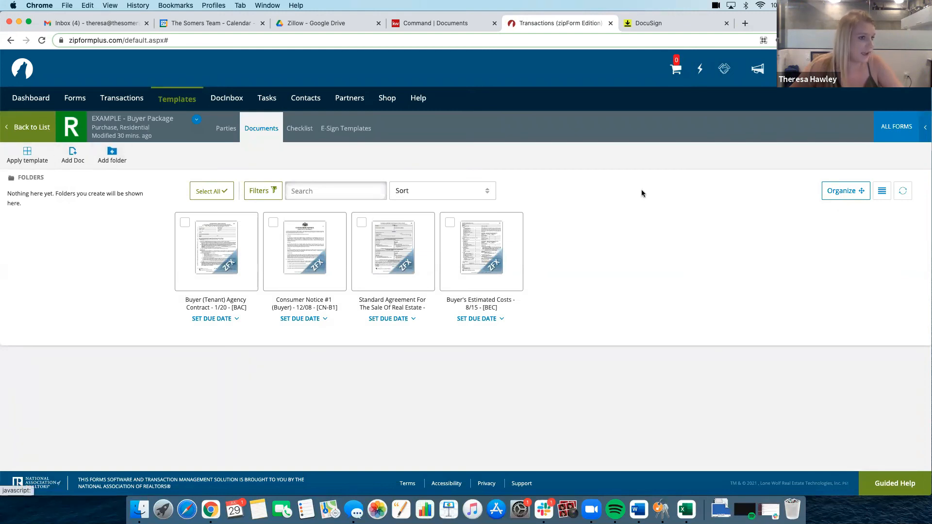
left_click(882, 191)
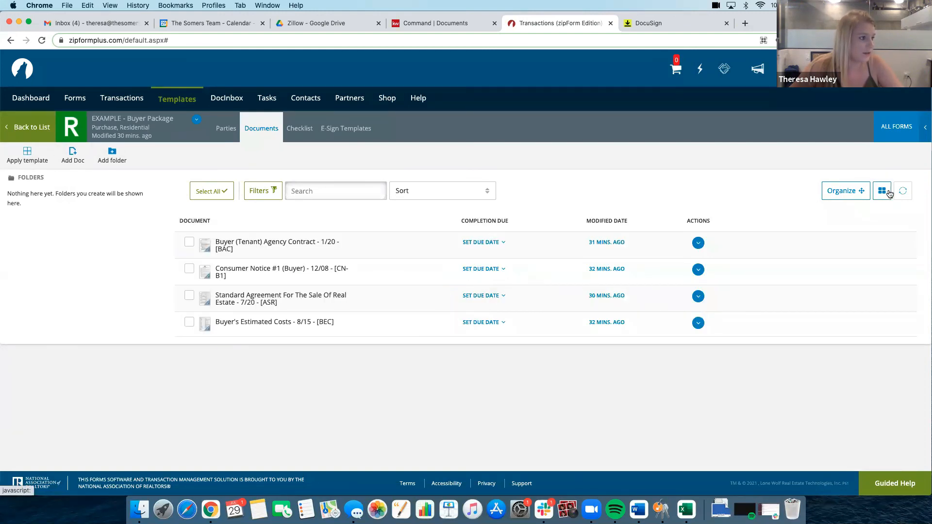
left_click(225, 130)
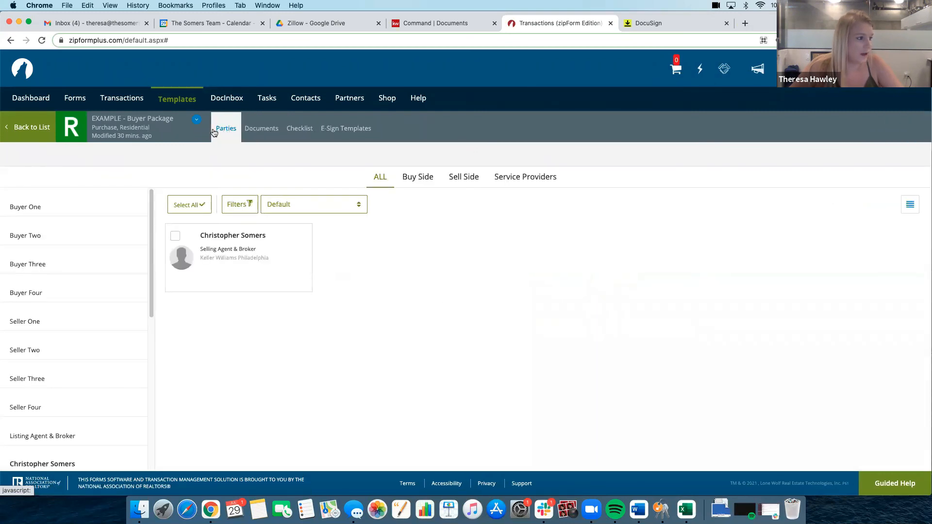
left_click(18, 130)
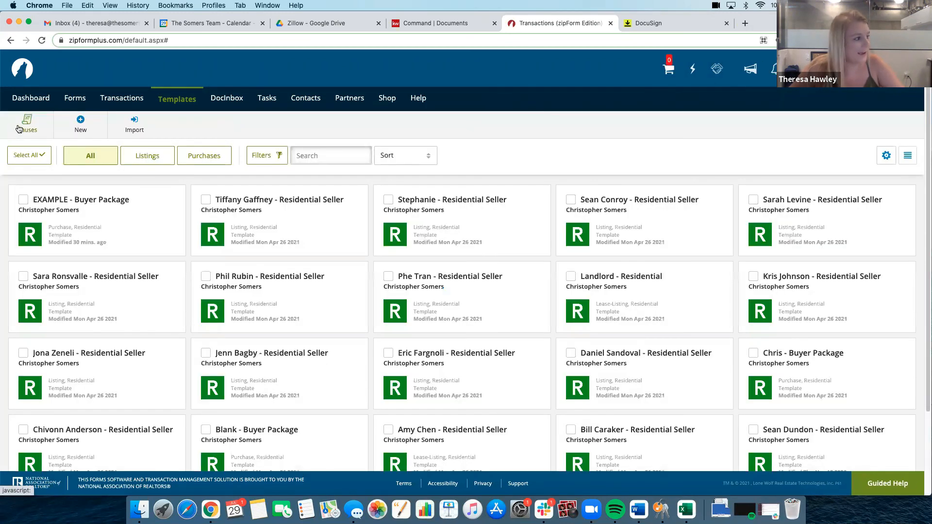